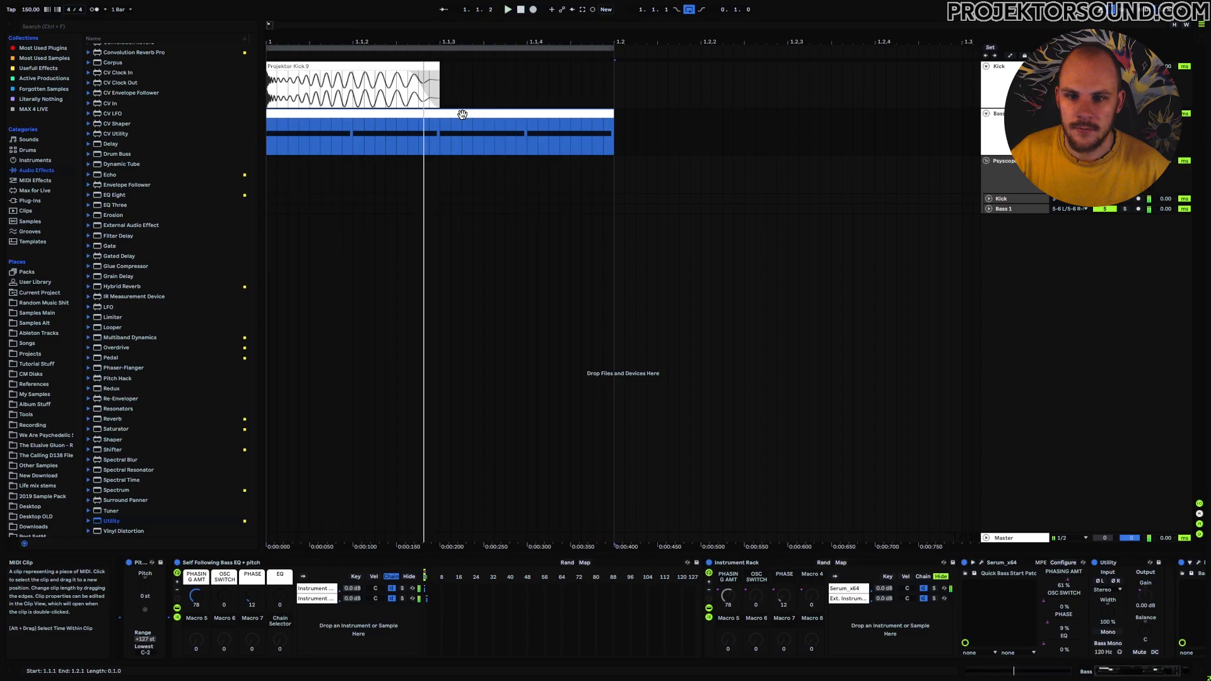
Transpose all notes in the bass MIDI clip down to D#0 and play the loop
left_click_drag(464, 620, 1031, 600)
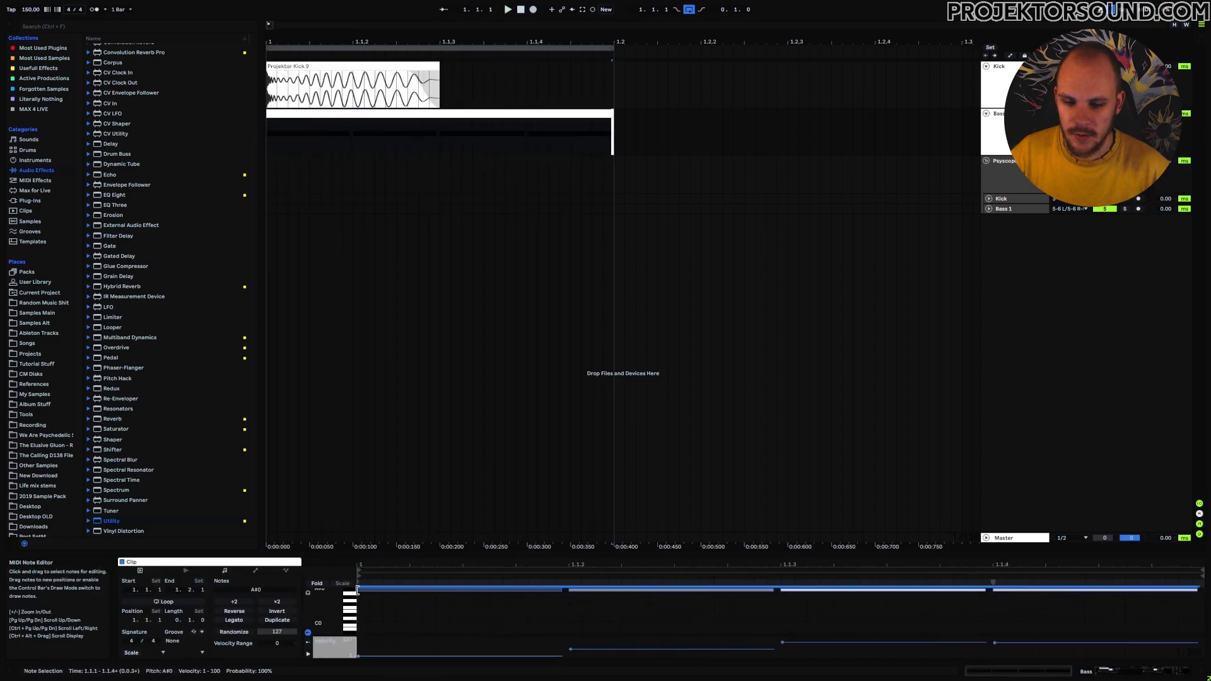
left_click_drag(366, 591, 353, 622)
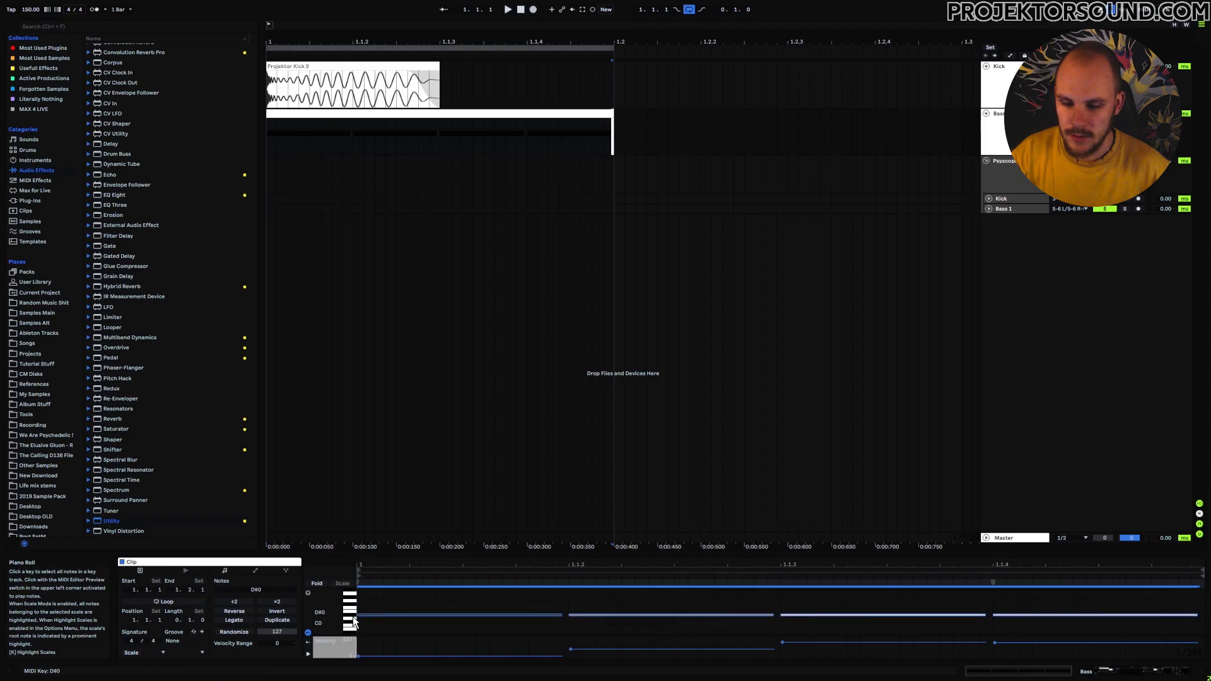
left_click(388, 113)
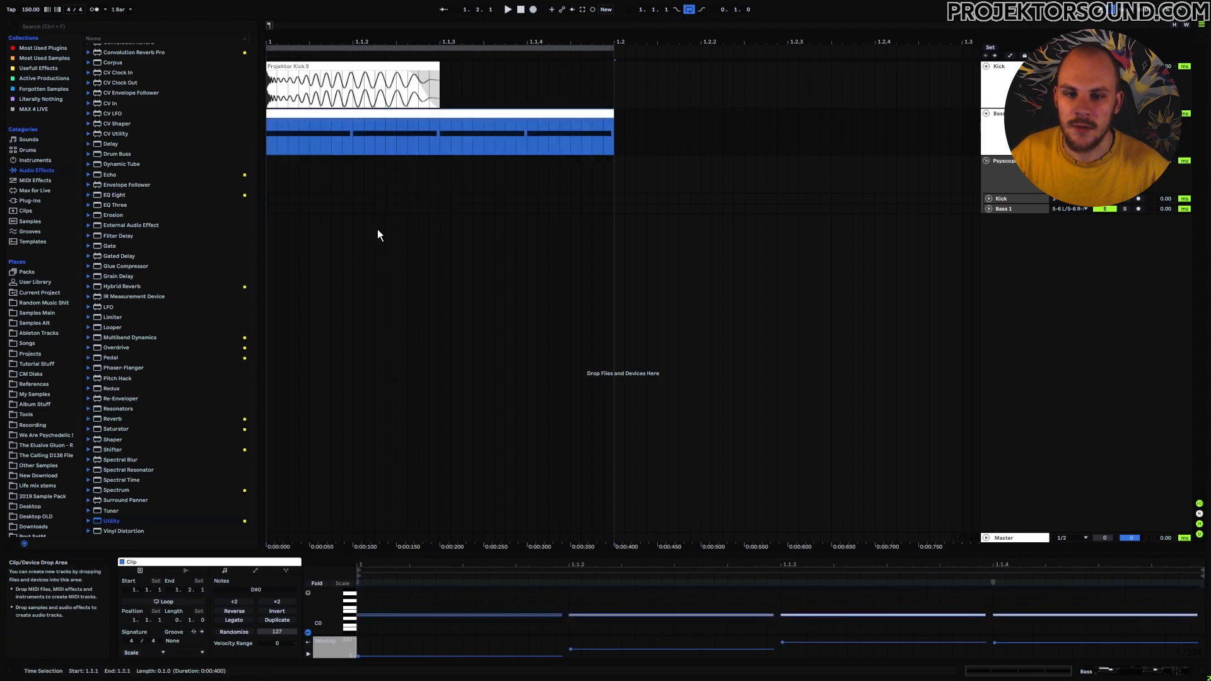
key("space")
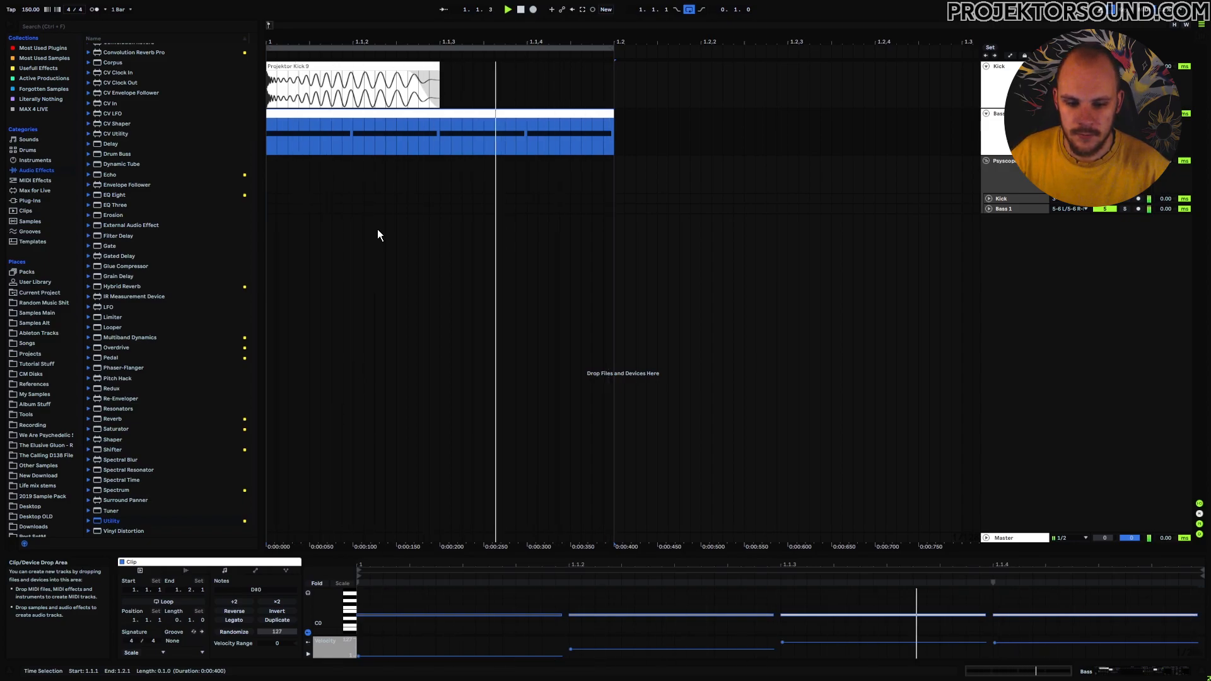
key("space")
Raise all the bass clip's notes three semitones to F#0 and audition the loop
left_click_drag(488, 603, 1042, 633)
key("Up")
key("Up")
key("Up")
key("space")
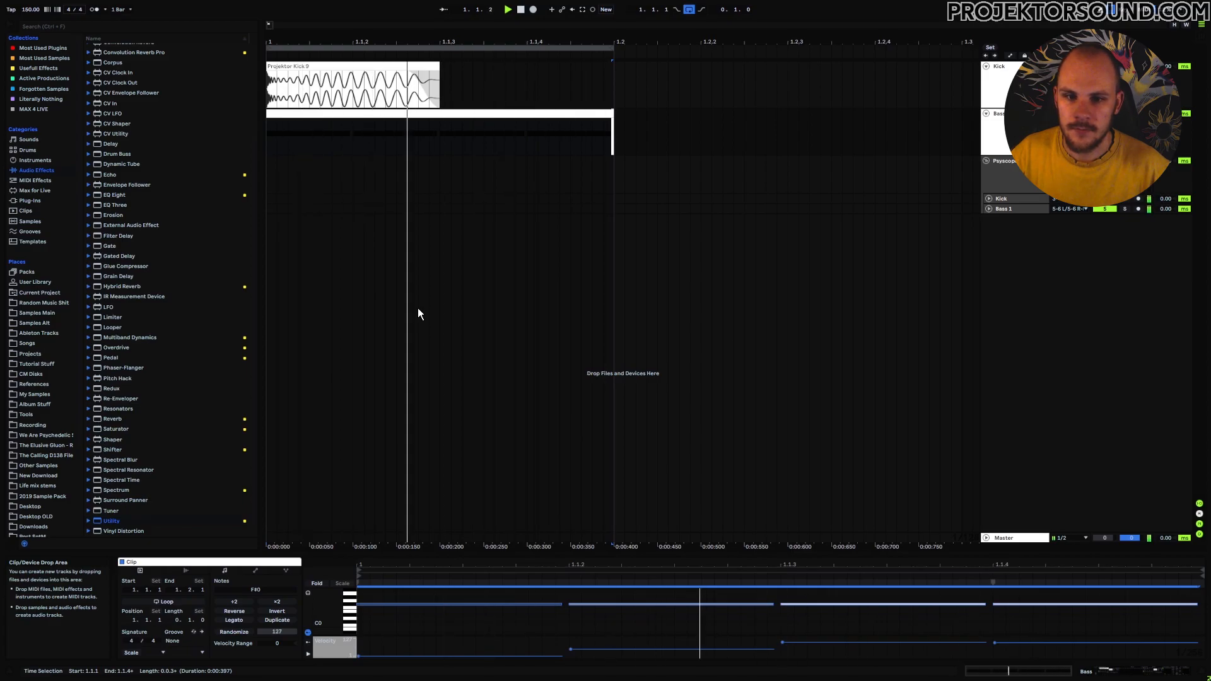
key("space")
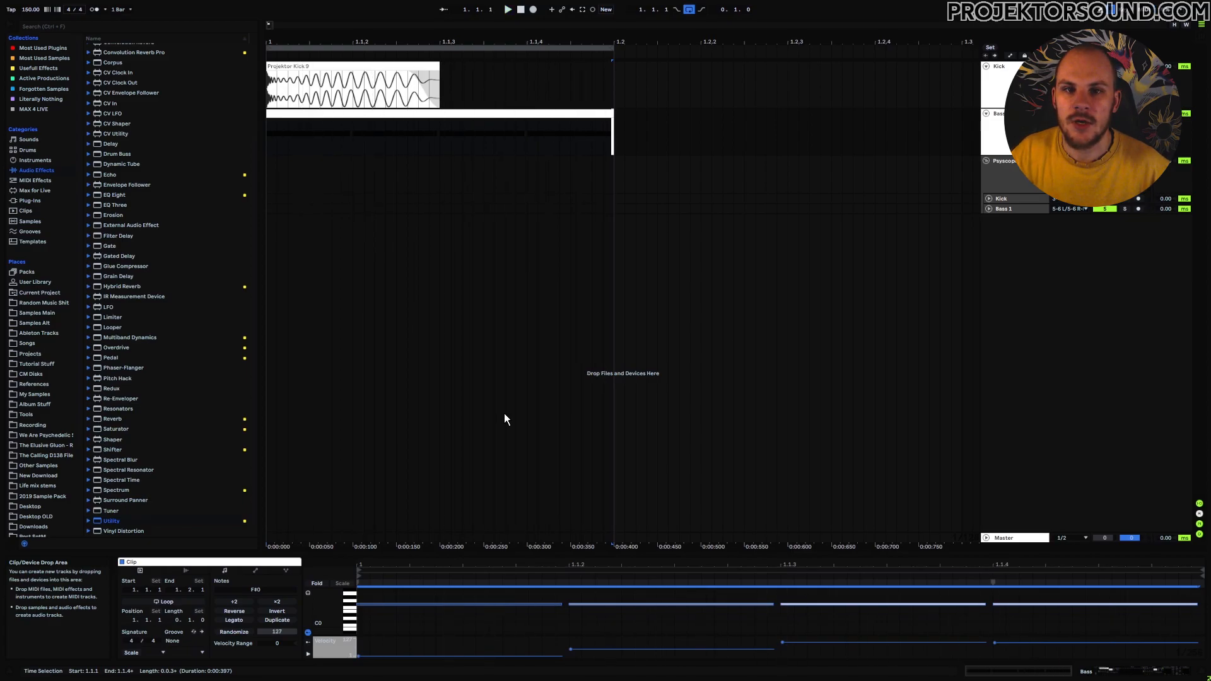
Raise the selected bass notes by another three semitones and show the bass track's device chain
key("Up")
key("Up")
key("Up")
key("shift+Tab")
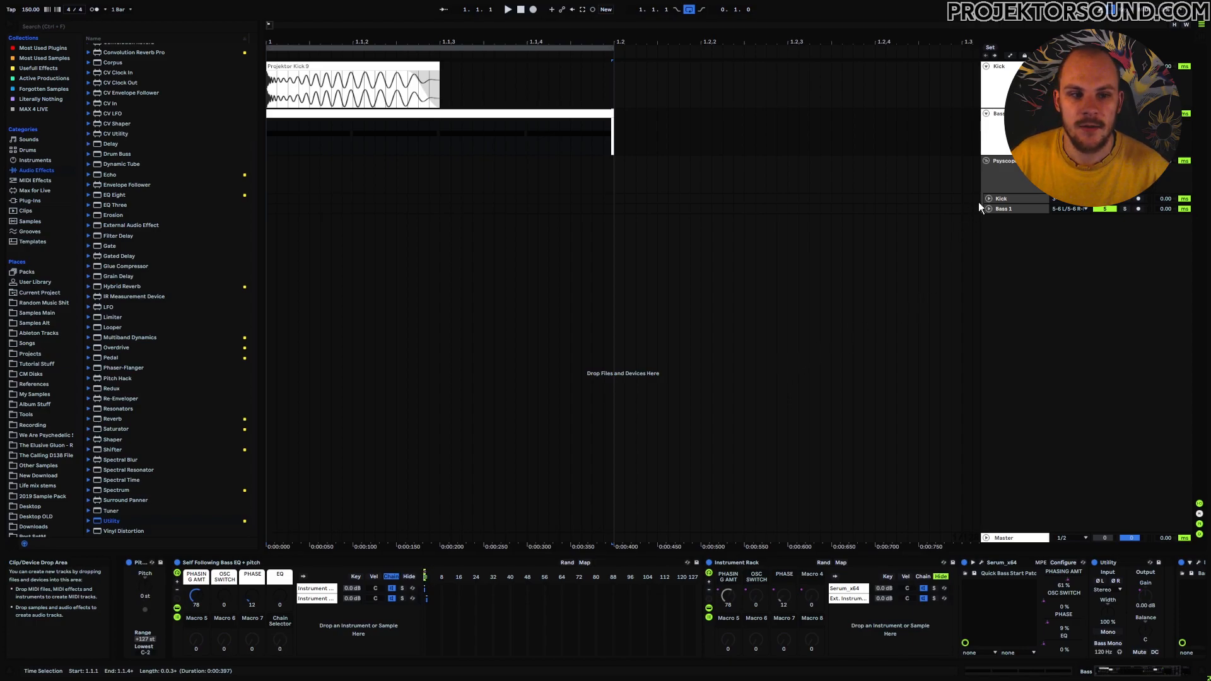
Open the Psyscope plug-in window from the Psyscope track and play the loop to view the kick and bass waveform
left_click(1015, 180)
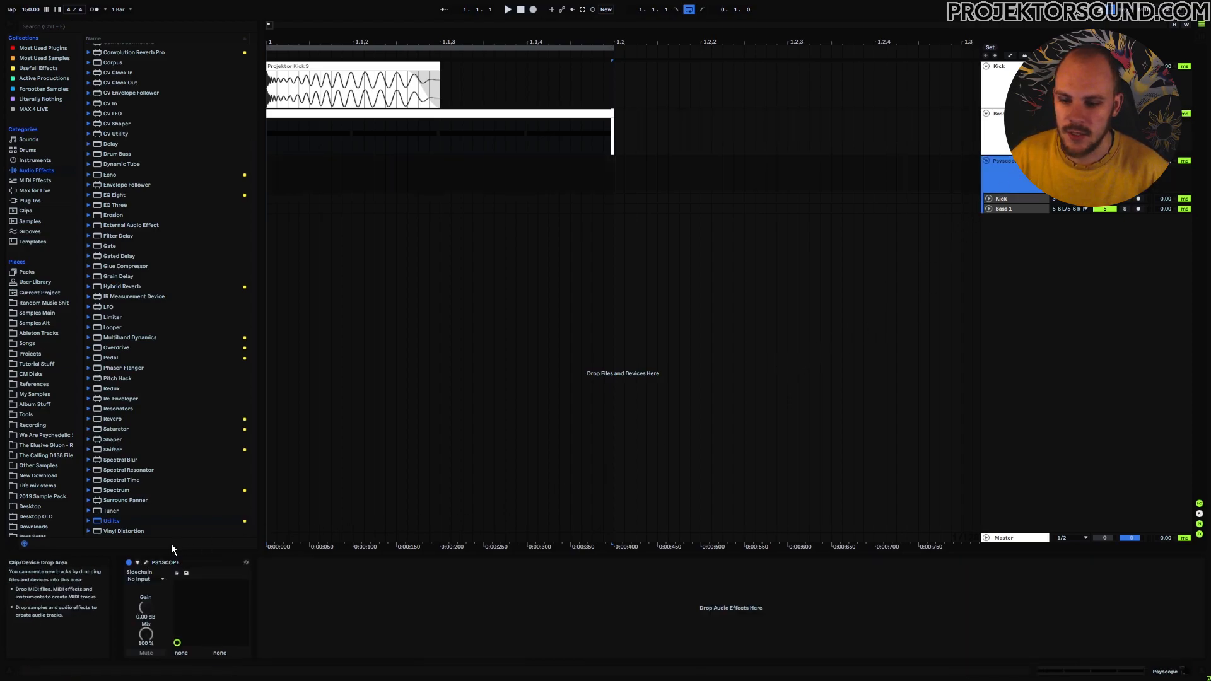
left_click(146, 562)
key("space")
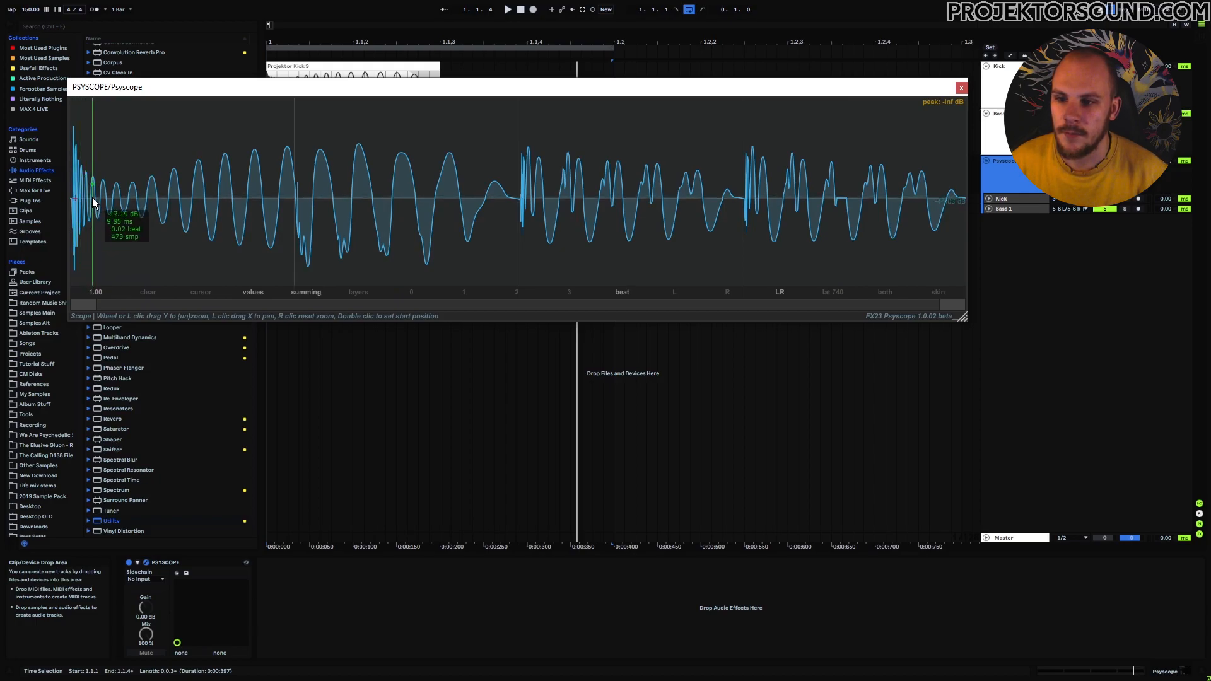
Add an EQ Eight to the Bass 1 track and make its first band a low cut at about 21.5 Hz
right_click(290, 339)
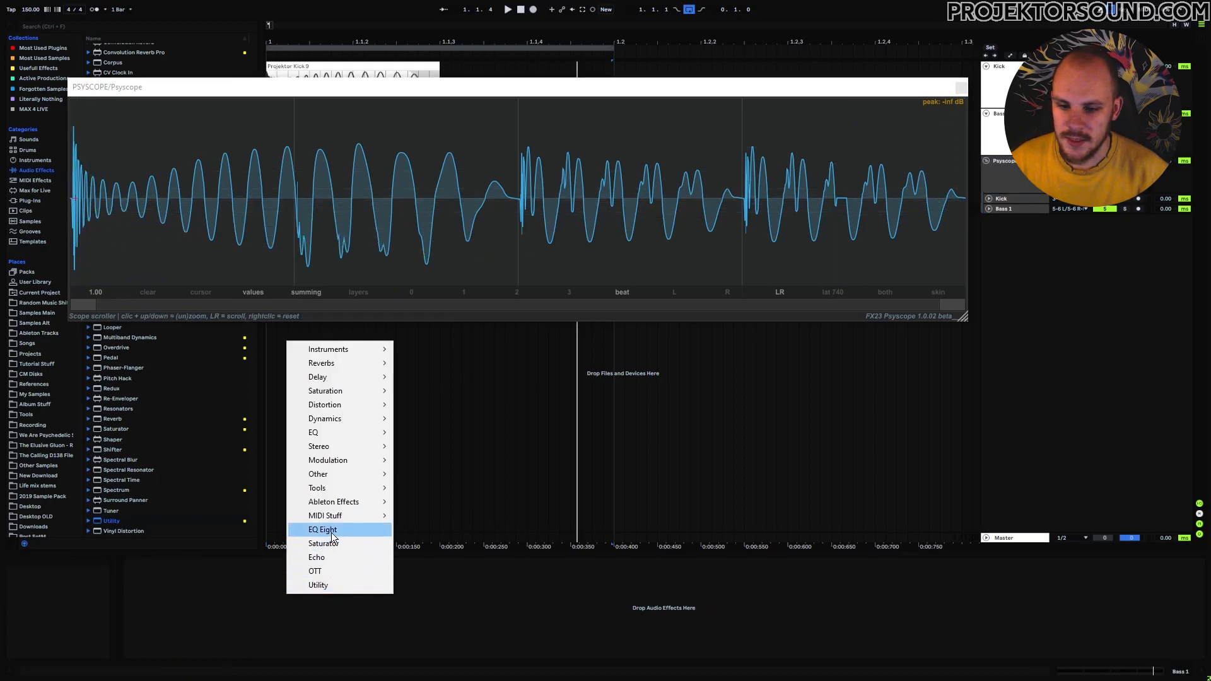
left_click(331, 532)
key("Return")
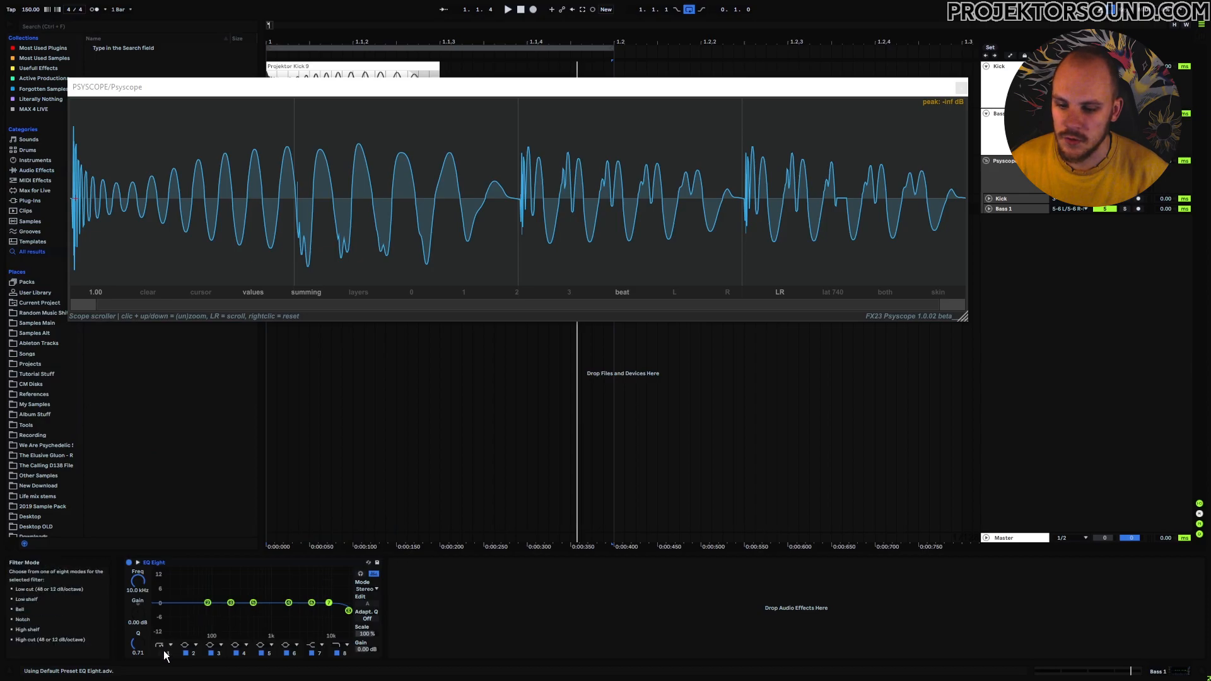
left_click_drag(137, 590, 172, 610)
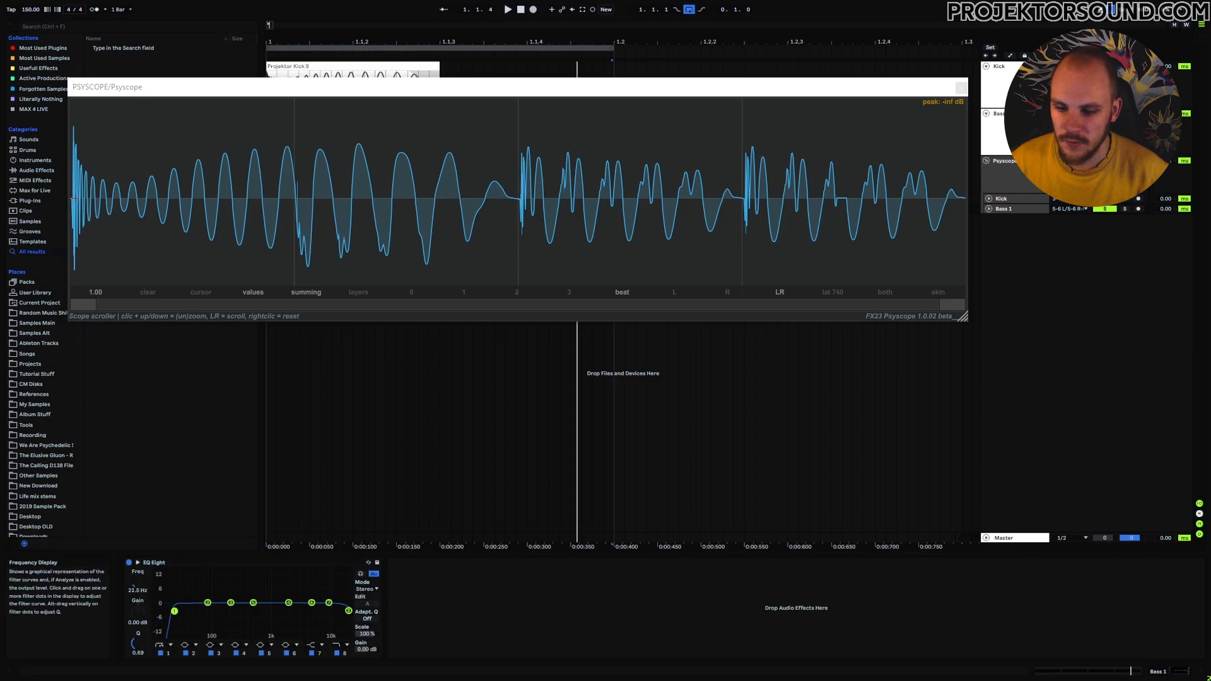
Move the EQ Eight from the Bass 1 track to the end of the Bass track's device chain
left_click(1003, 208)
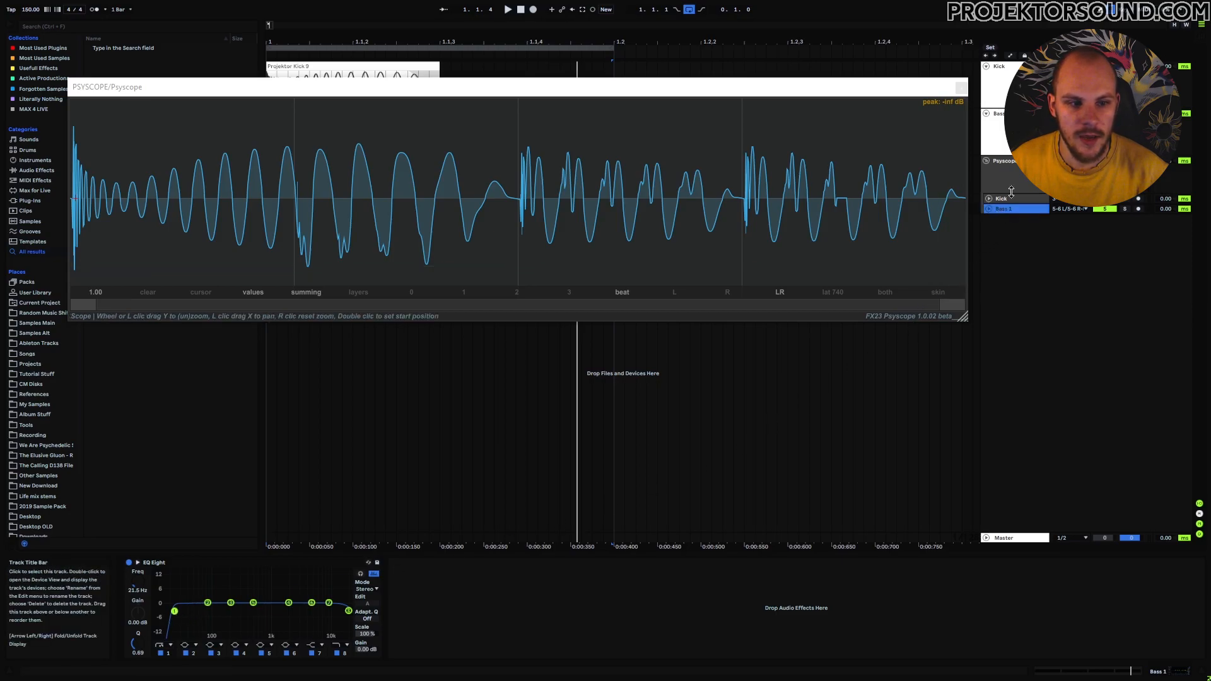
left_click(252, 562)
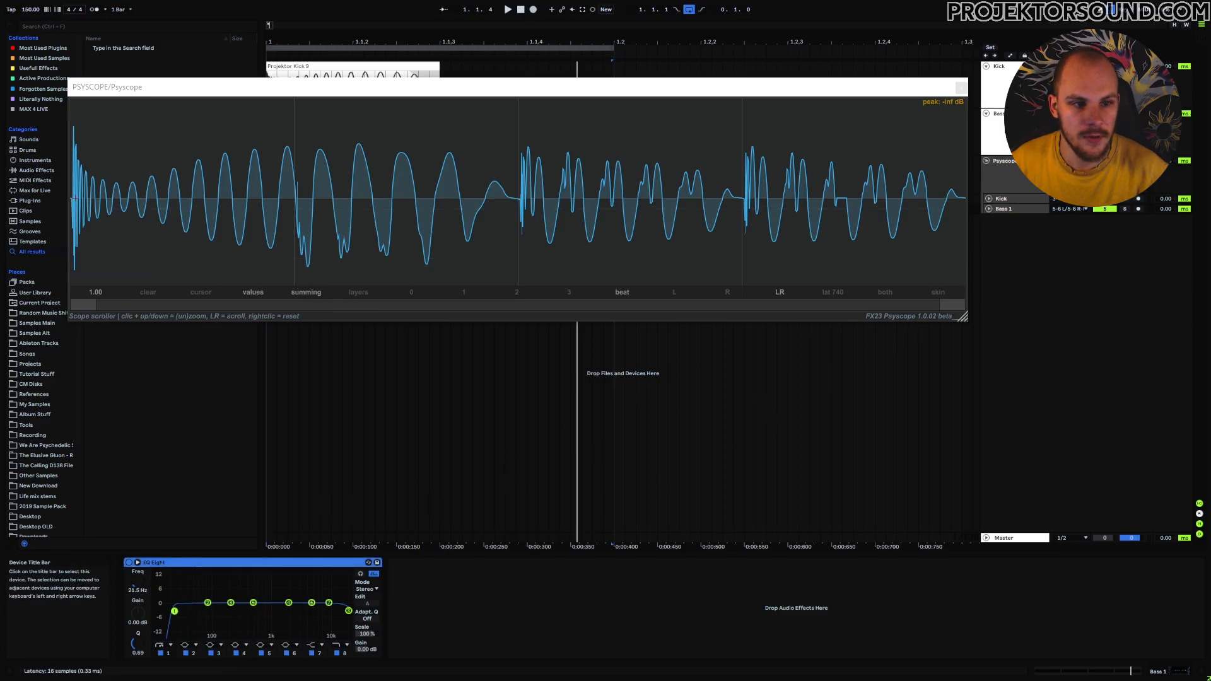
key("ctrl+z")
left_click_drag(1118, 673, 1127, 672)
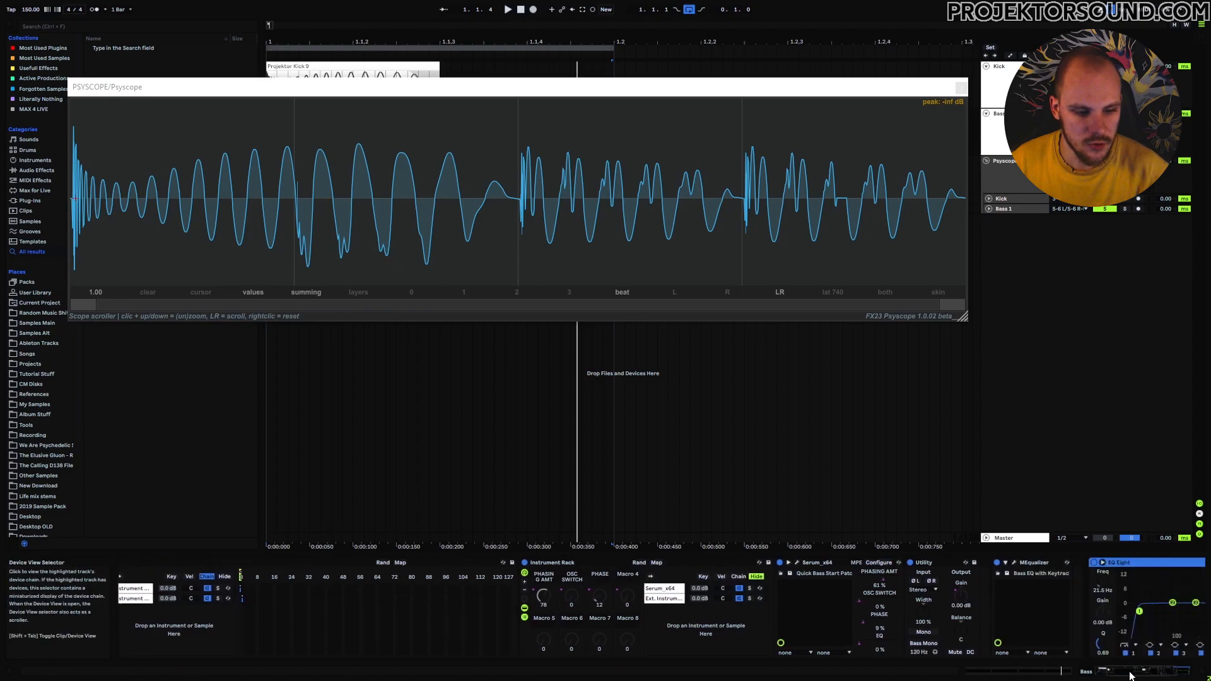
During playback, adjust the EQ Eight's low cut to about 25 Hz with a Q of about 1.26
key("space")
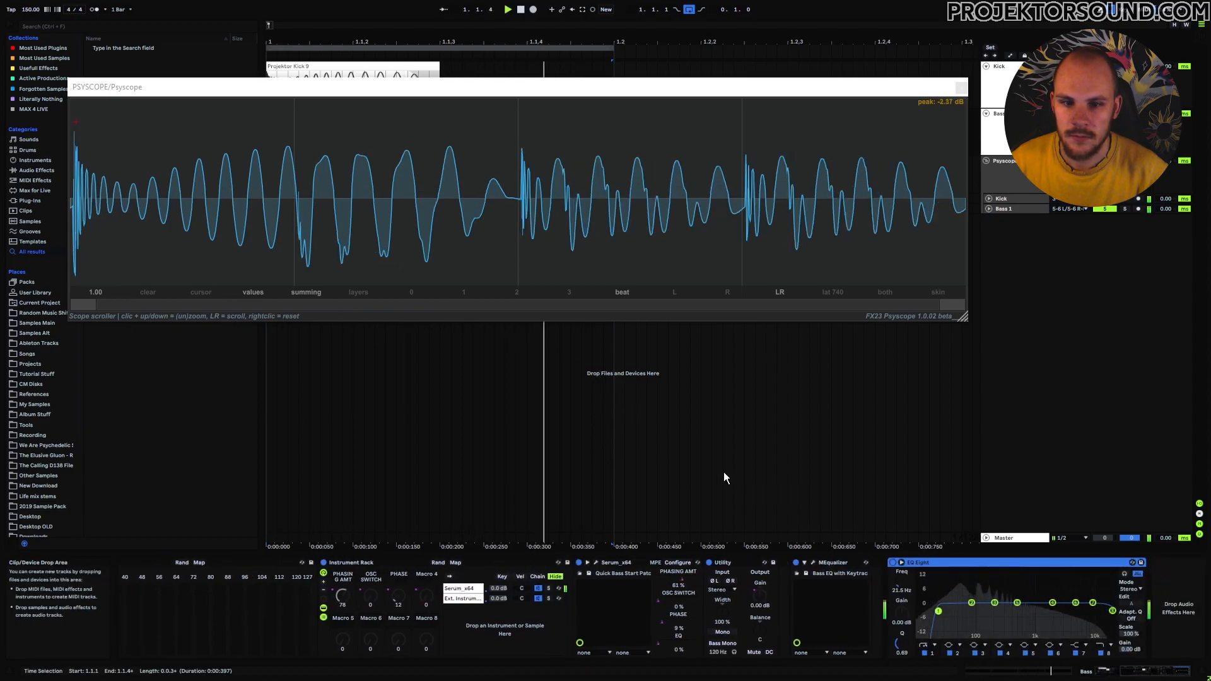
left_click_drag(938, 611, 943, 607)
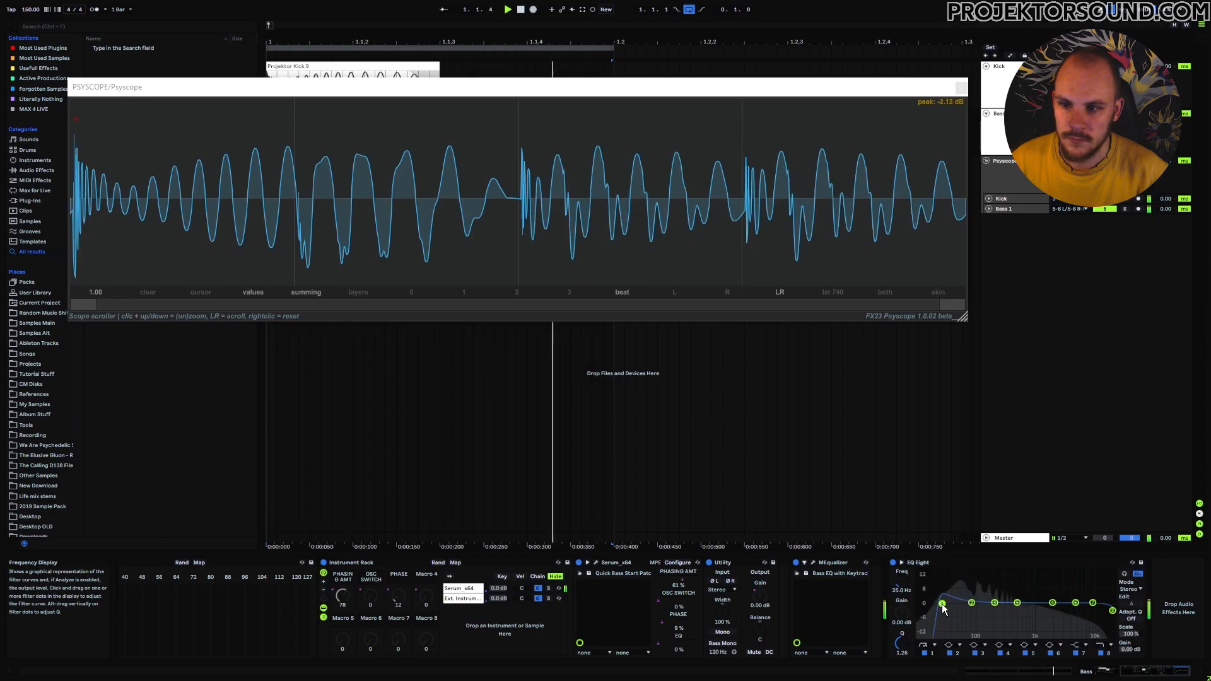
key("space")
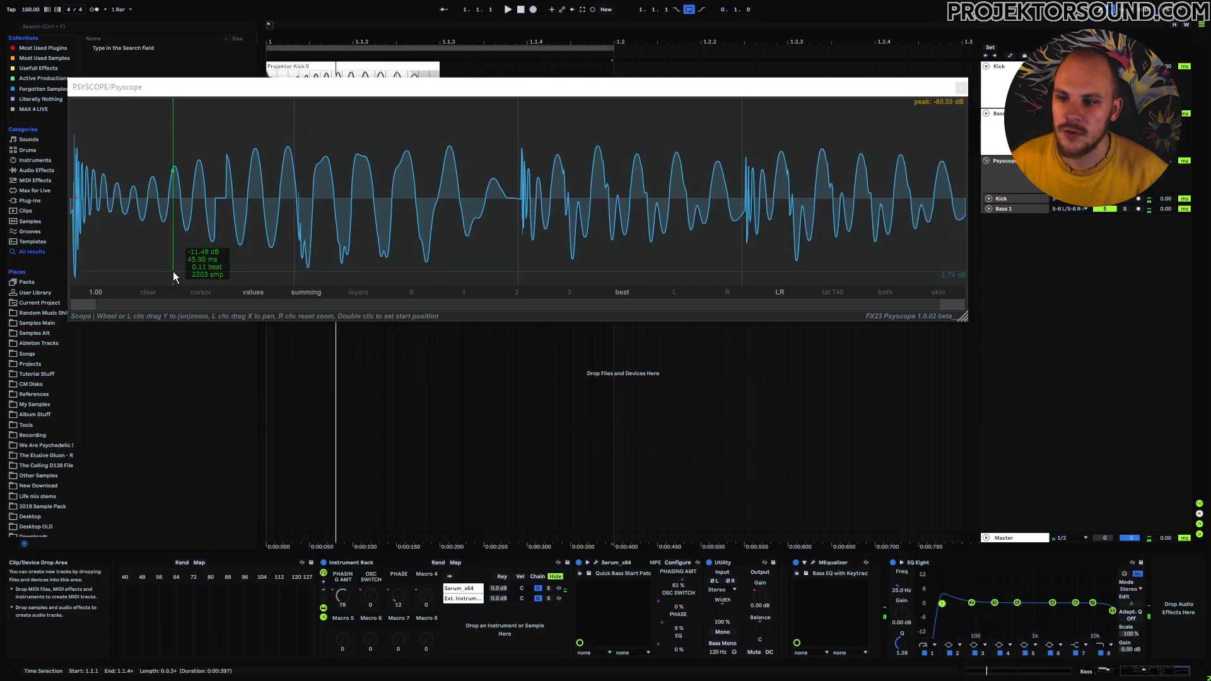
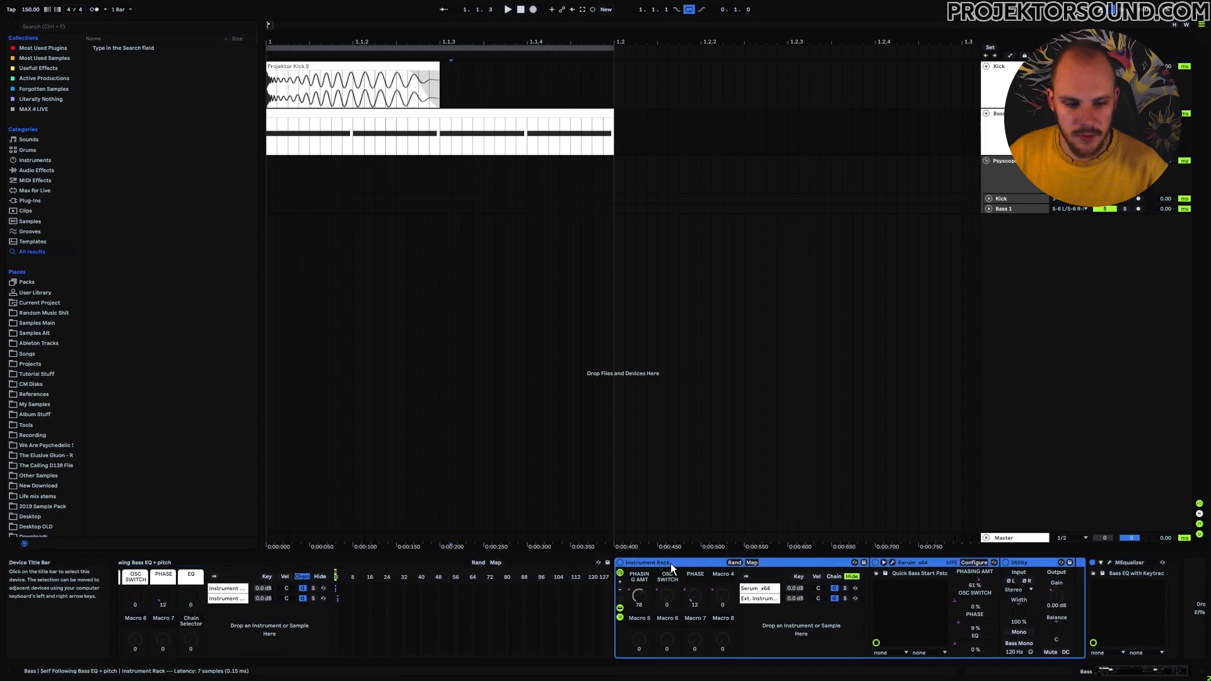
Examine the Serum, Utility, External Instrument and MEqualizer devices in the chains of the inner Instrument Rack
left_click(904, 561)
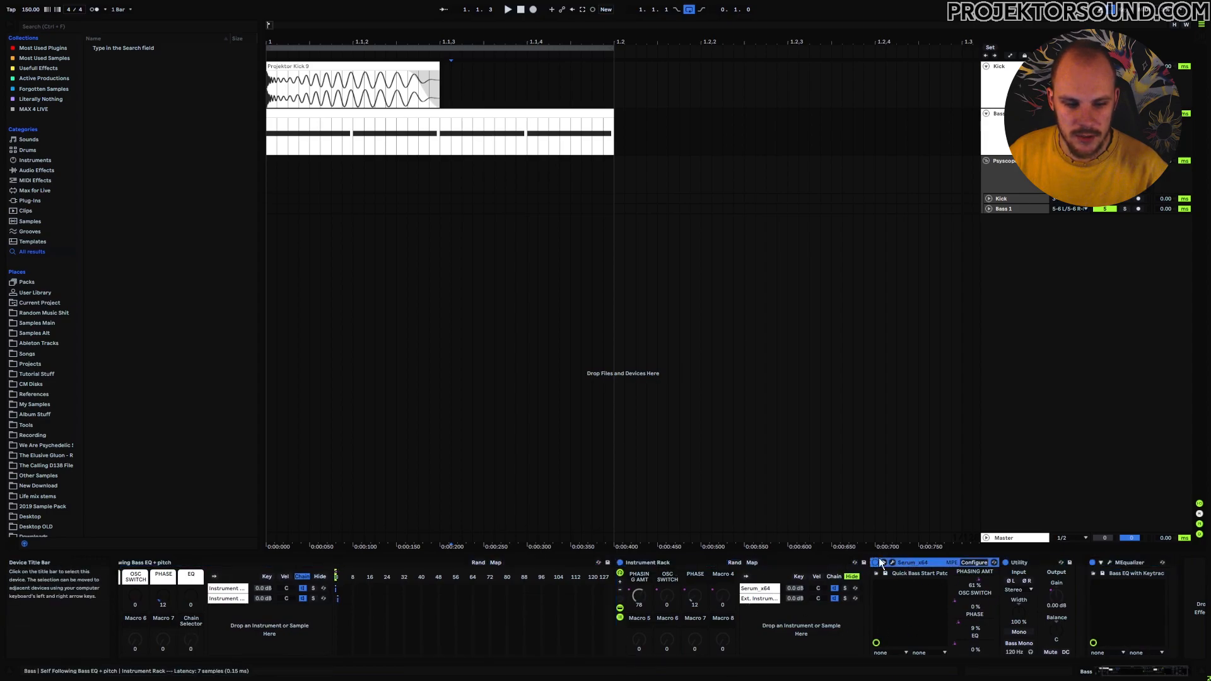
left_click(1025, 563)
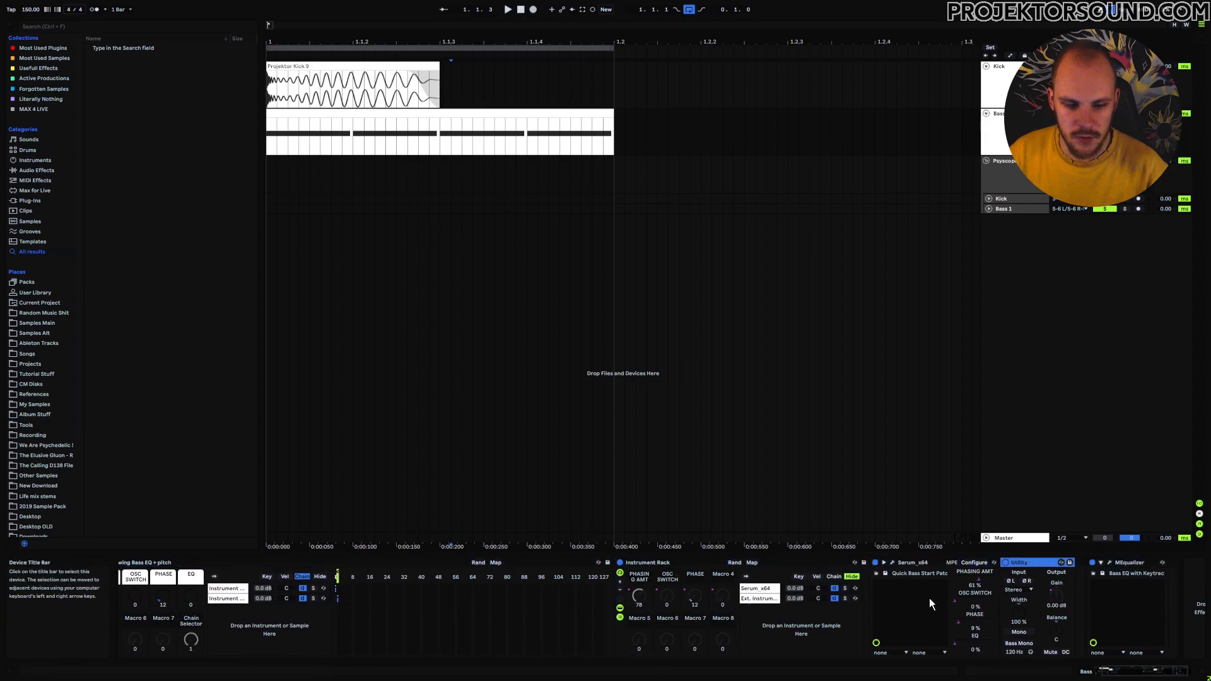
left_click(653, 562)
left_click(757, 598)
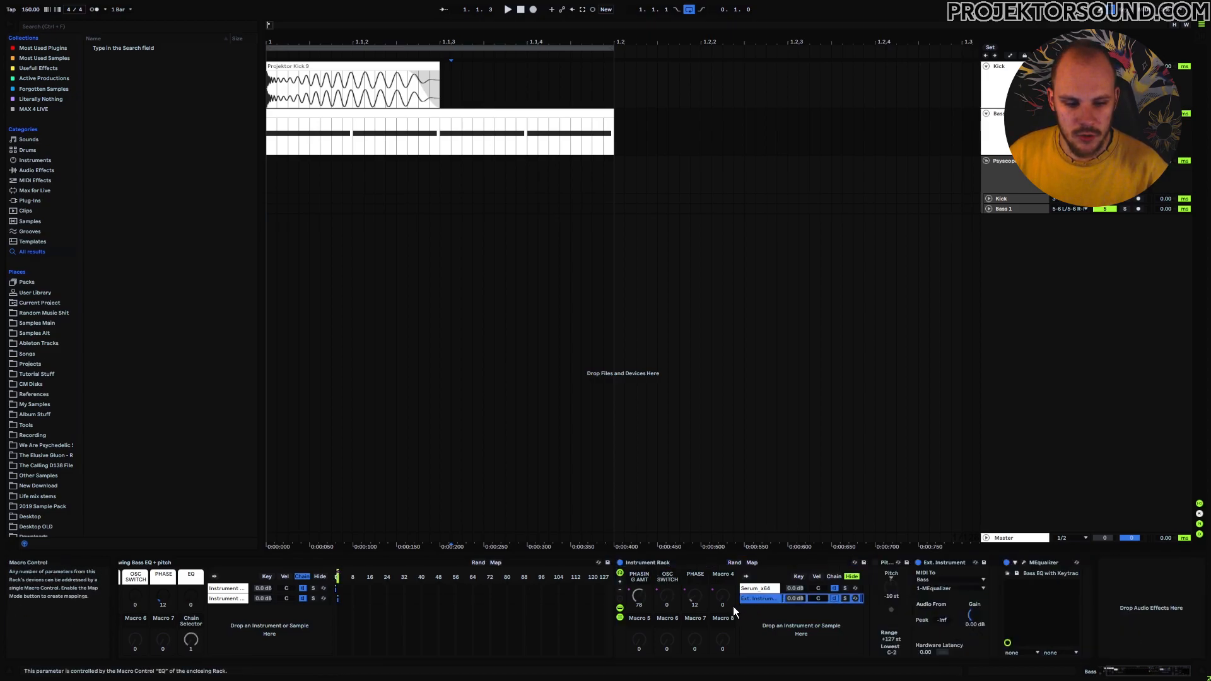
left_click(956, 563)
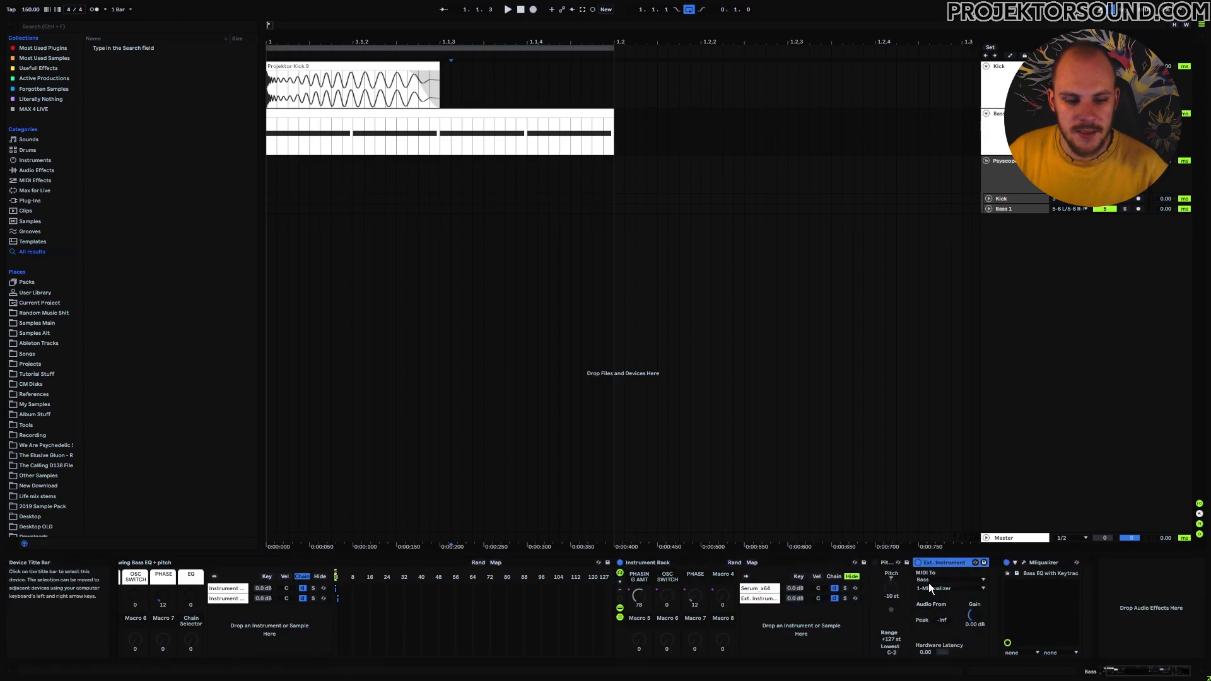
left_click(1042, 564)
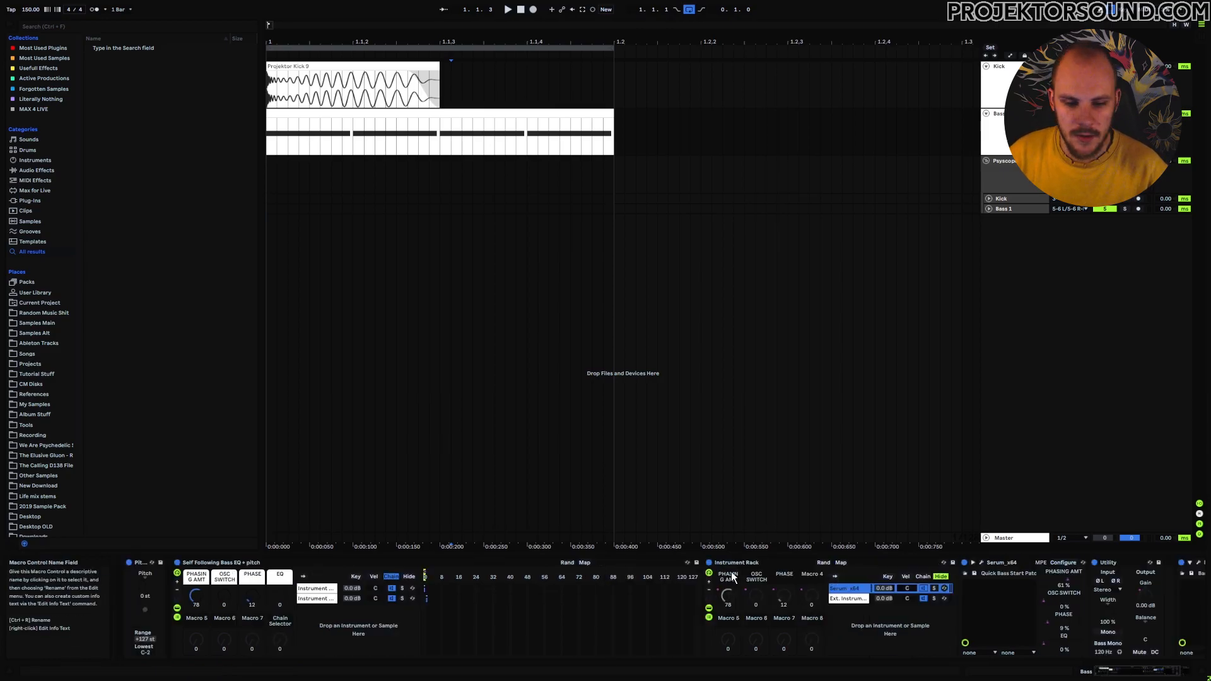
left_click(736, 562)
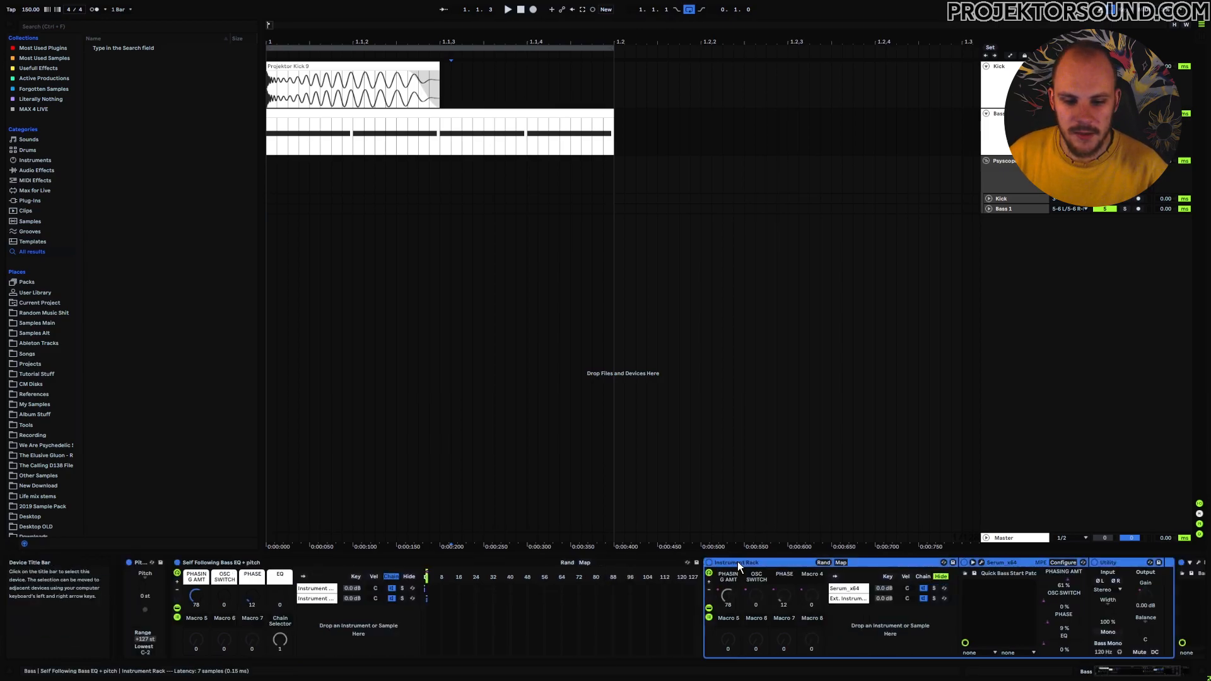
Switch repeatedly between the two instrument chains of the Self Following Bass EQ + pitch rack to compare their contents
left_click(321, 590)
left_click(321, 600)
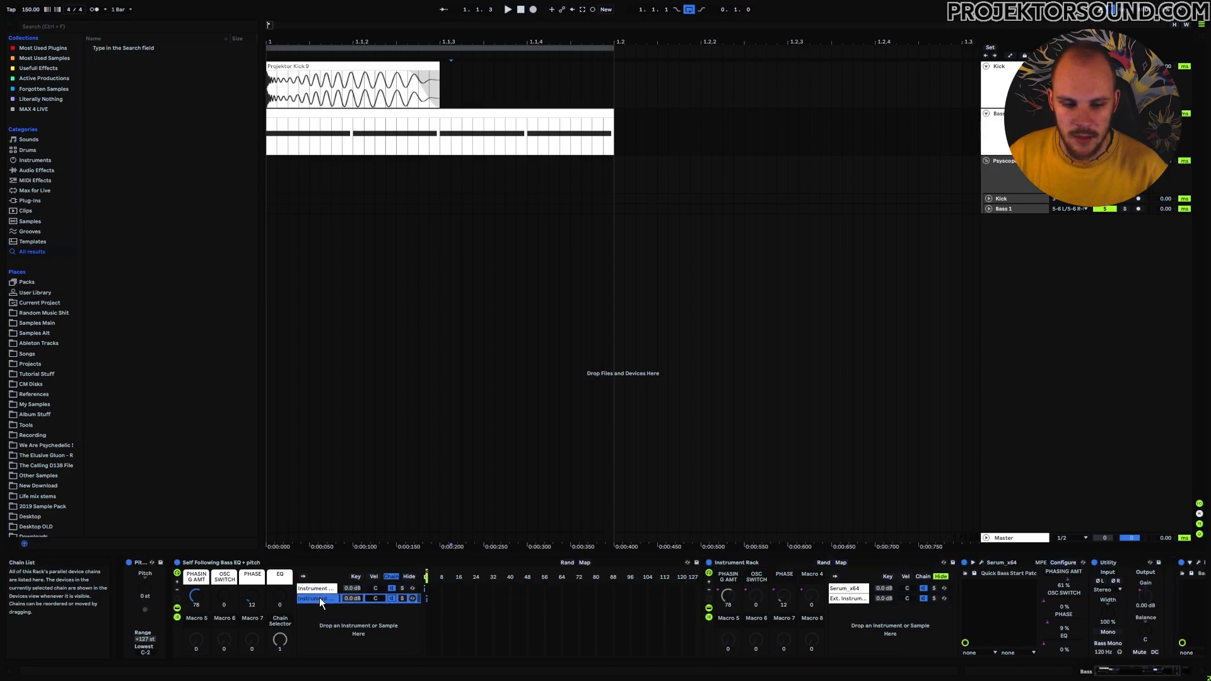
left_click(321, 589)
left_click(320, 600)
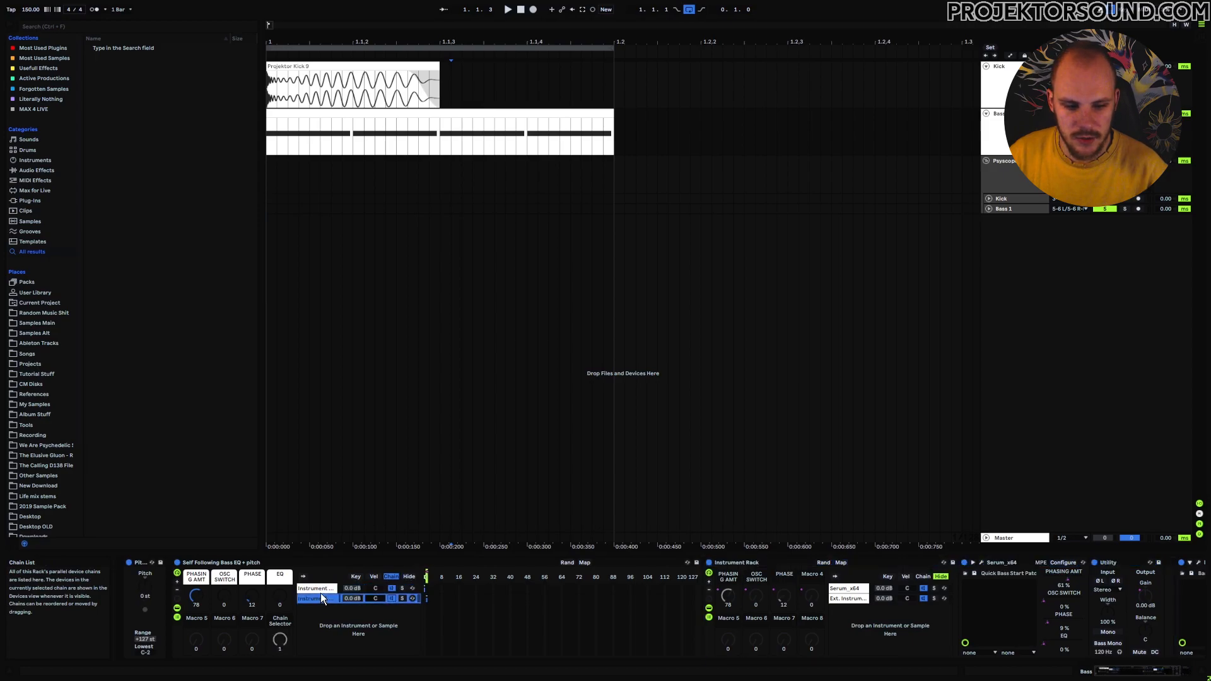
left_click(321, 591)
left_click(321, 600)
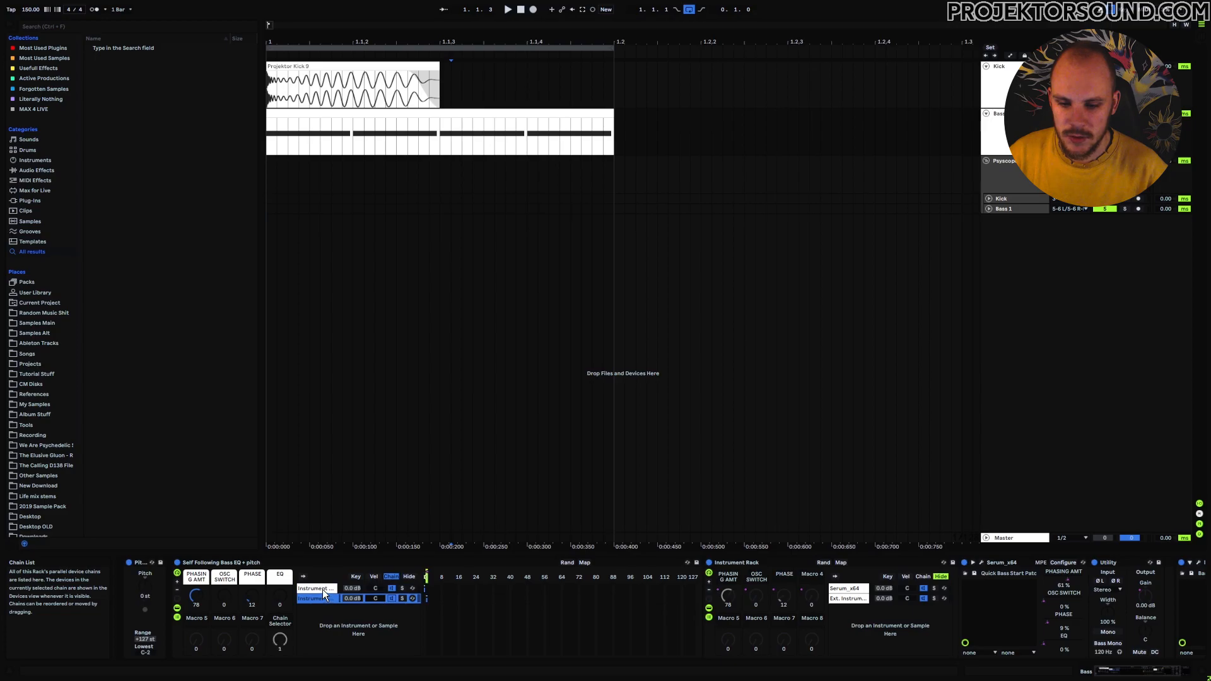
left_click(323, 589)
left_click(322, 600)
left_click(322, 591)
left_click(322, 599)
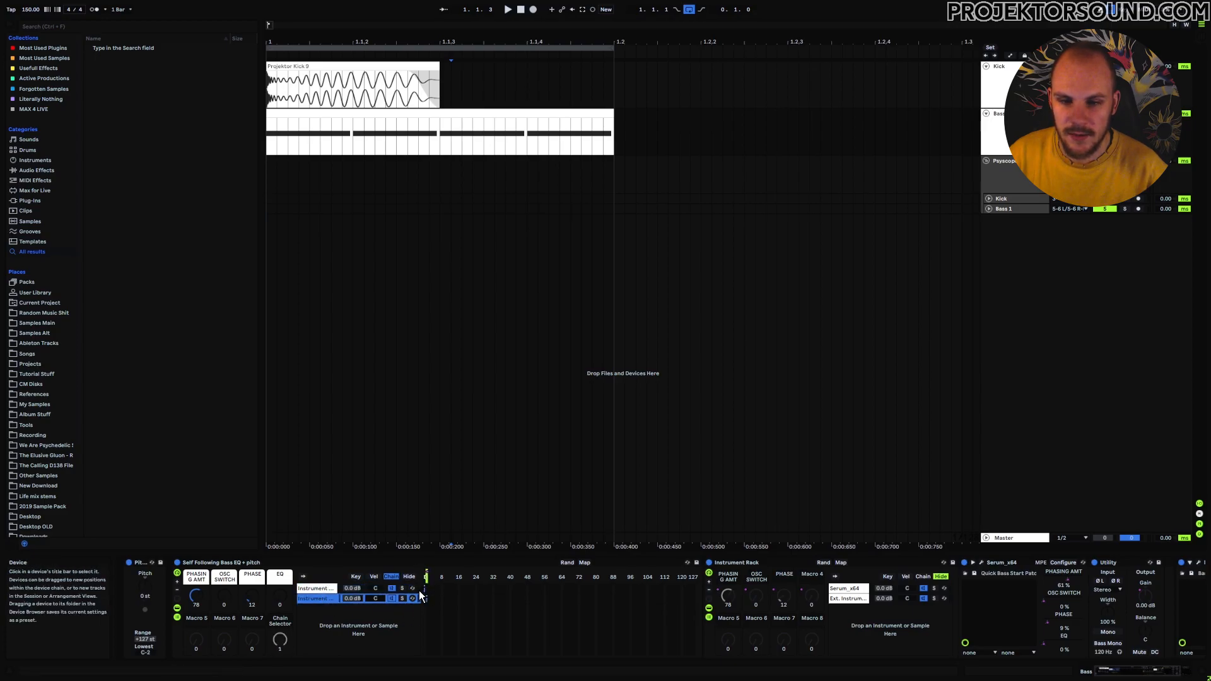
left_click(322, 590)
left_click(320, 599)
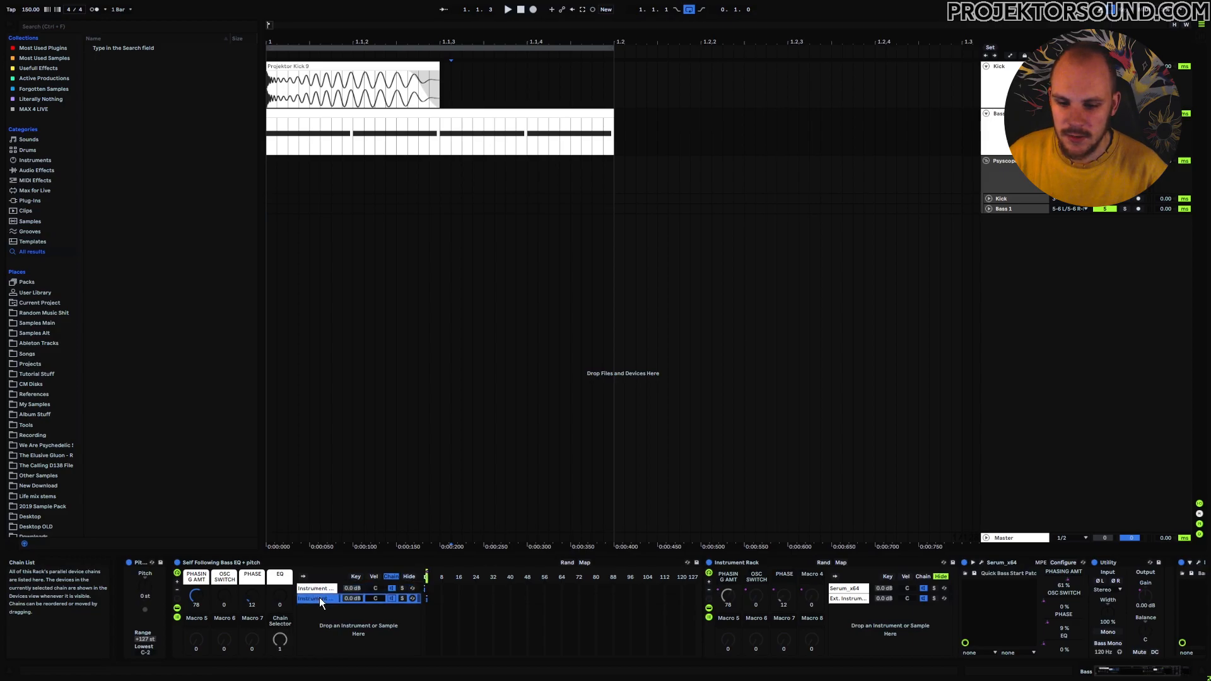
left_click(322, 590)
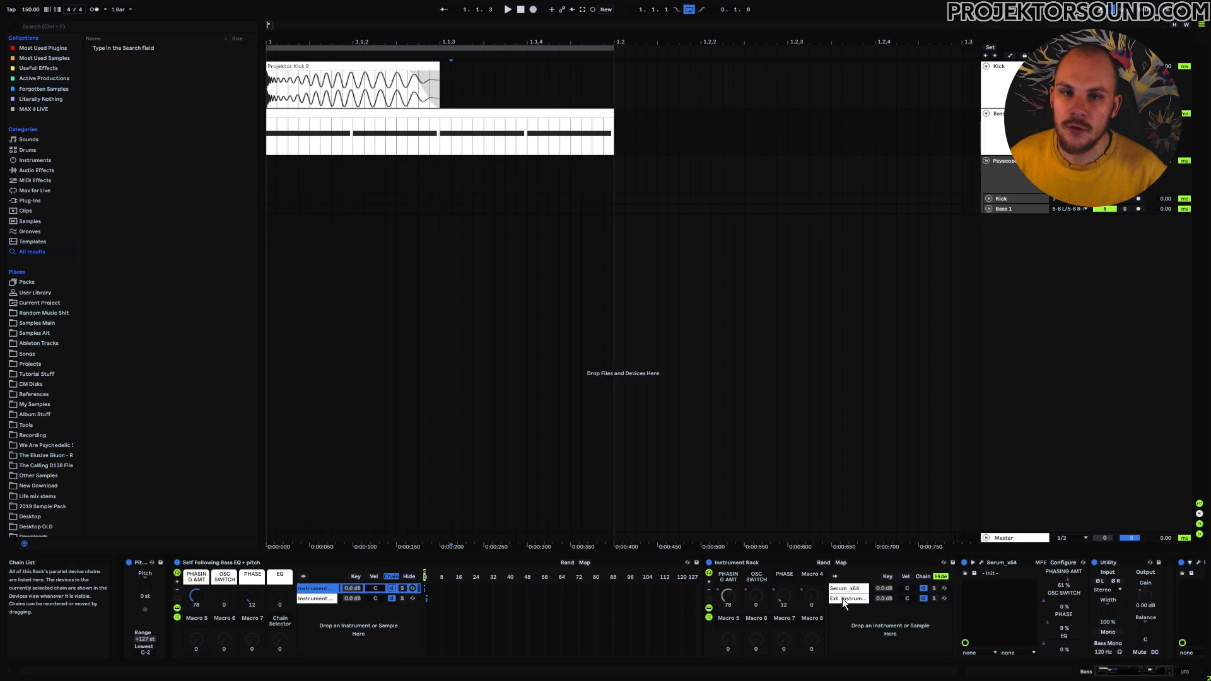
Open the Serum editor and alternate between the outer rack's two chains to compare their Serum setups
left_click(982, 563)
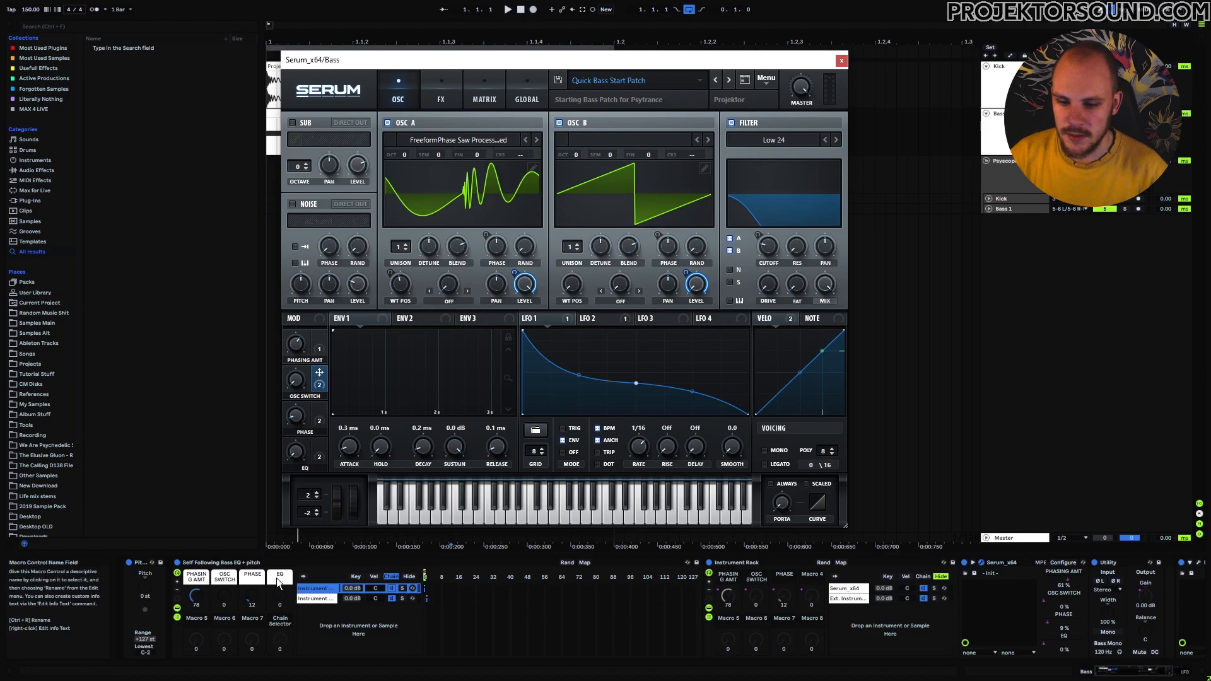
left_click(319, 599)
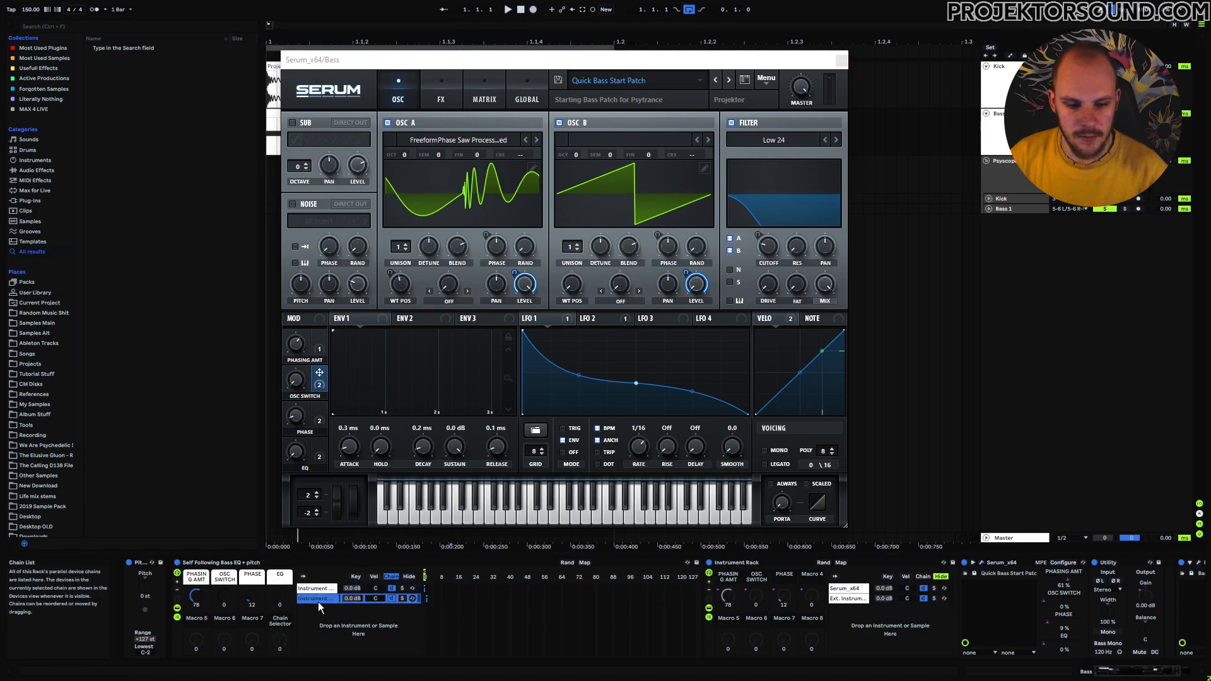
left_click(318, 589)
left_click(318, 600)
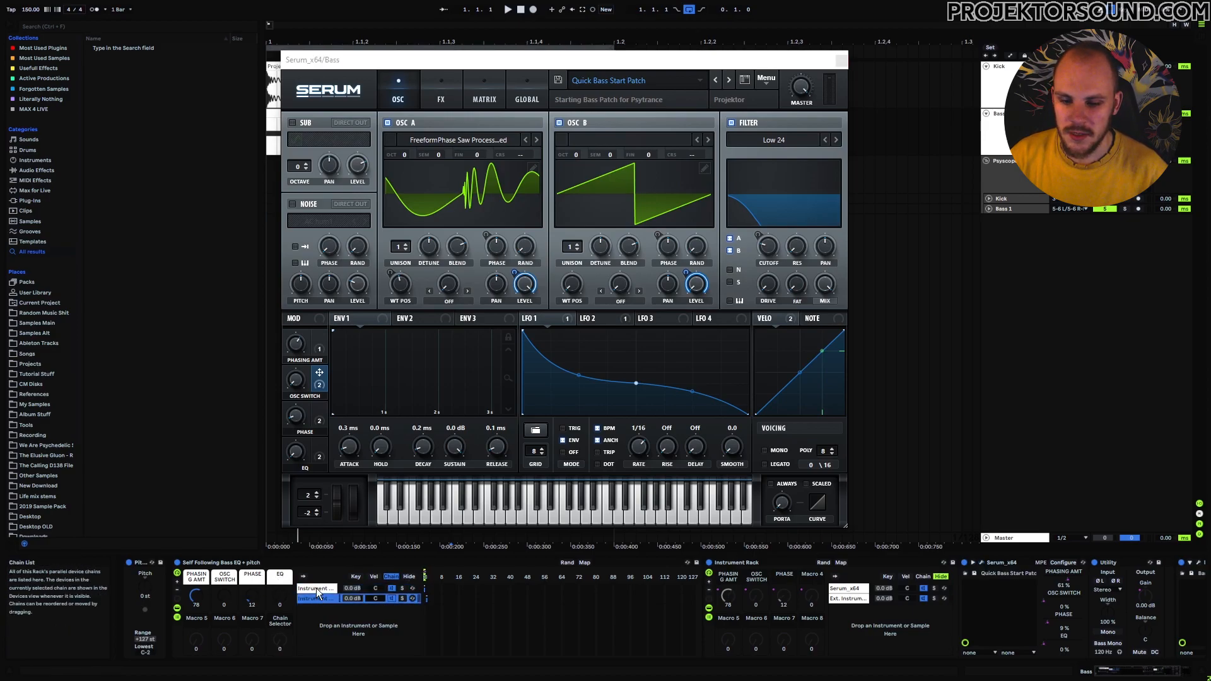
left_click(319, 589)
left_click(320, 600)
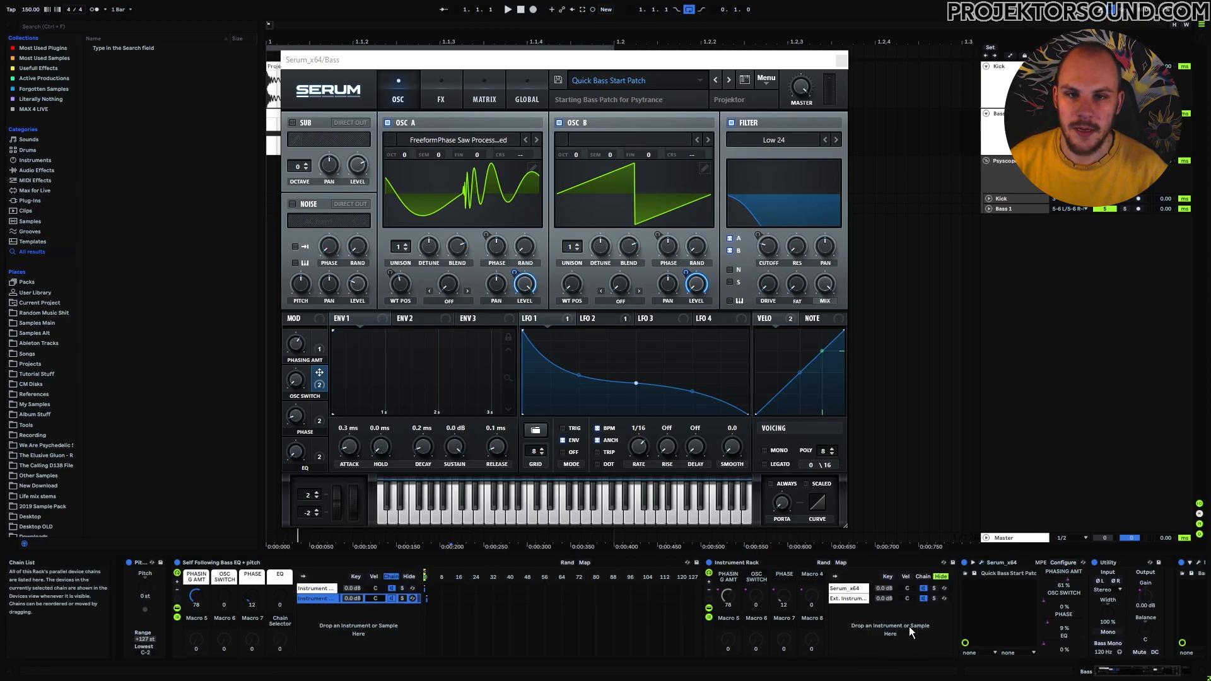
Close the TEST track's Serum editor and move the MFreeformPhase window below the kick and bass clips
left_click(319, 343)
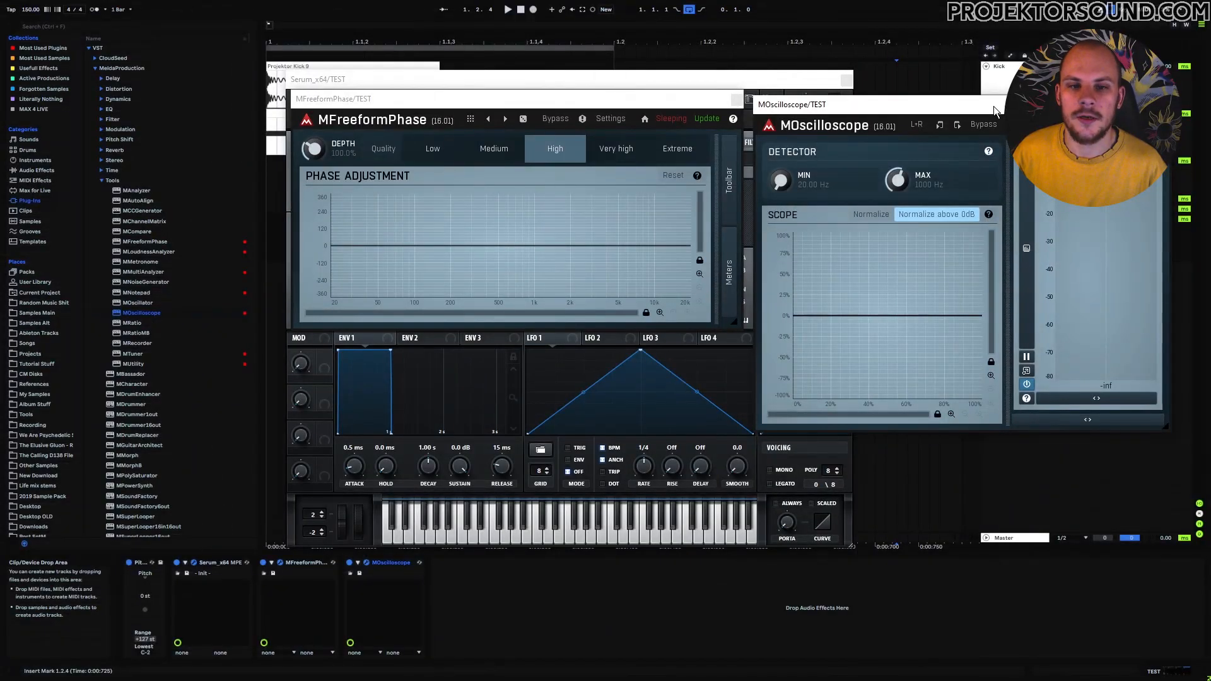
left_click(559, 80)
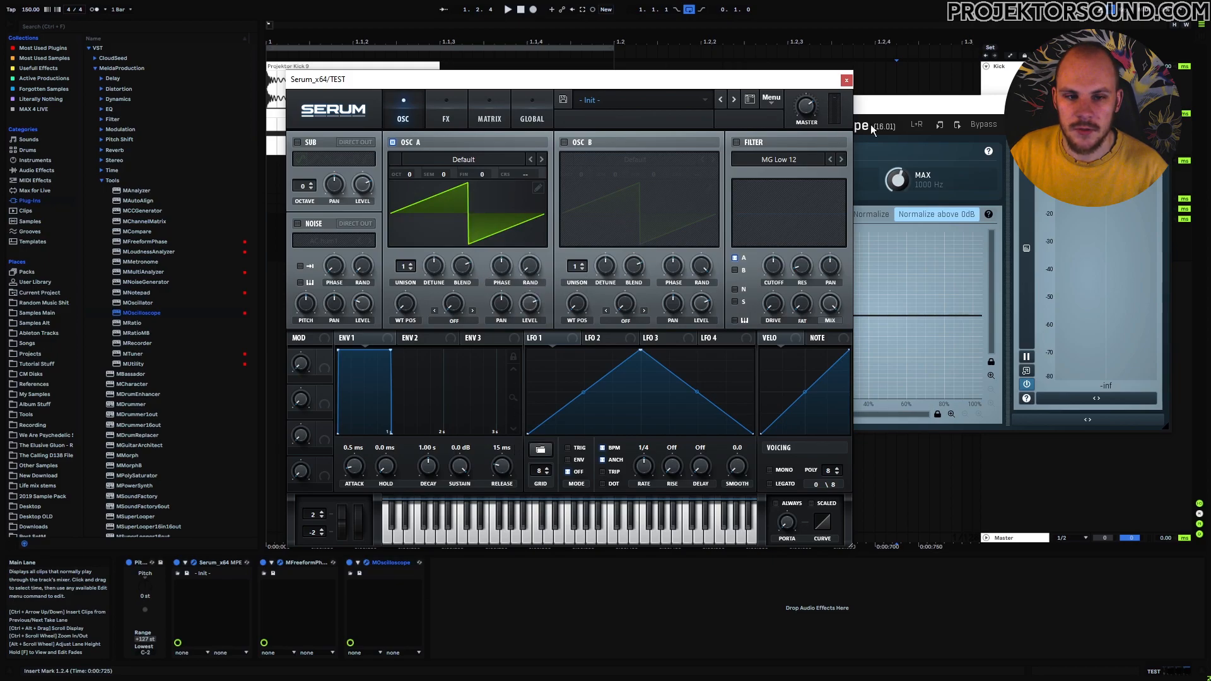
left_click(847, 82)
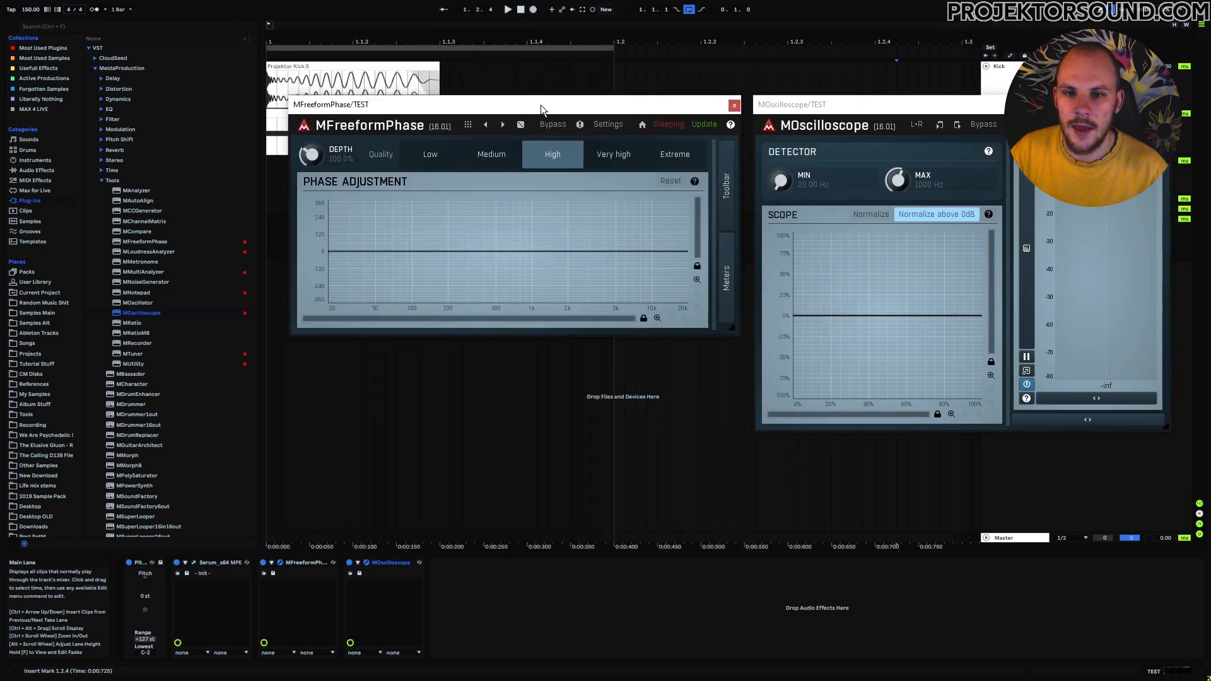
left_click_drag(540, 104, 540, 189)
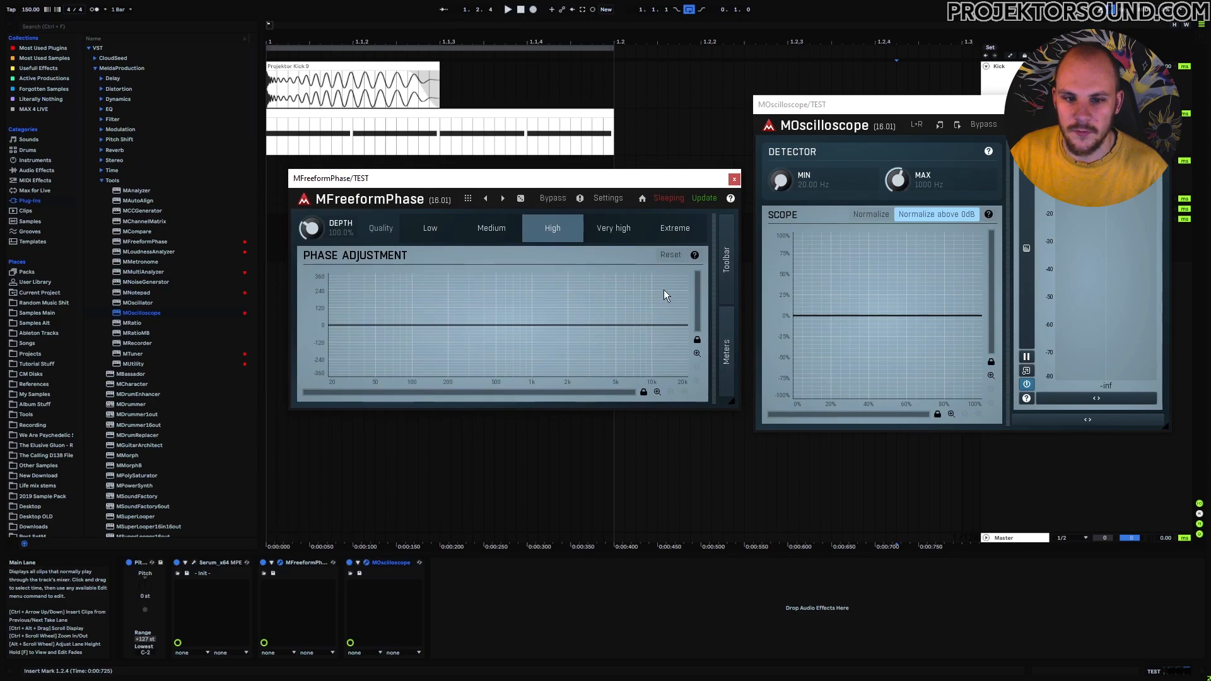
Set MFreeformPhase's quality to Extreme and turn off drawing mode for its phase adjustment curve
left_click(673, 229)
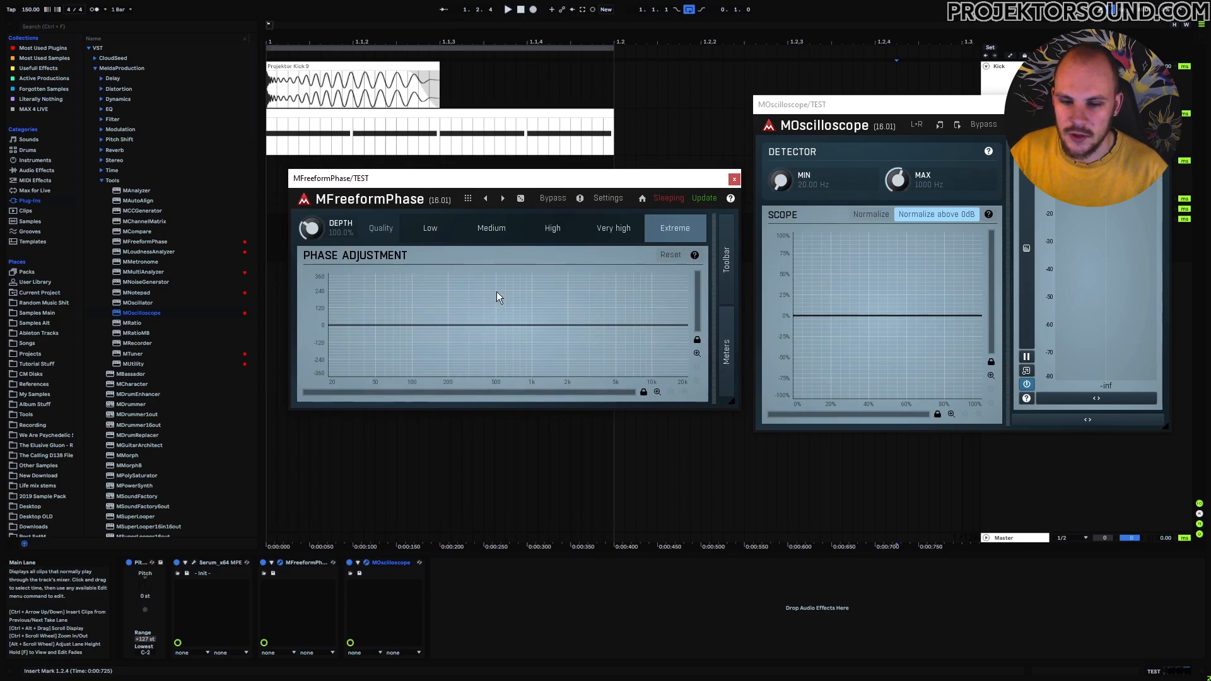
right_click(456, 295)
left_click(471, 330)
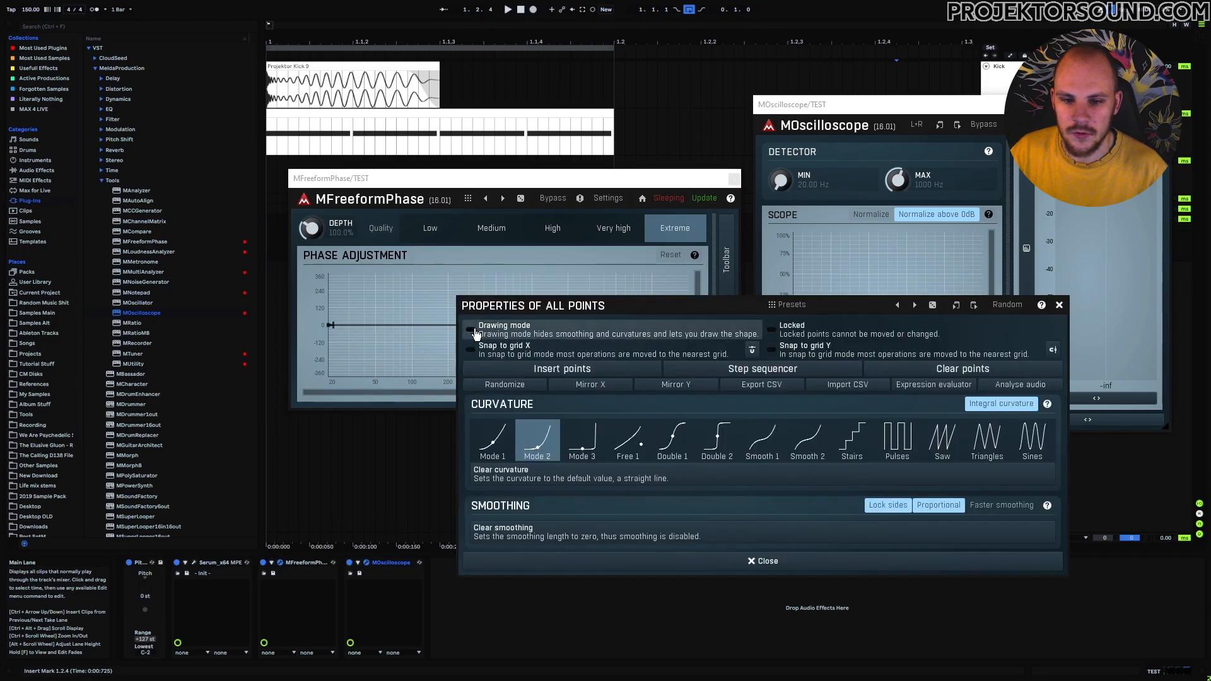
left_click(1055, 306)
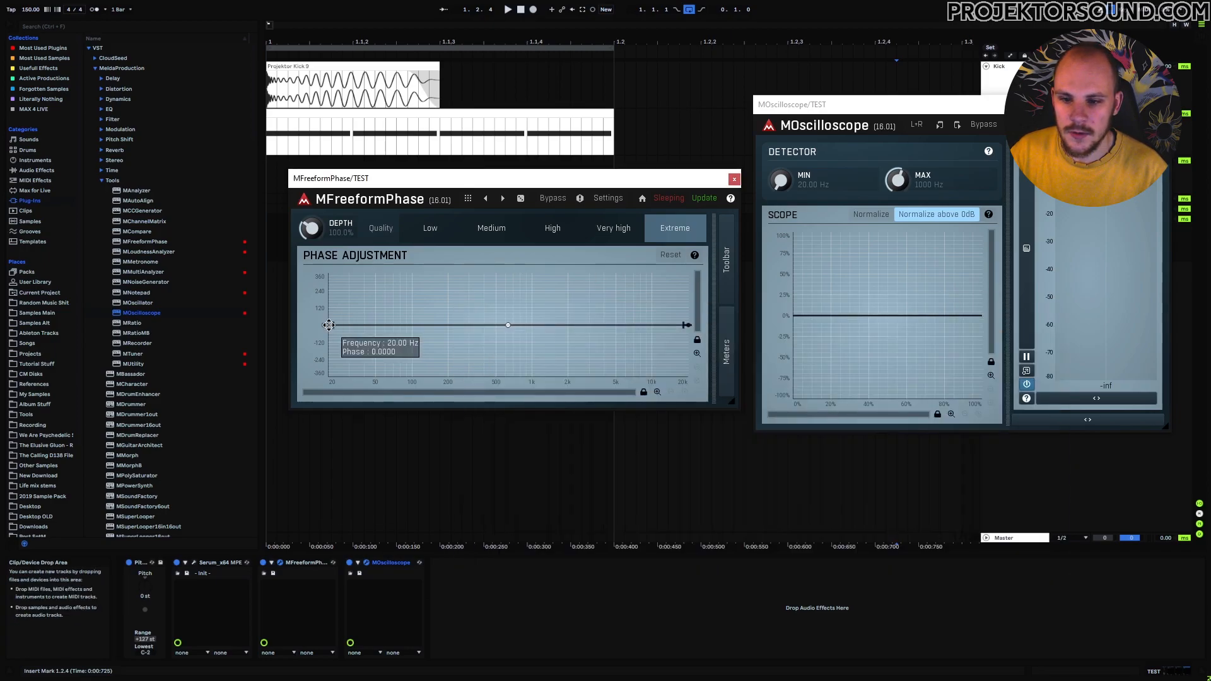
Tilt the phase curve by lowering its 20 Hz end below zero and raising its 20 kHz end to about +90
left_click_drag(330, 324, 316, 338)
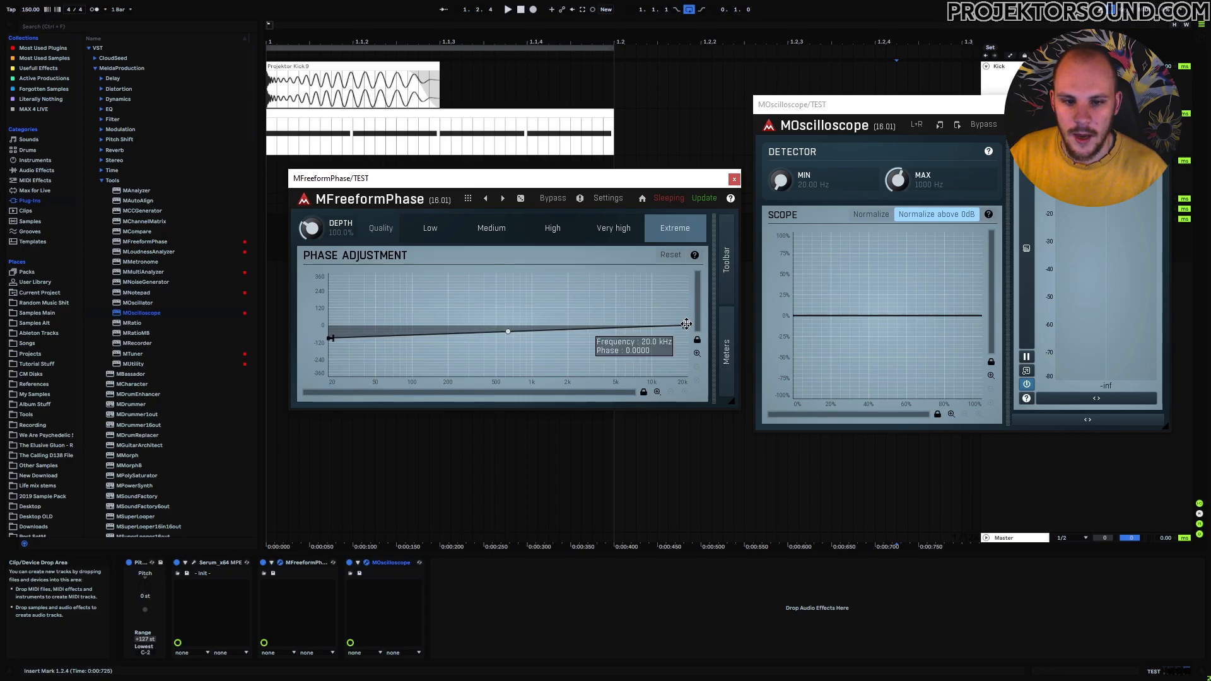
left_click_drag(694, 325, 696, 315)
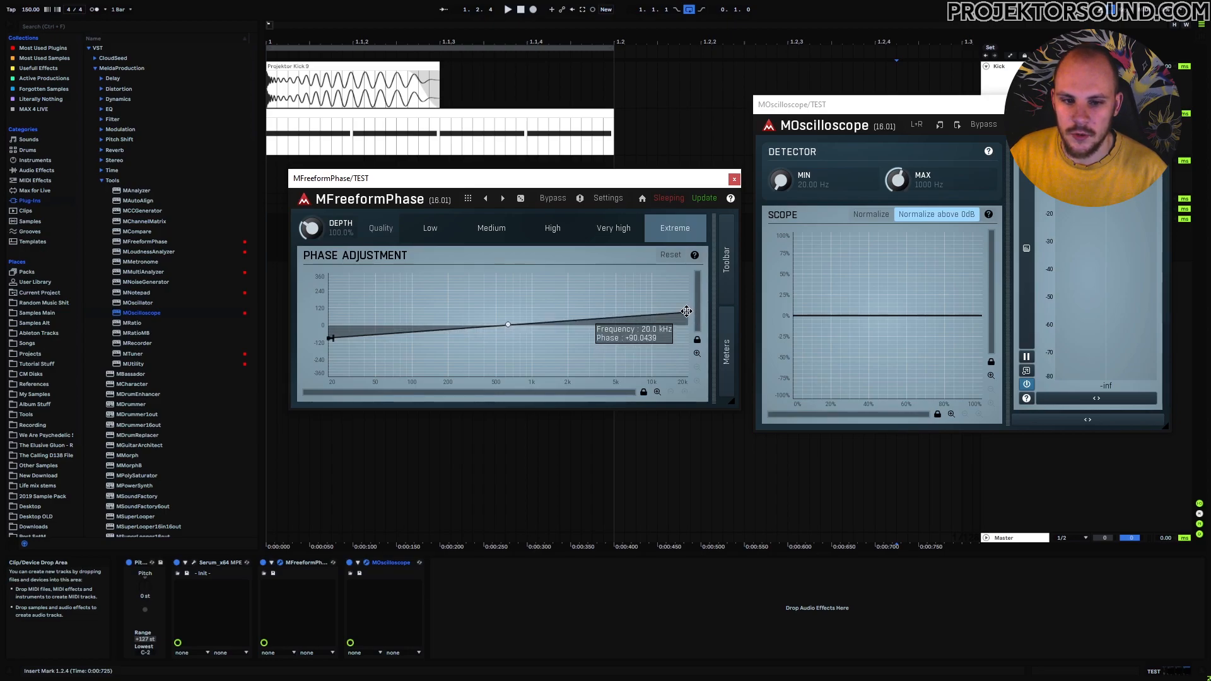
right_click(686, 311)
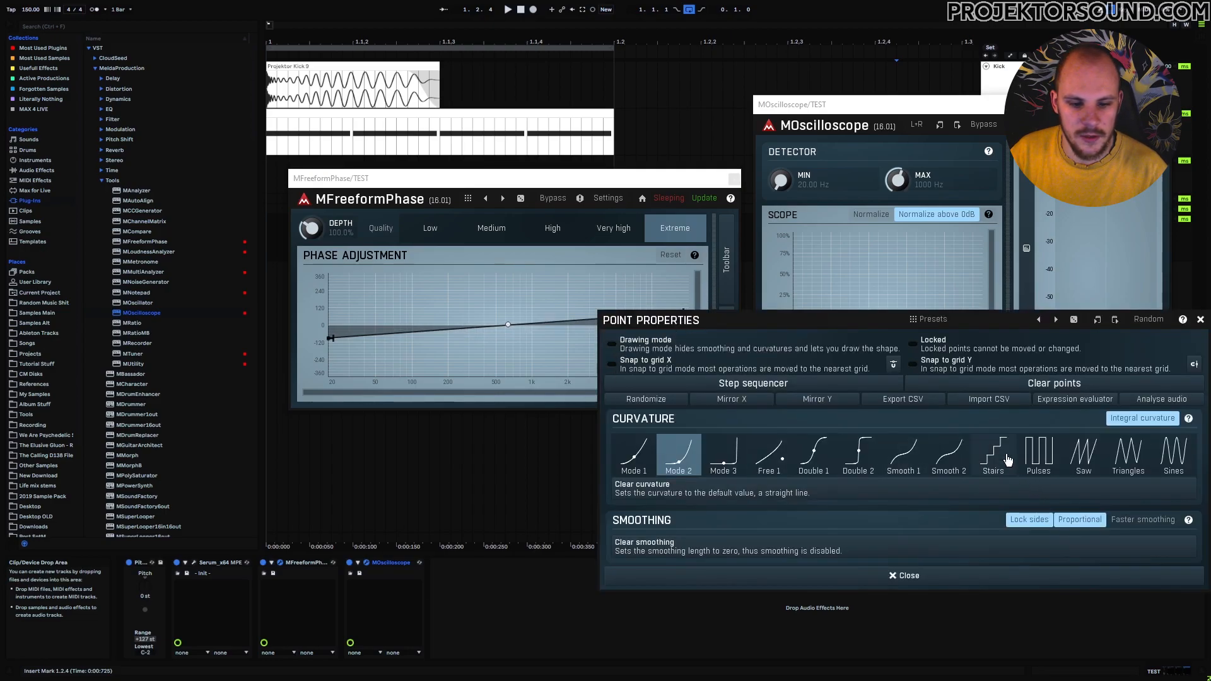
left_click(1200, 322)
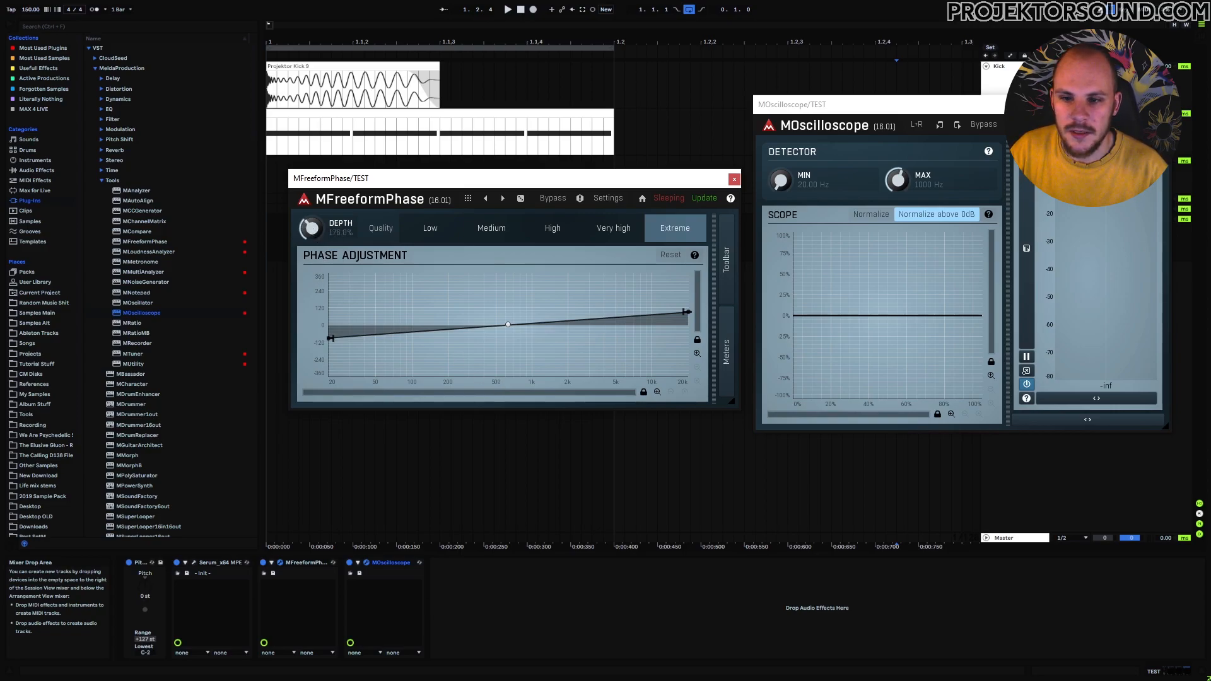
Sweep MFreeformPhase's depth repeatedly between about 175% and over 3000% while the note sounds to compare the waveform in MOscilloscope
left_click(998, 175)
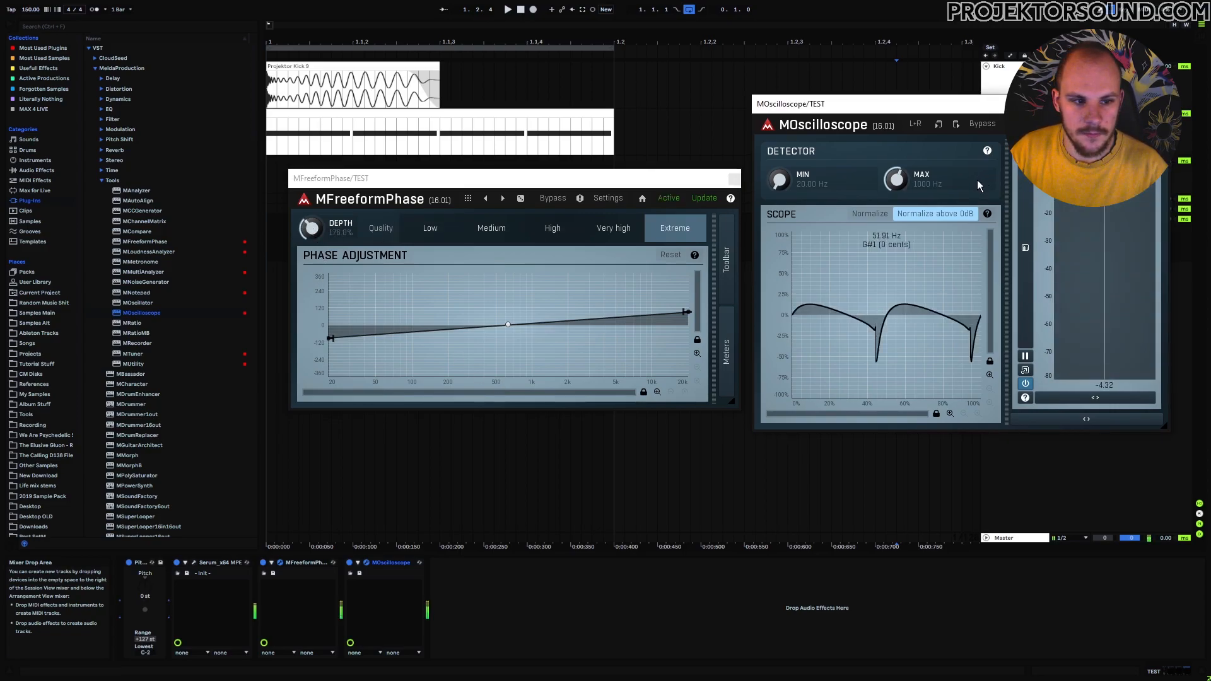
left_click_drag(310, 231, 315, 177)
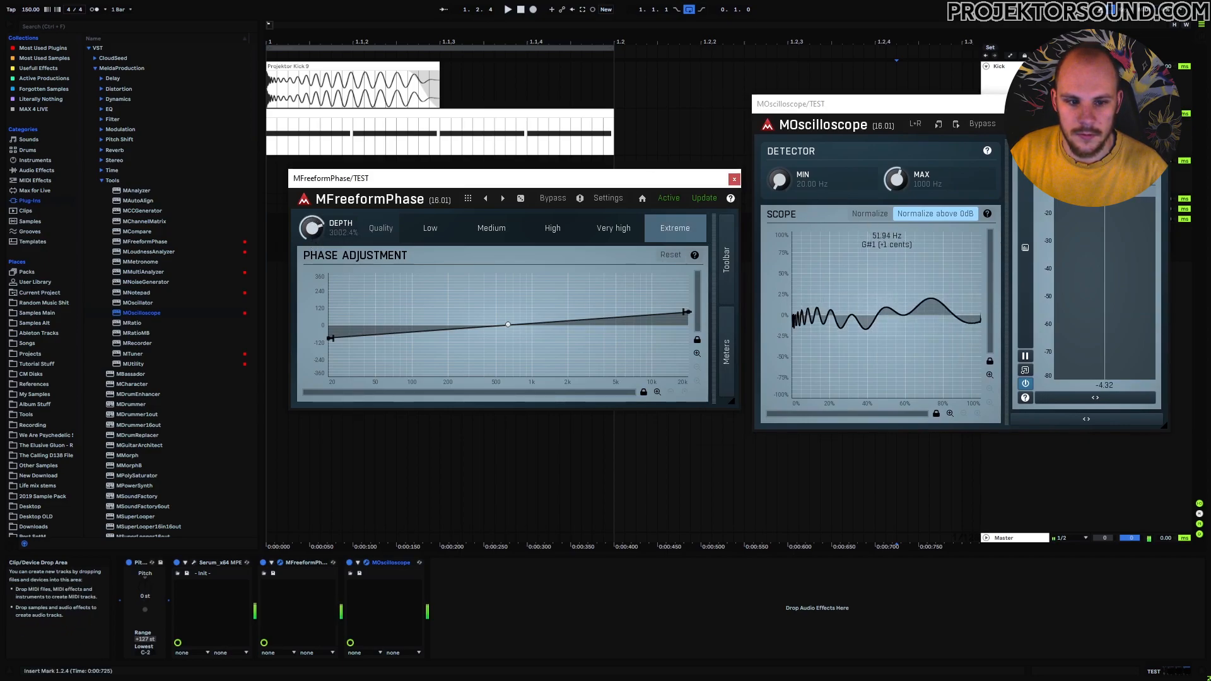
left_click_drag(315, 233, 315, 296)
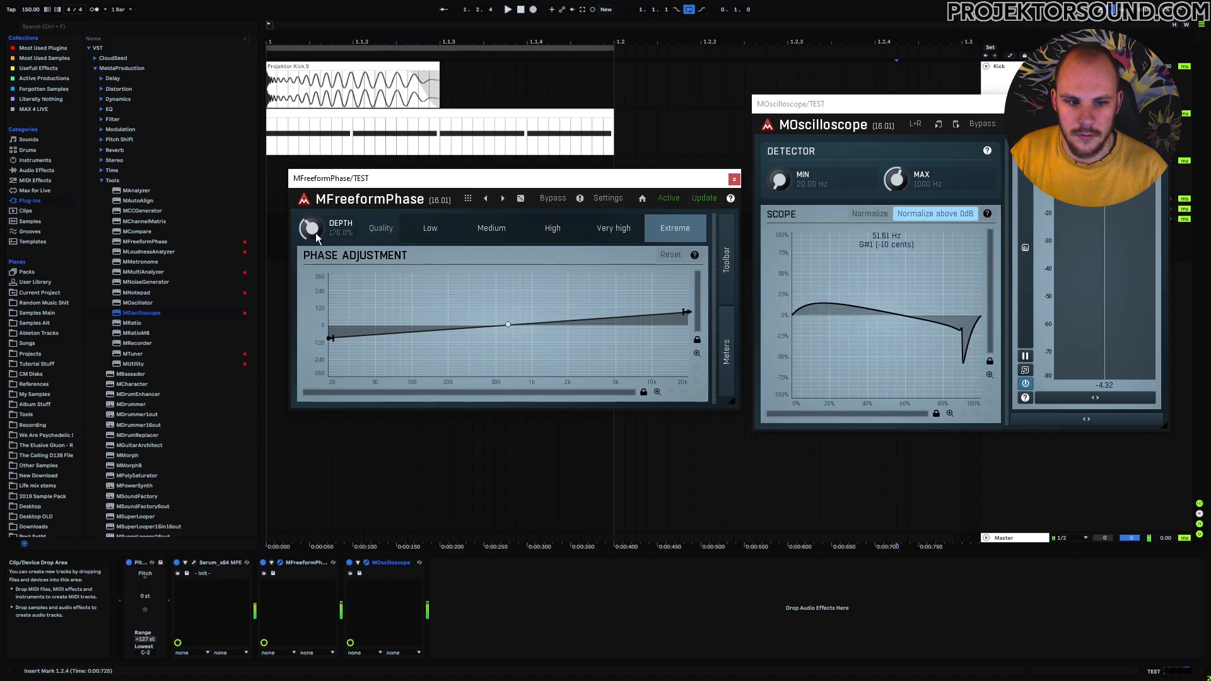
left_click_drag(315, 233, 316, 196)
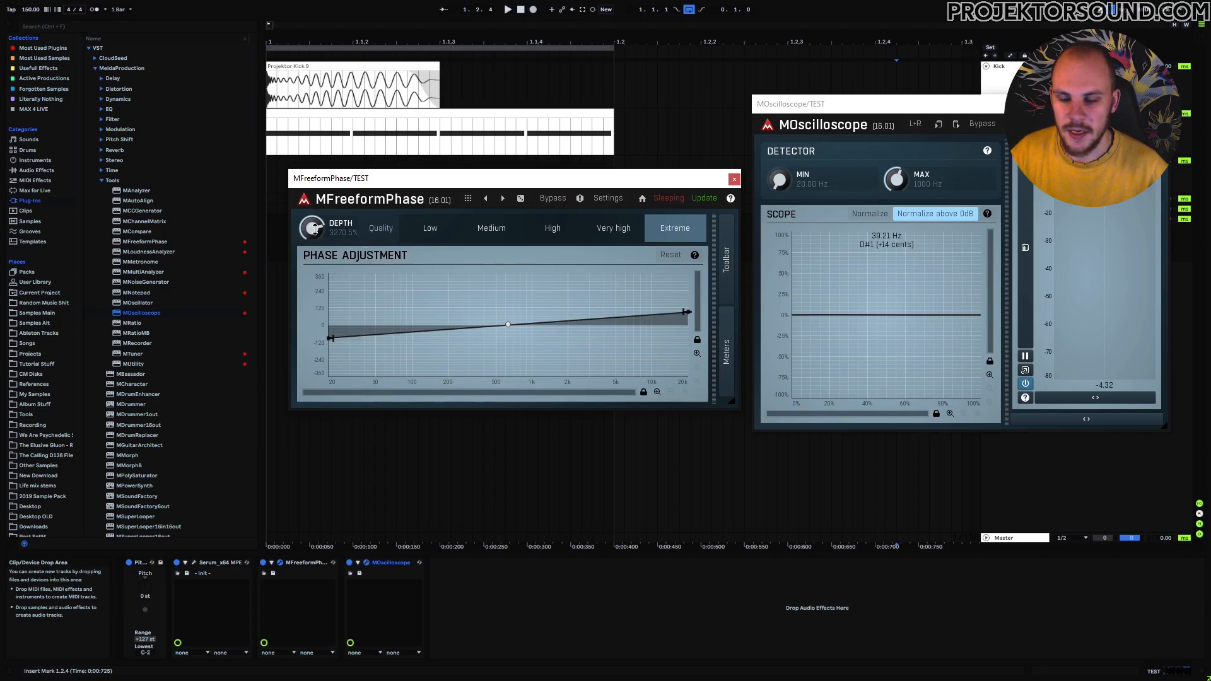
left_click_drag(315, 229, 315, 223)
scroll(317, 234, "up", 3)
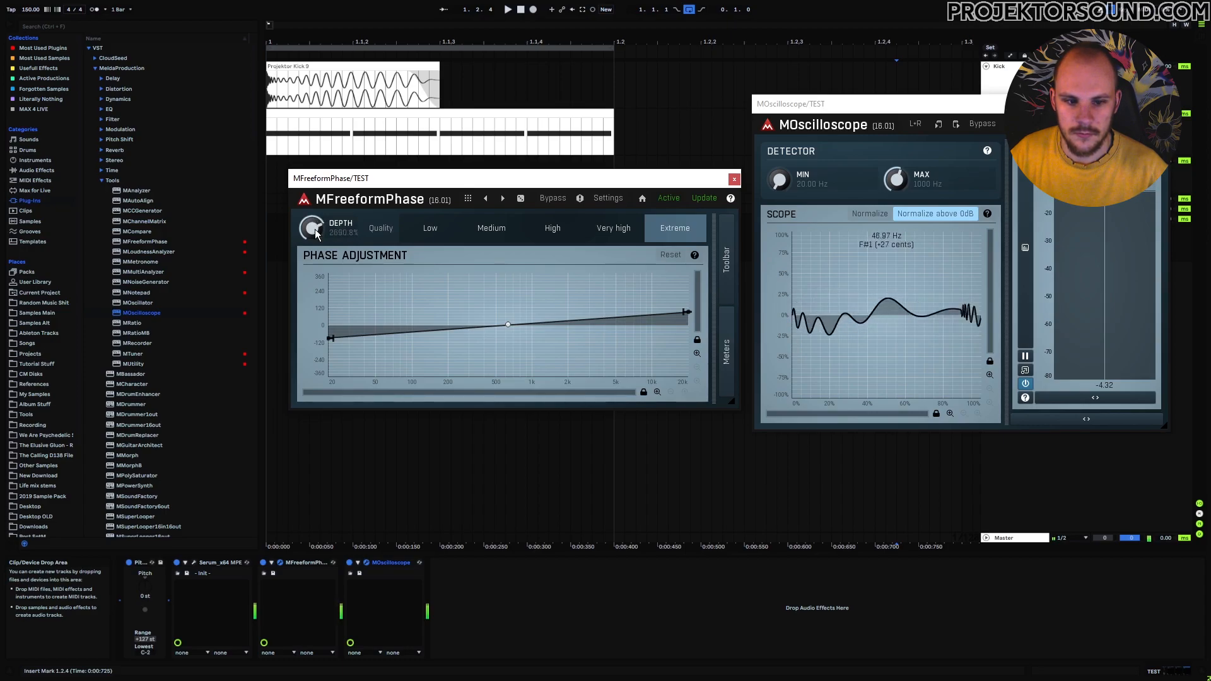
scroll(317, 234, "down", 3)
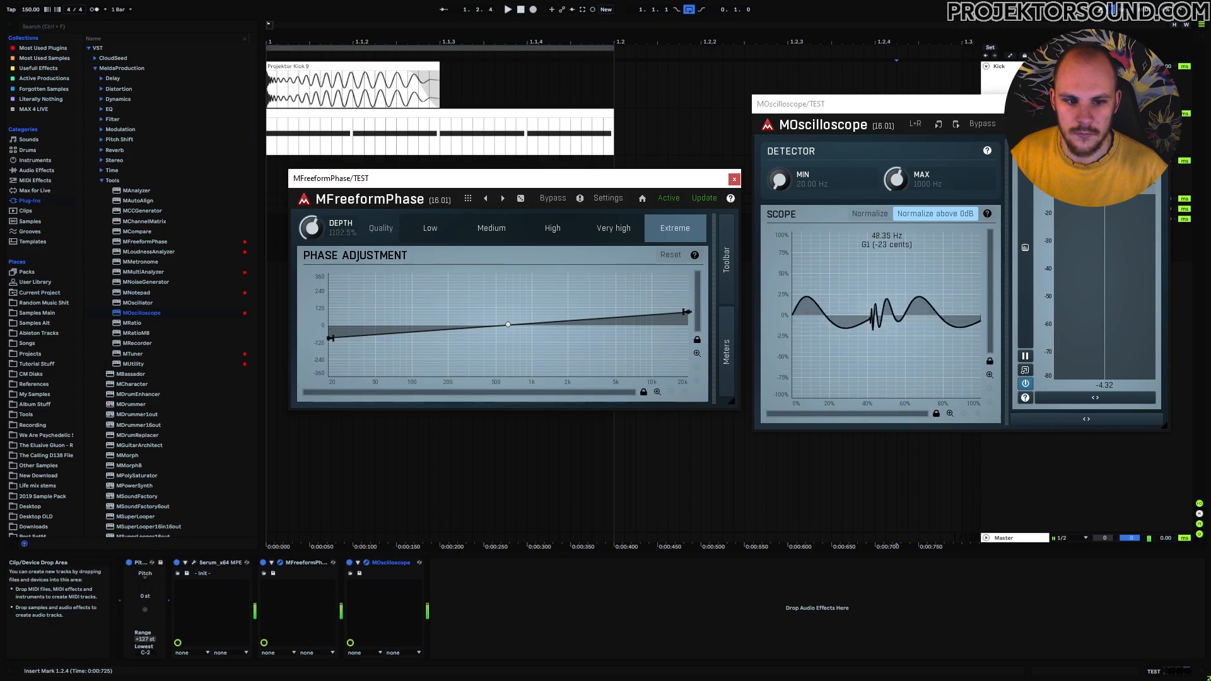
left_click_drag(317, 234, 317, 297)
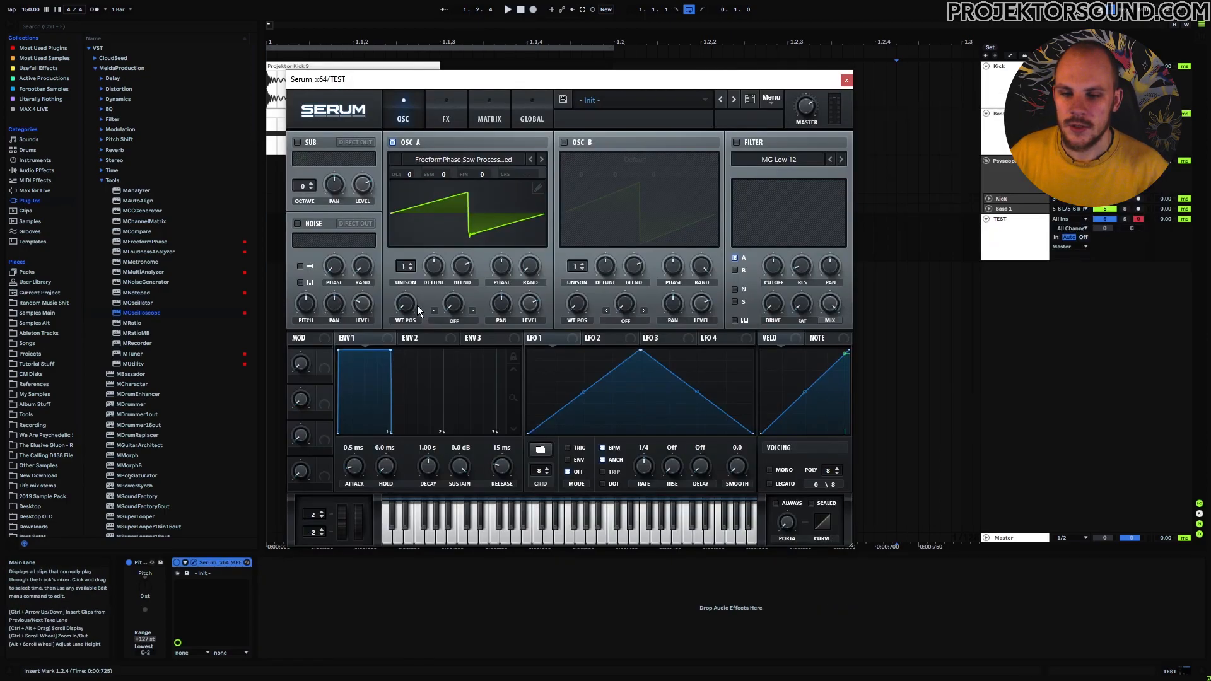
Sweep oscillator A's wavetable position through the FreeformPhase Saw wavetable in the TEST track's Serum and close its editor
left_click_drag(409, 305, 427, 336)
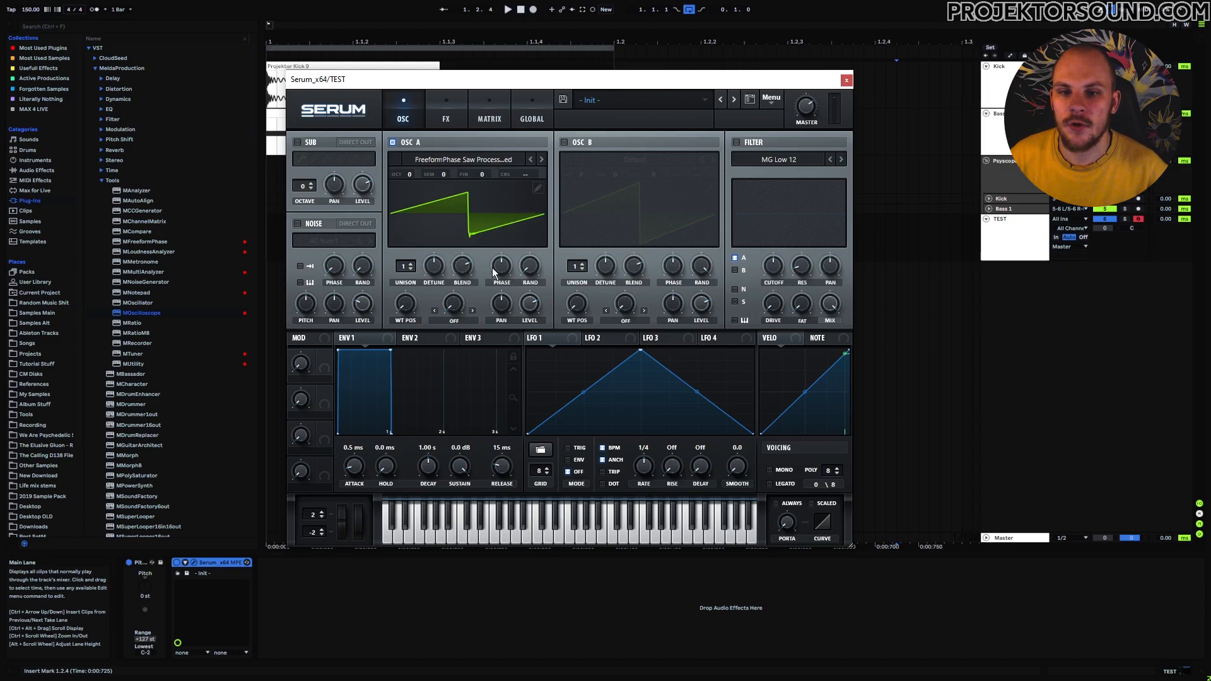
left_click(847, 81)
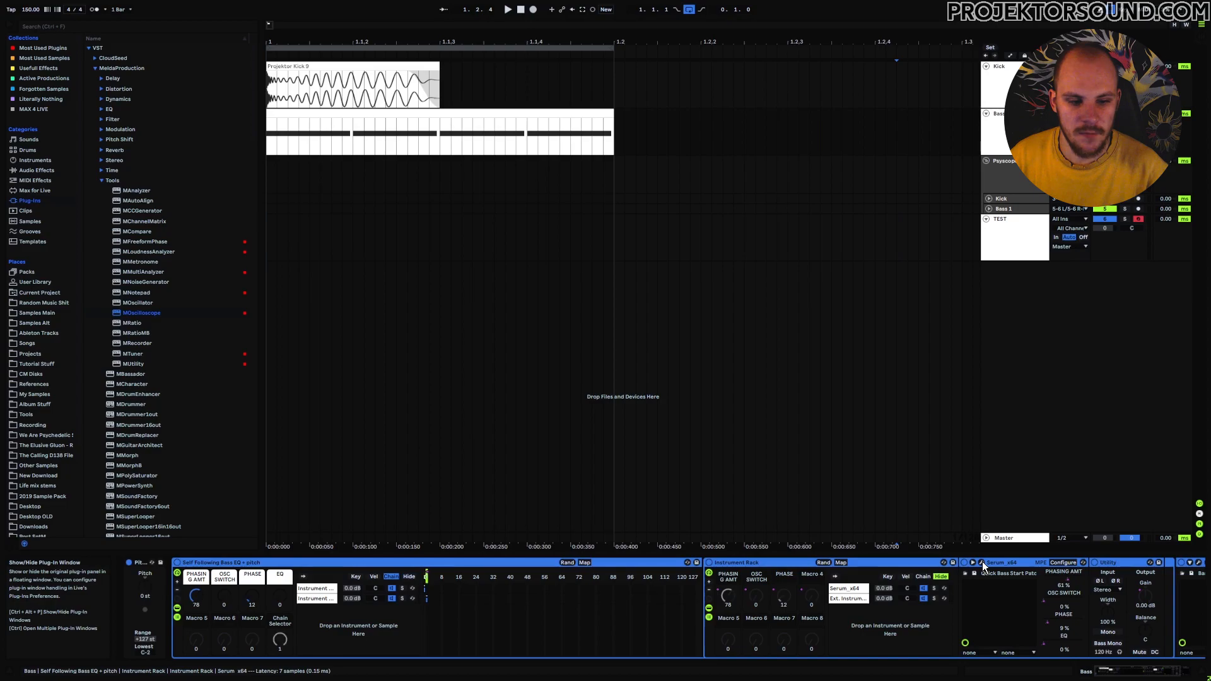
Open the Bass track's Serum editor and inspect the PHASING AMT and OSC SWITCH macro assignments on the oscillators
left_click(982, 563)
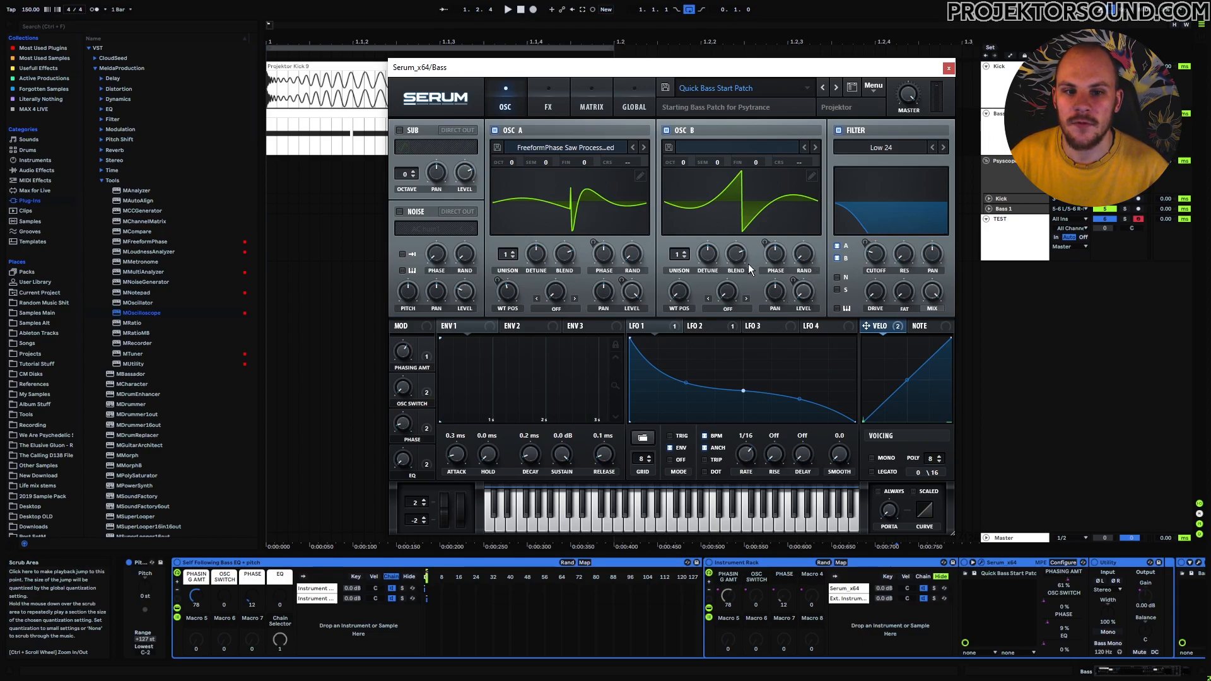
left_click_drag(956, 67, 849, 59)
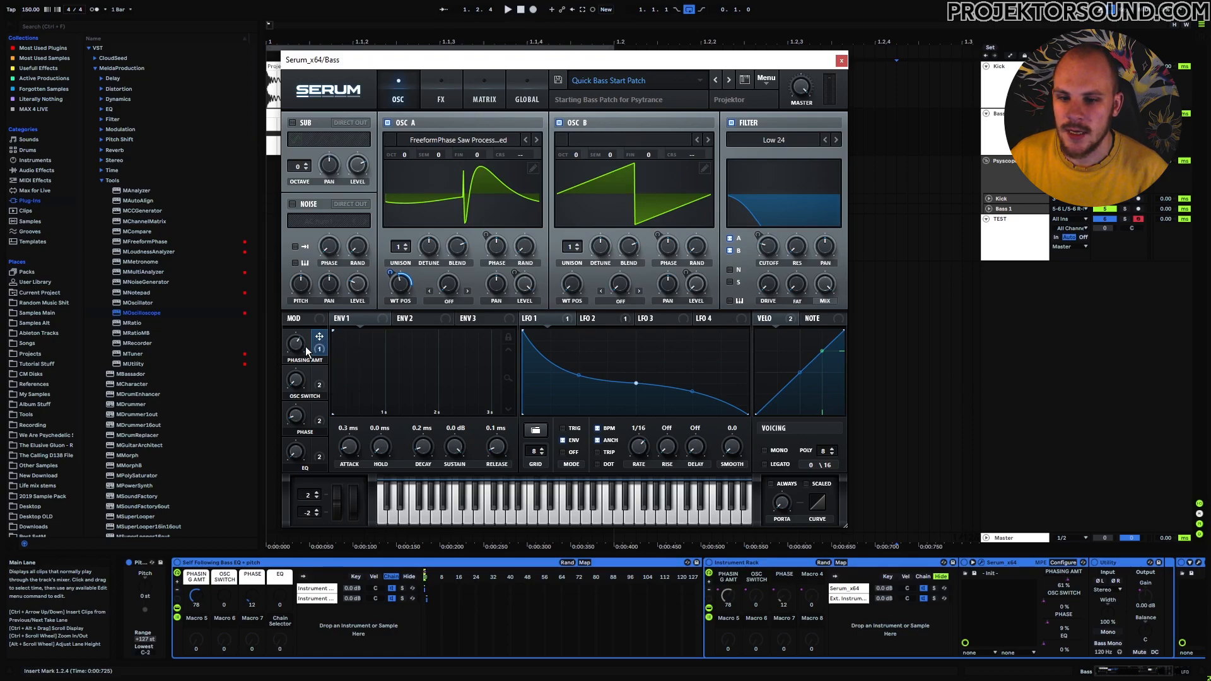
mouse_move(401, 289)
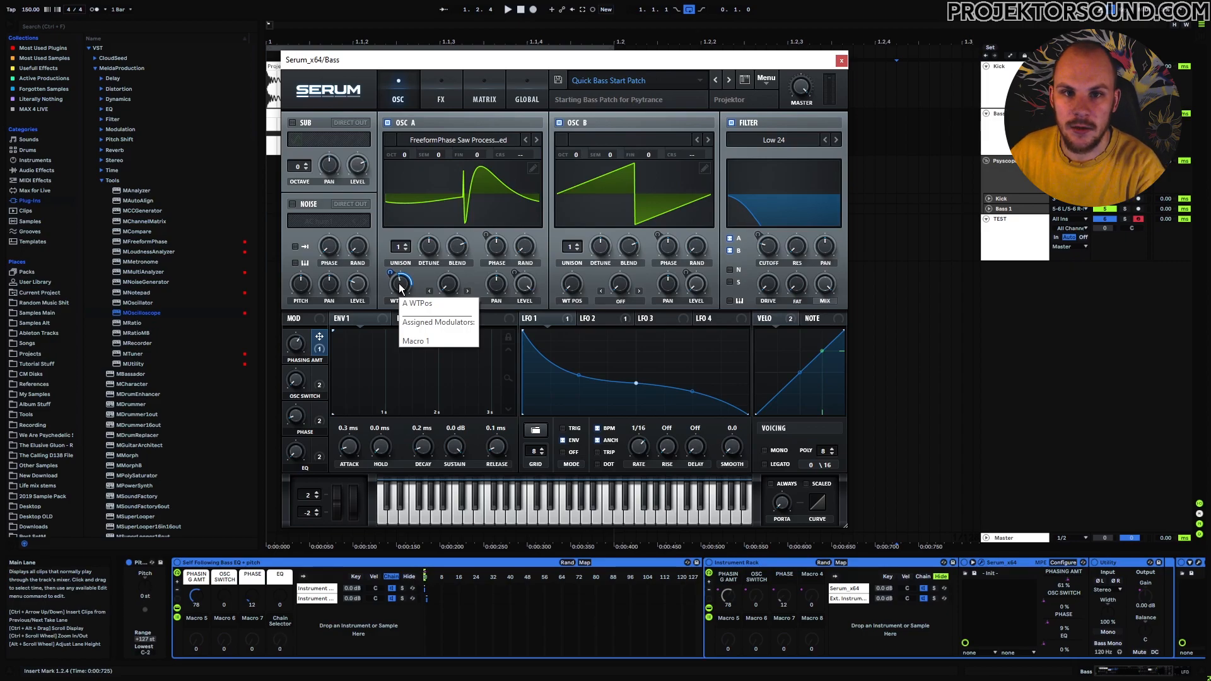
mouse_move(323, 374)
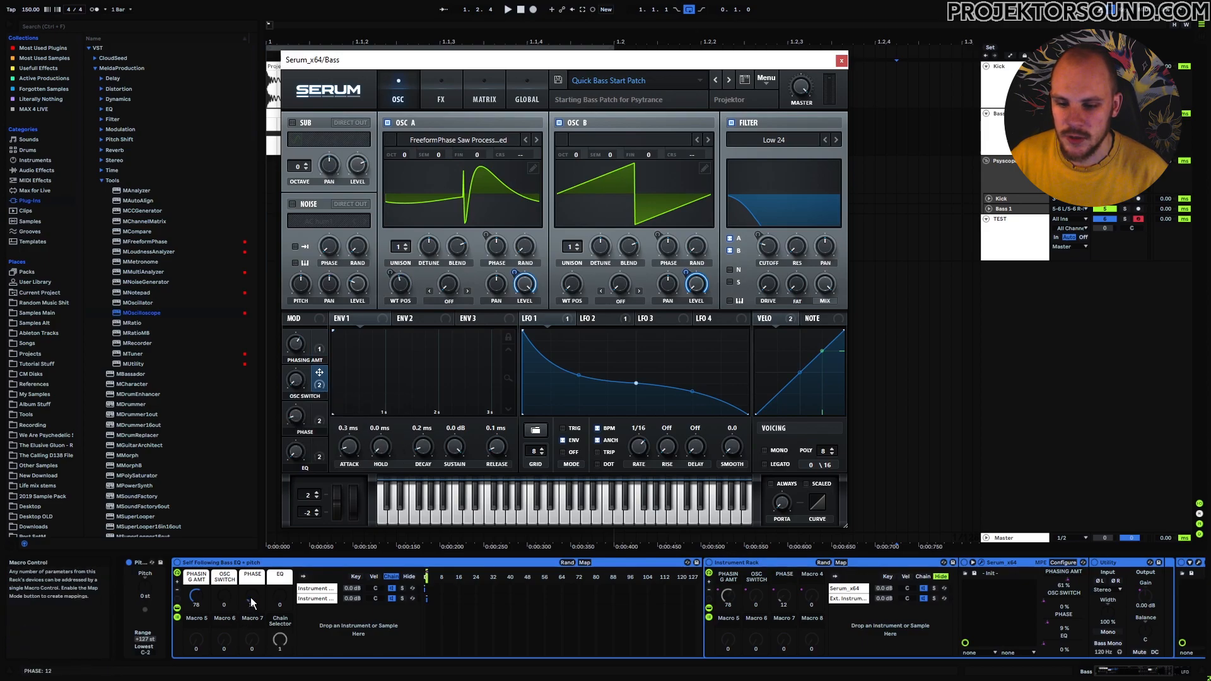
Vary the rack's OSC SWITCH macro between 127, 77 and 0, including during playback, to compare the two Serum oscillators
left_click_drag(225, 603, 226, 602)
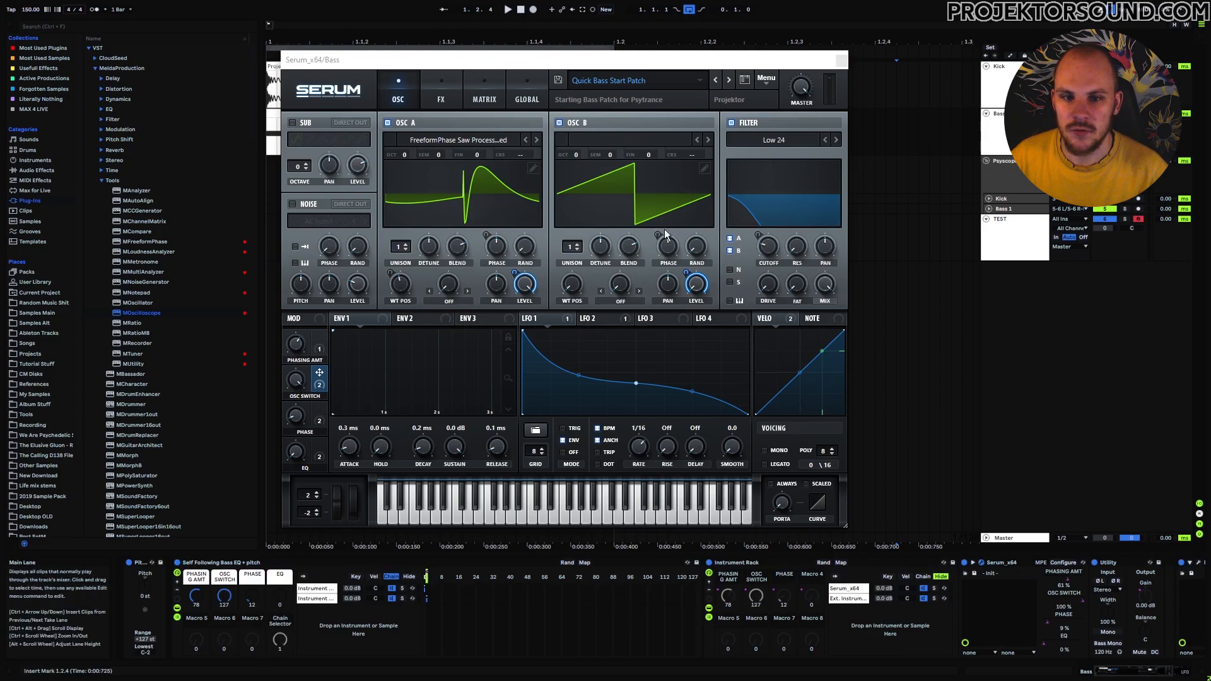
left_click_drag(224, 596, 224, 627)
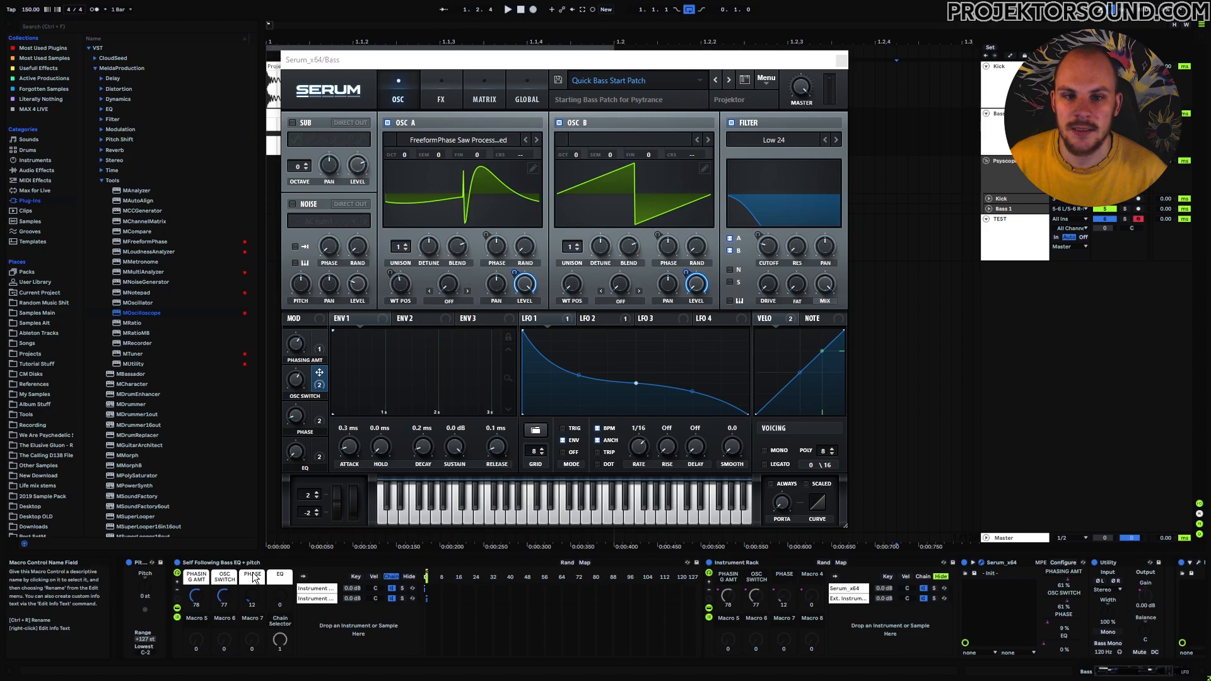
left_click_drag(494, 63, 494, 67)
left_click(273, 115)
key("space")
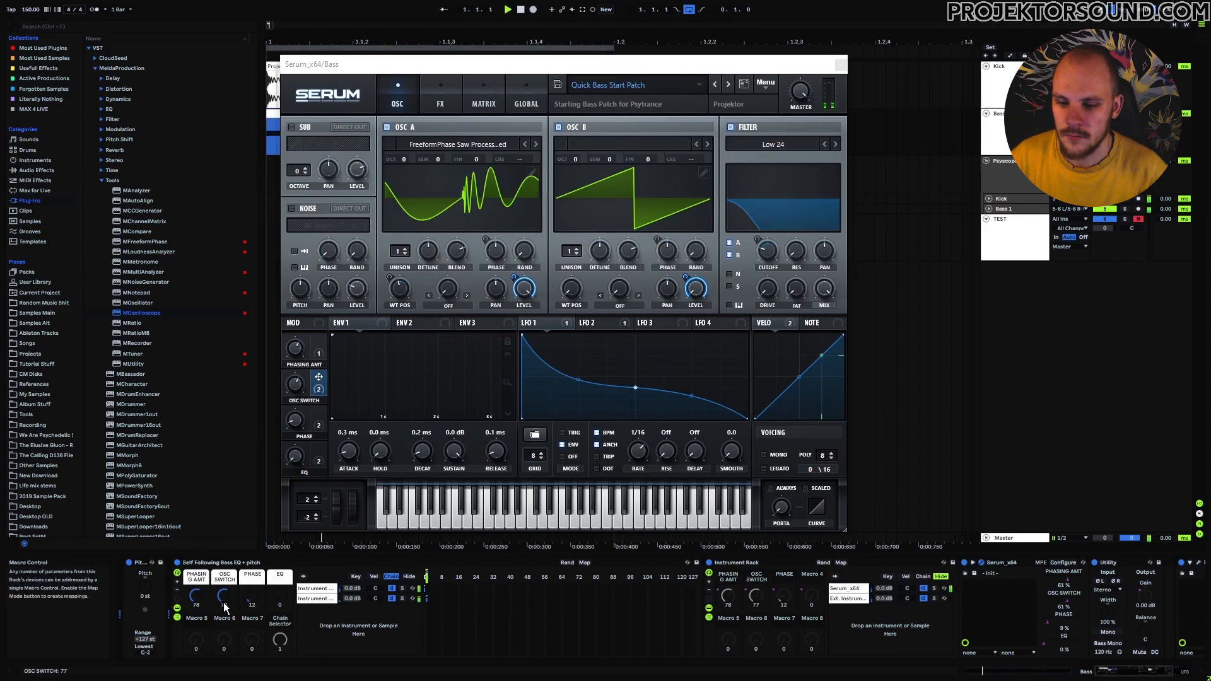
left_click_drag(223, 607, 224, 637)
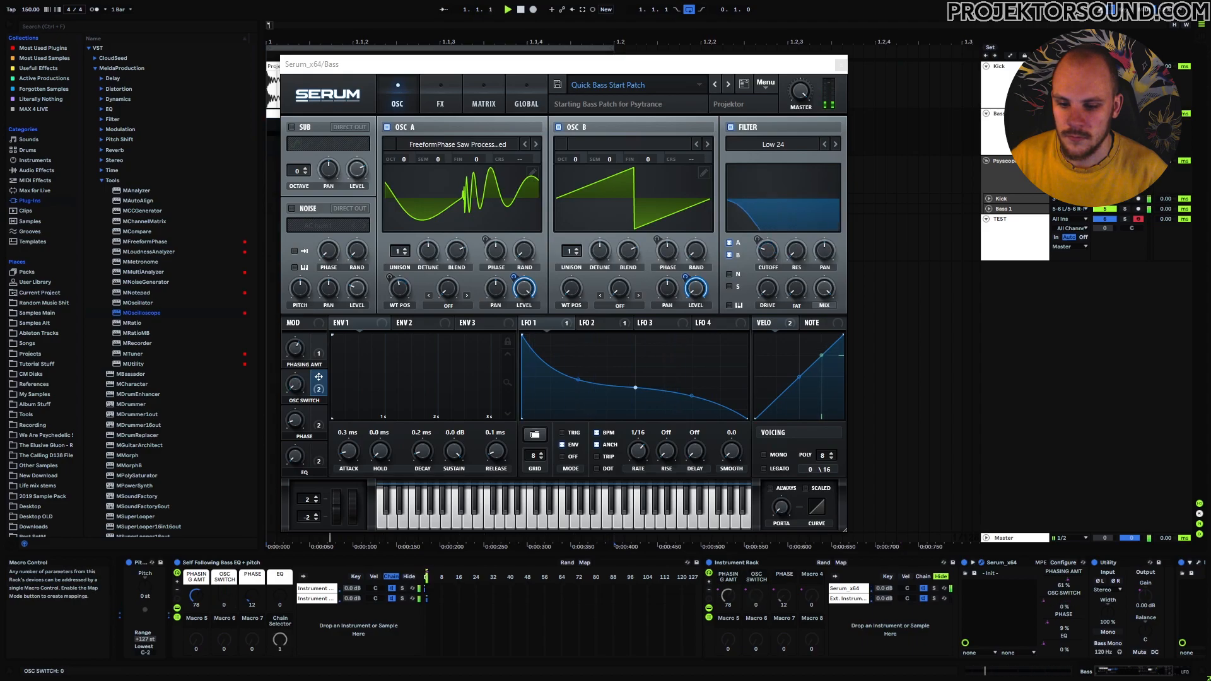
left_click_drag(224, 598, 224, 544)
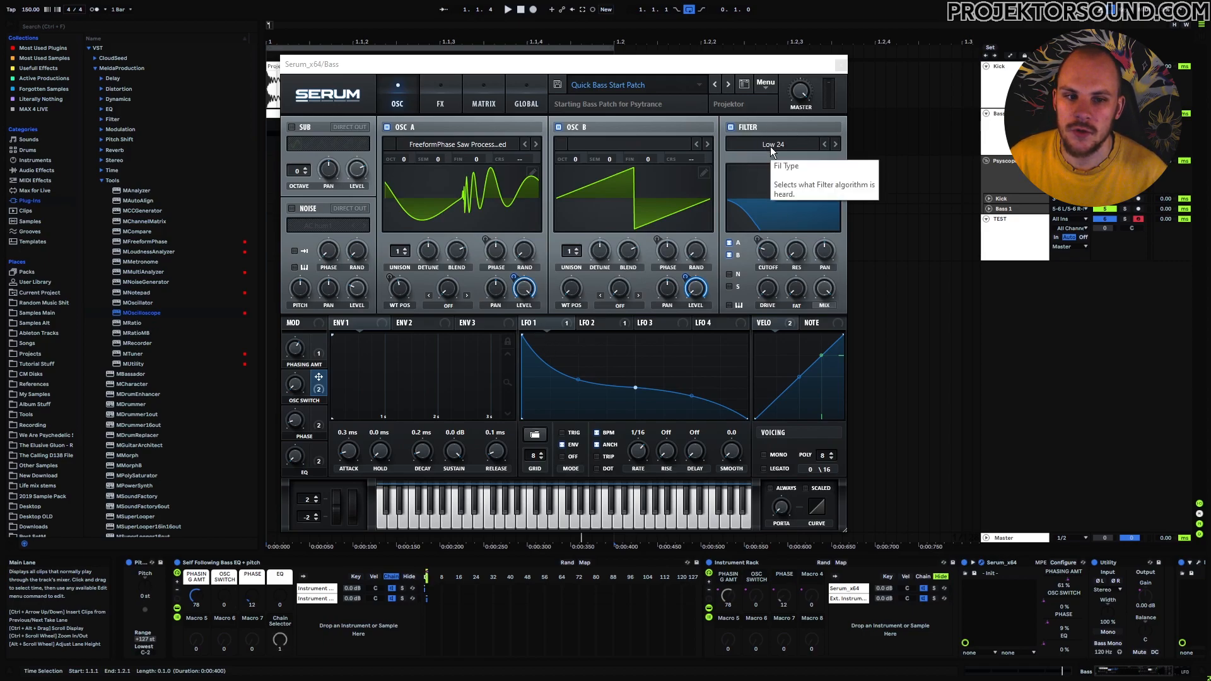
Examine the Low 24 filter in the Bass track's Serum together with its LFO 1, LFO 2 and velocity modulation sources
left_click(824, 144)
left_click(833, 145)
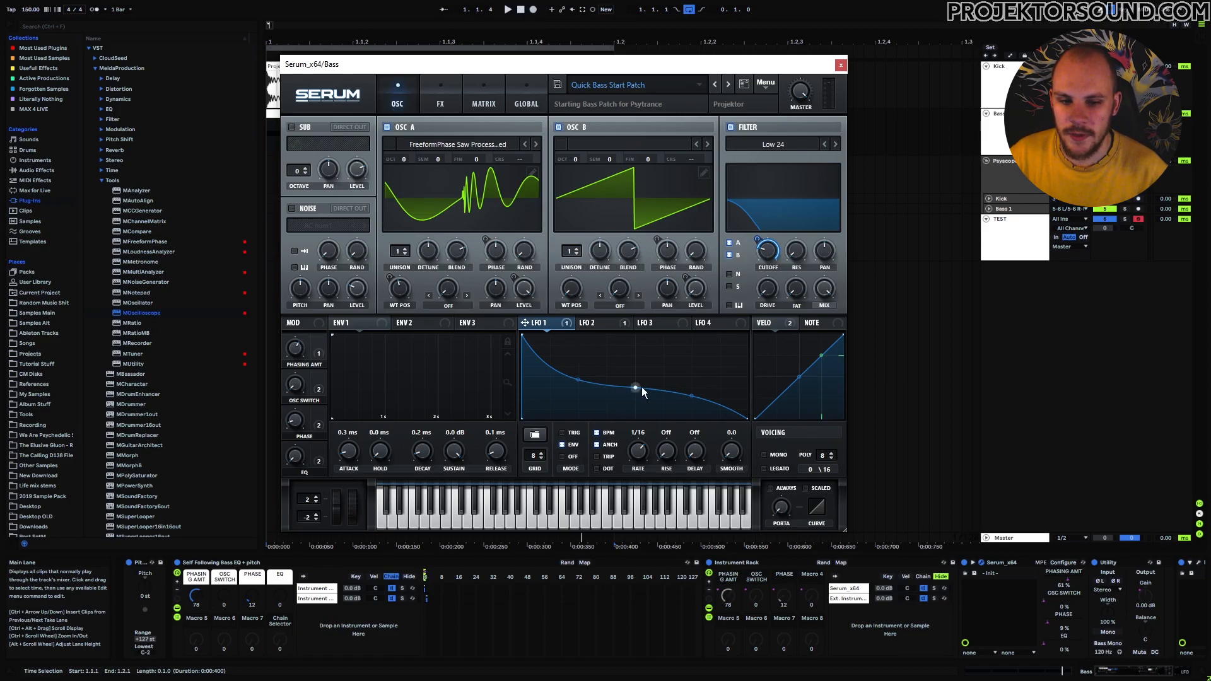
left_click(597, 323)
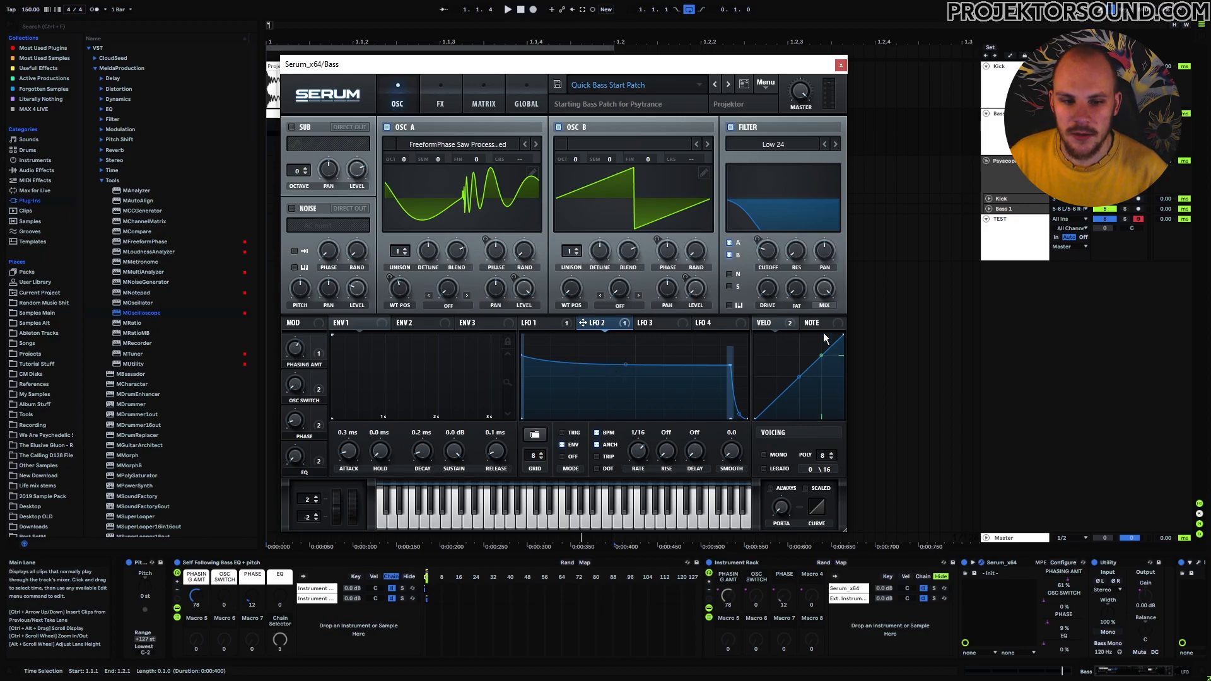
left_click(766, 325)
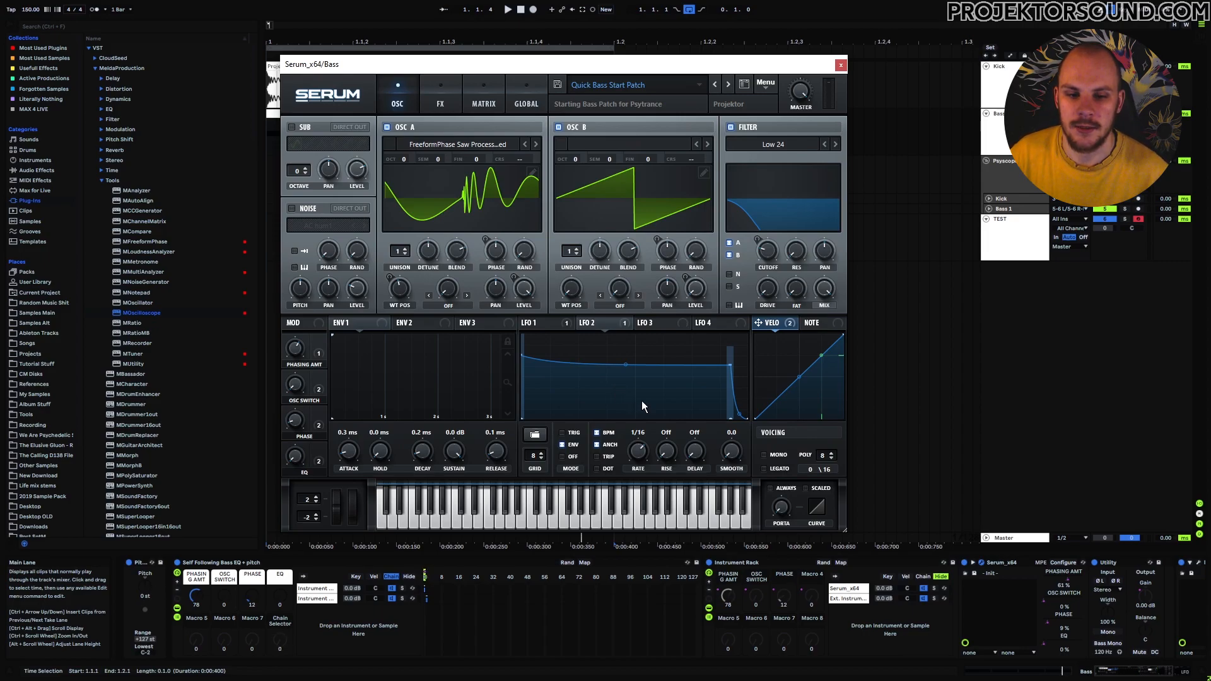
mouse_move(582, 324)
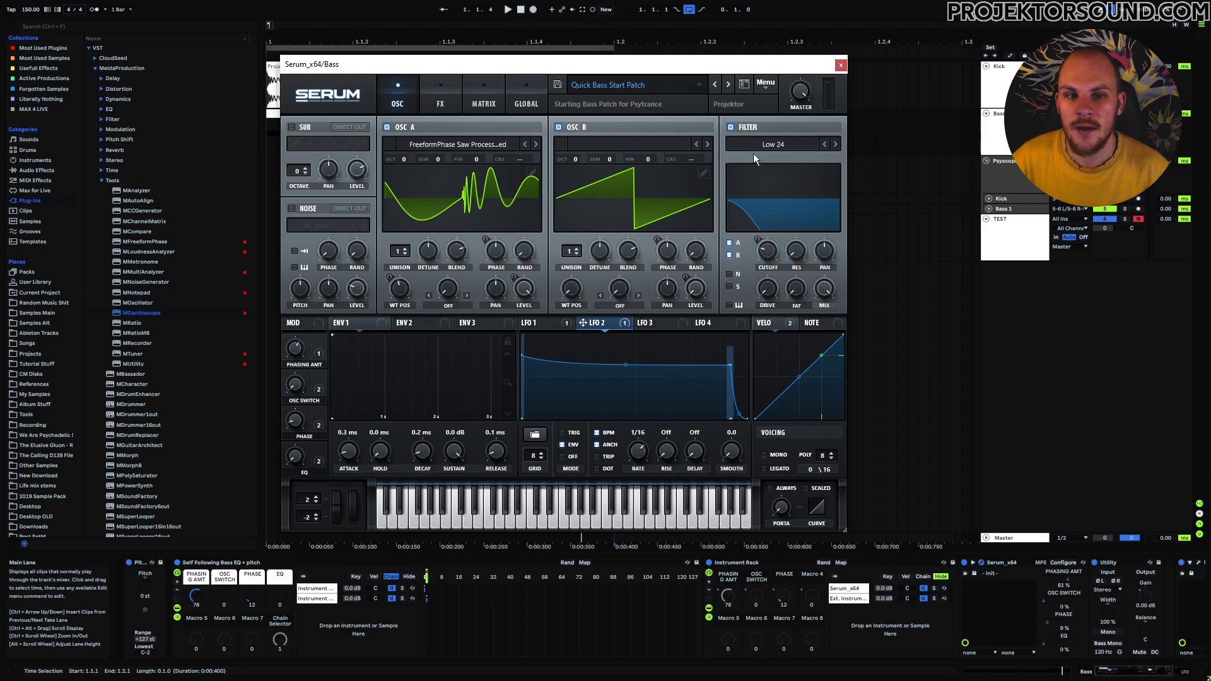
mouse_move(778, 252)
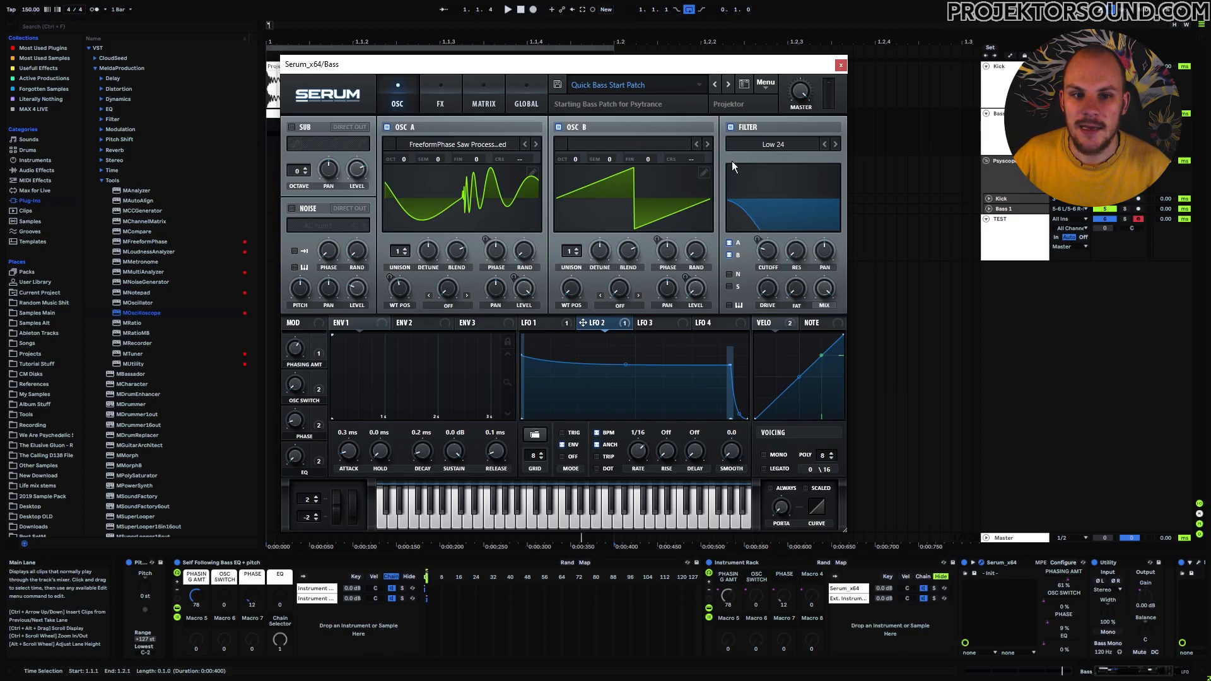
mouse_move(759, 250)
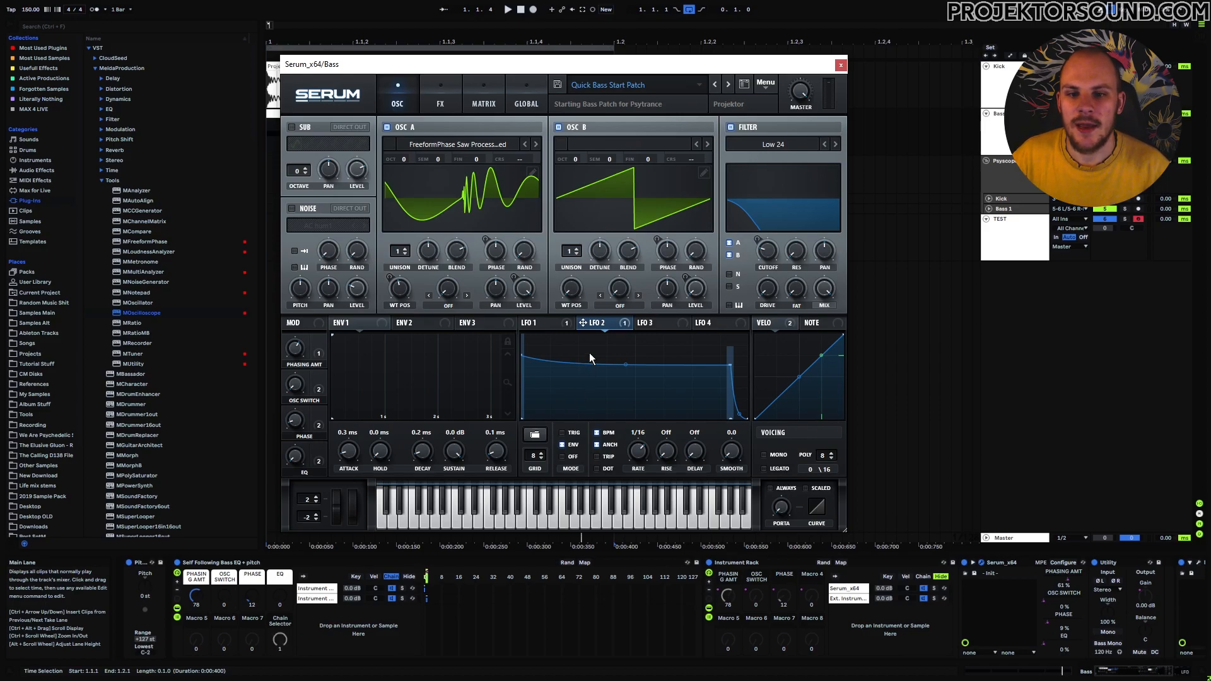
Inspect LFO 2's distortion target, raise the X-Shaper's shaper A curve to a straight diagonal, flatten it again and close the shape editor
mouse_move(603, 327)
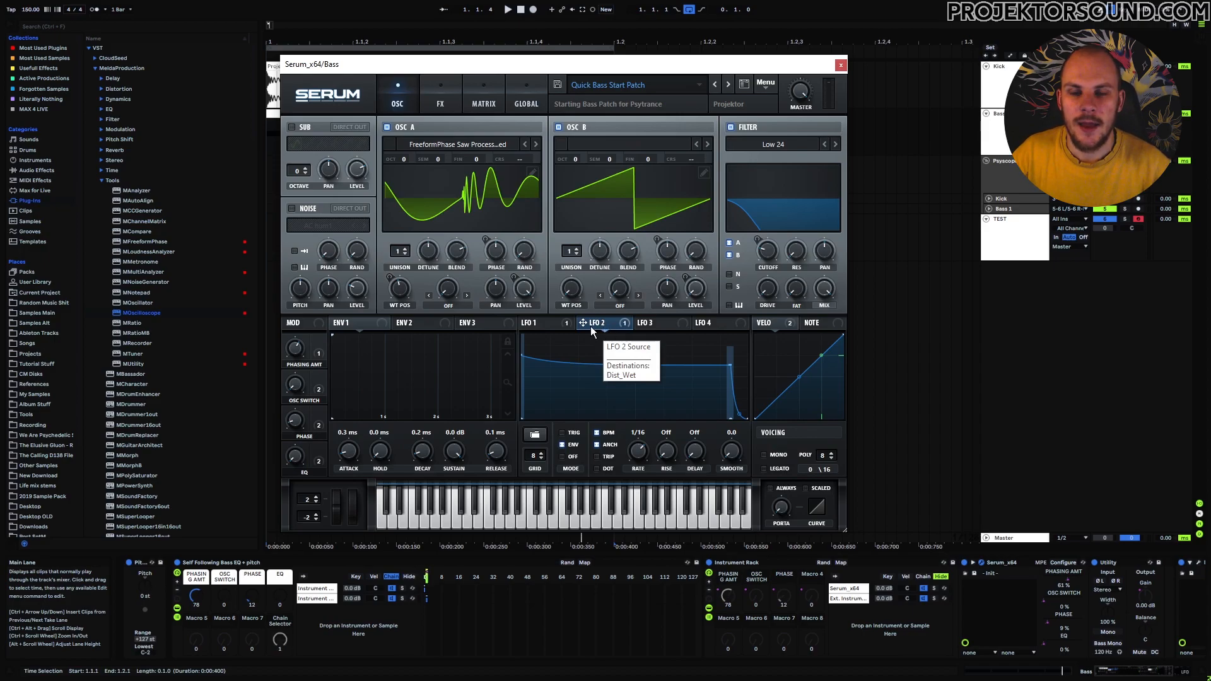
left_click(441, 105)
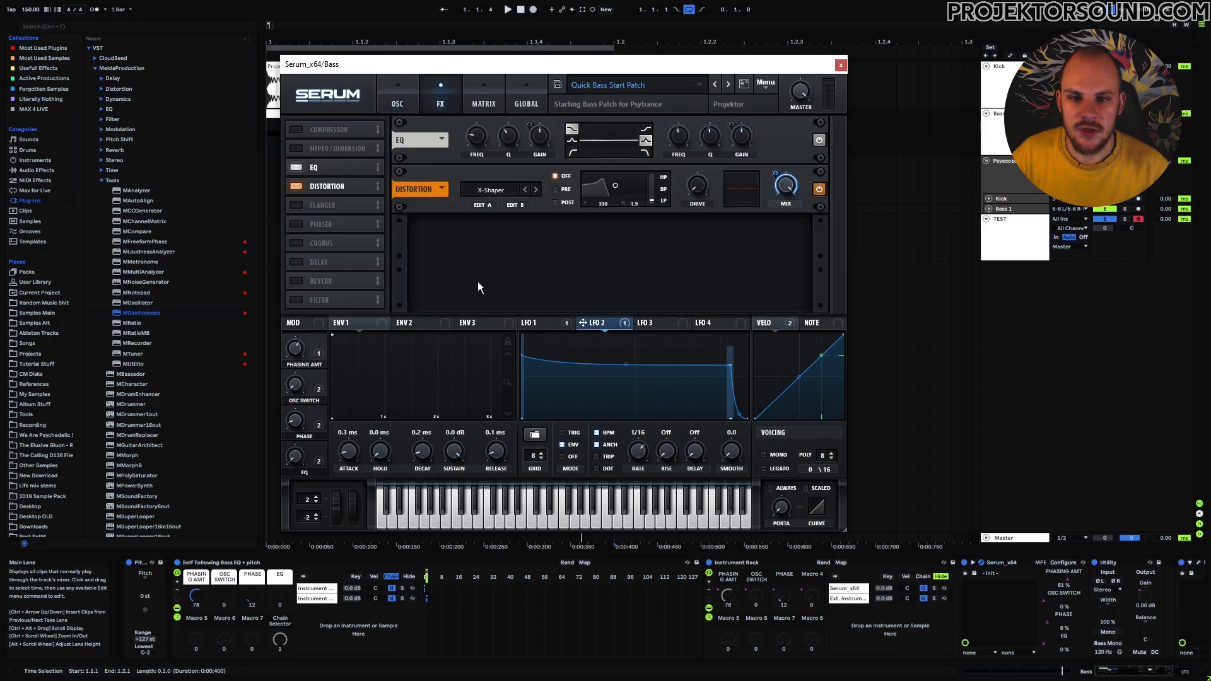
left_click(487, 206)
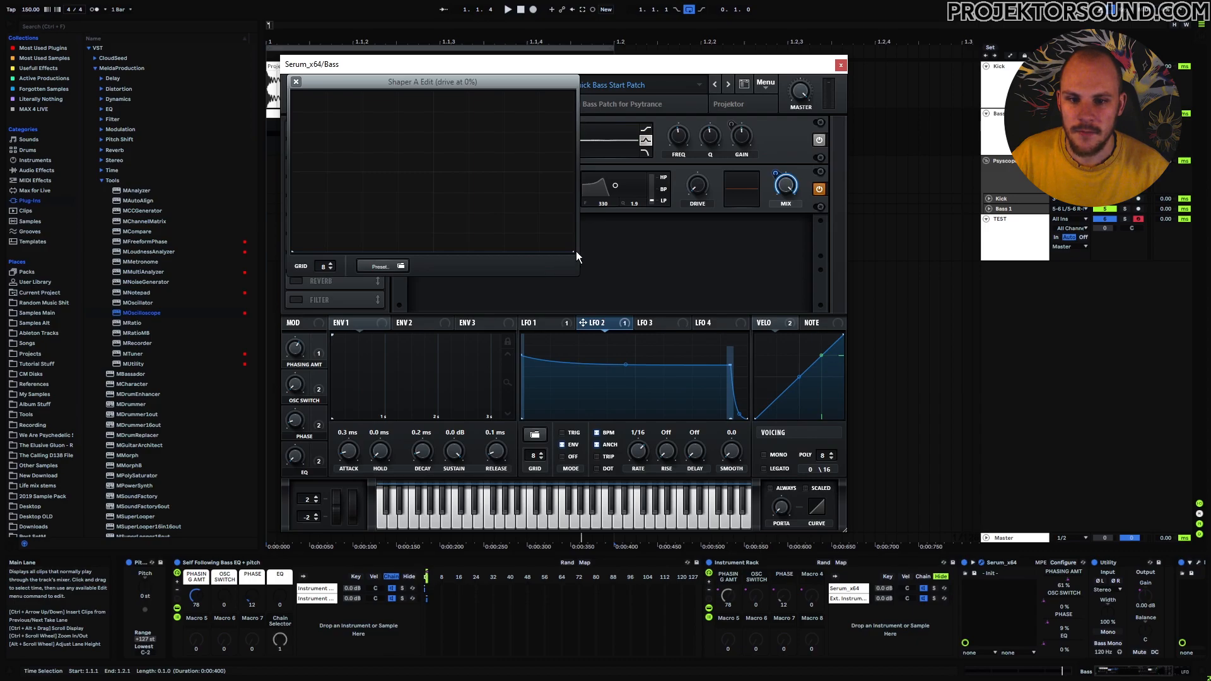
left_click_drag(572, 249, 575, 106)
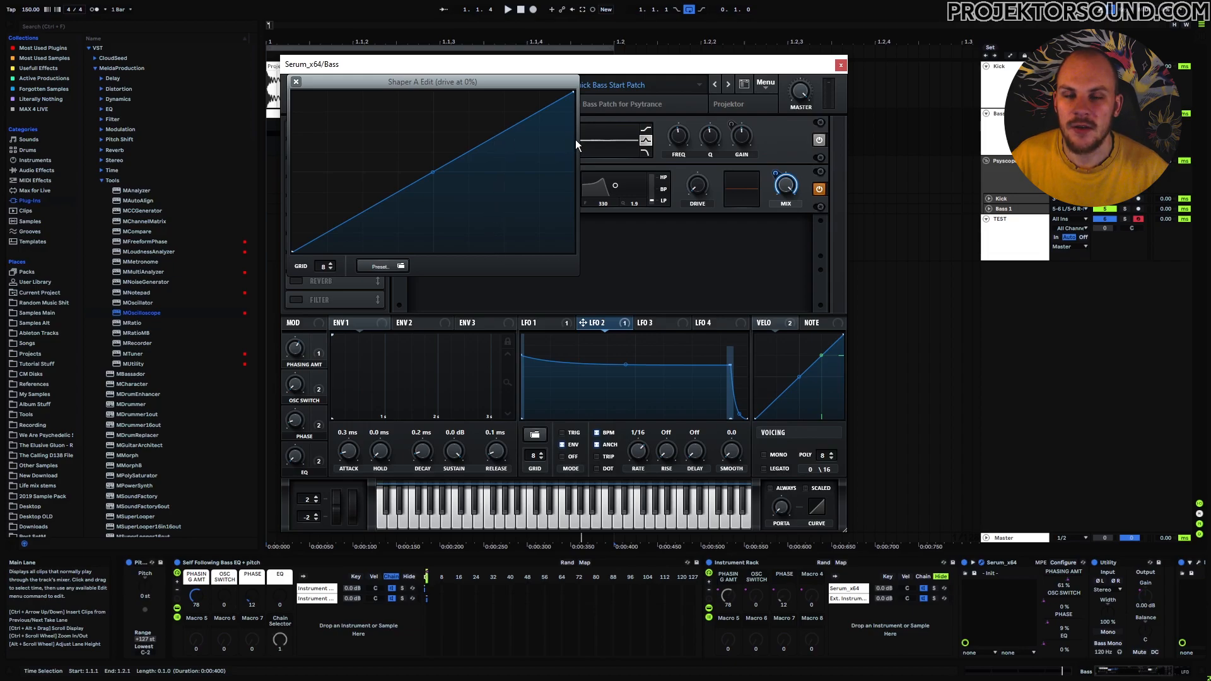
left_click_drag(573, 92, 603, 270)
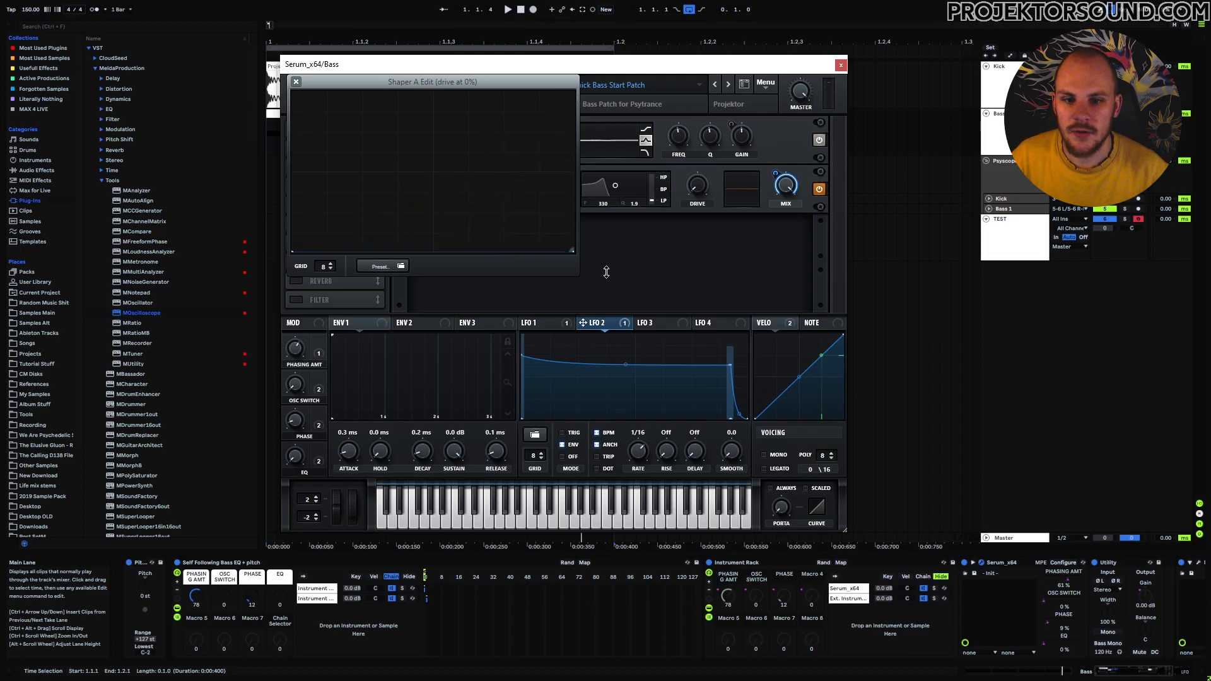
left_click(296, 82)
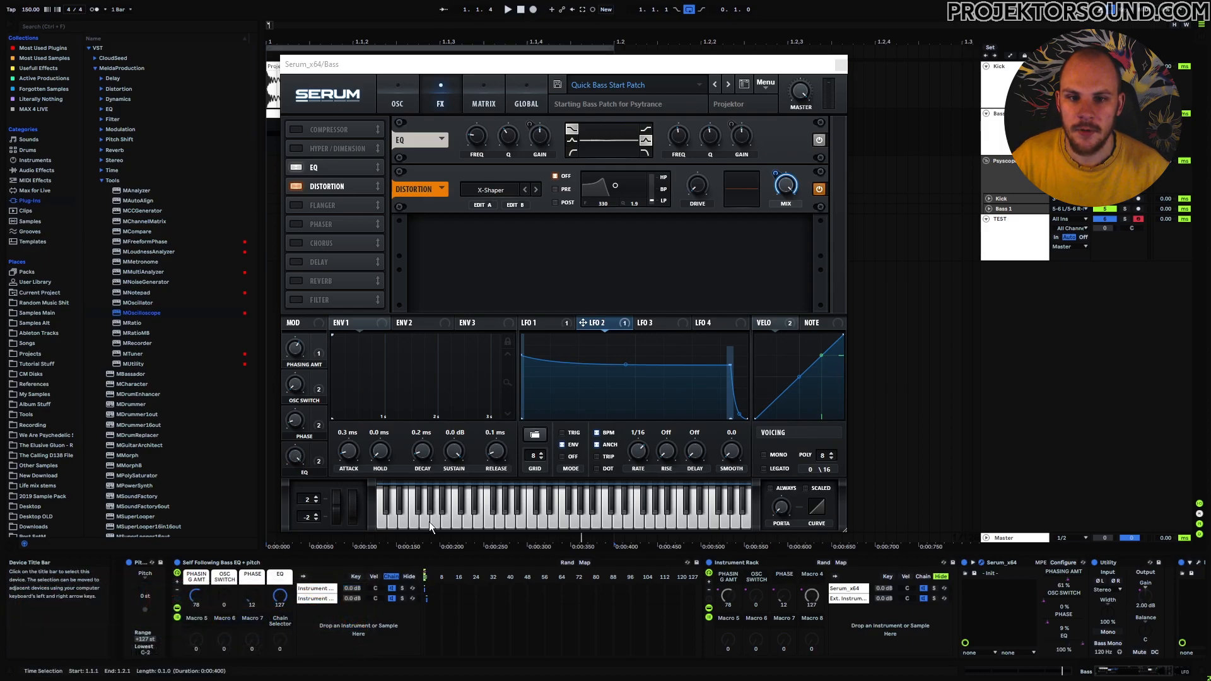
Play the bass while varying the rack's EQ macro between 127 and 0 to compare the sound
key("space")
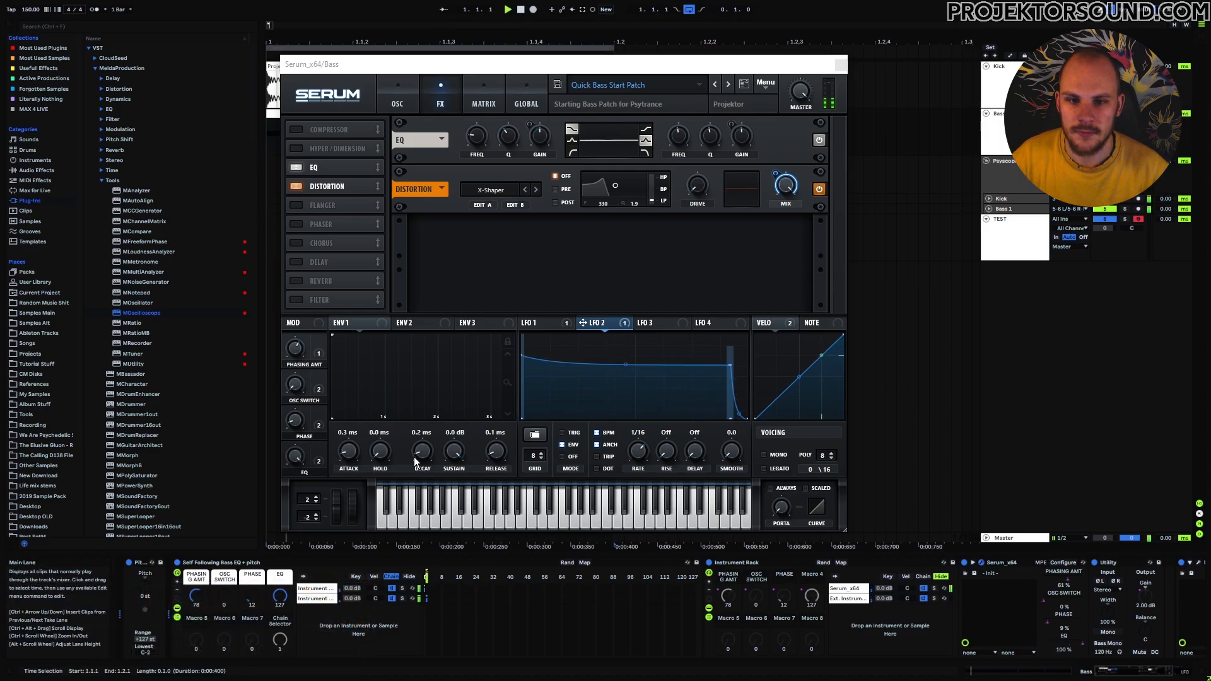
left_click_drag(279, 596, 280, 537)
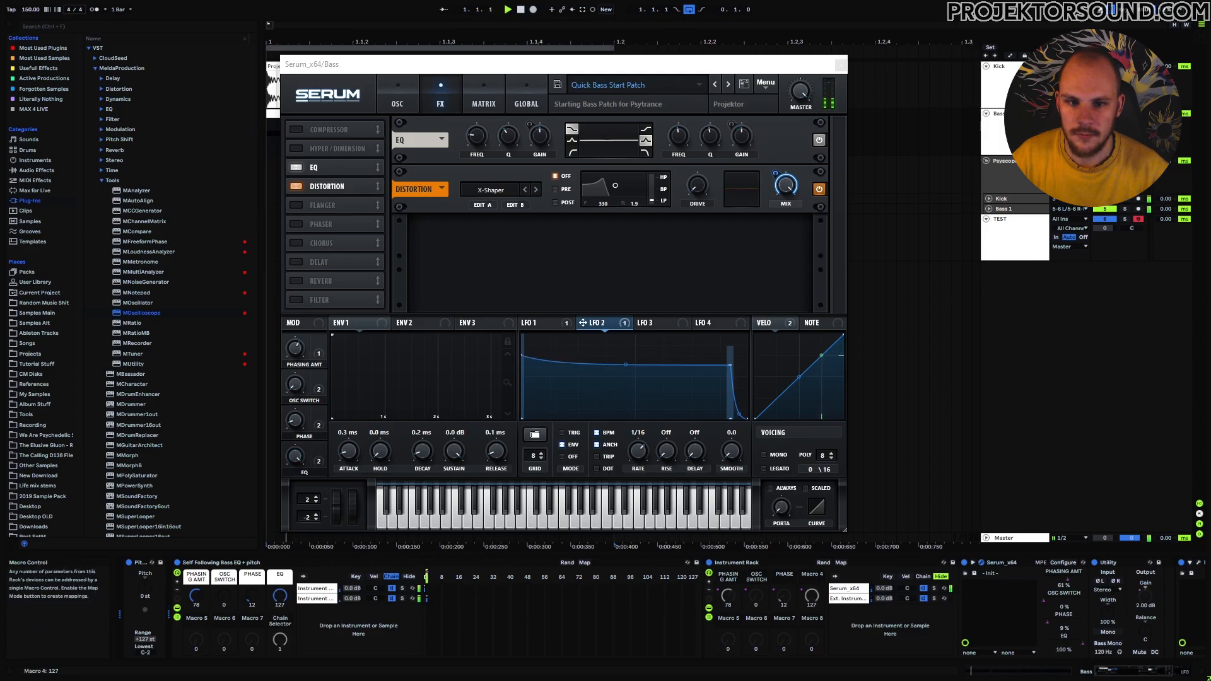
key("space")
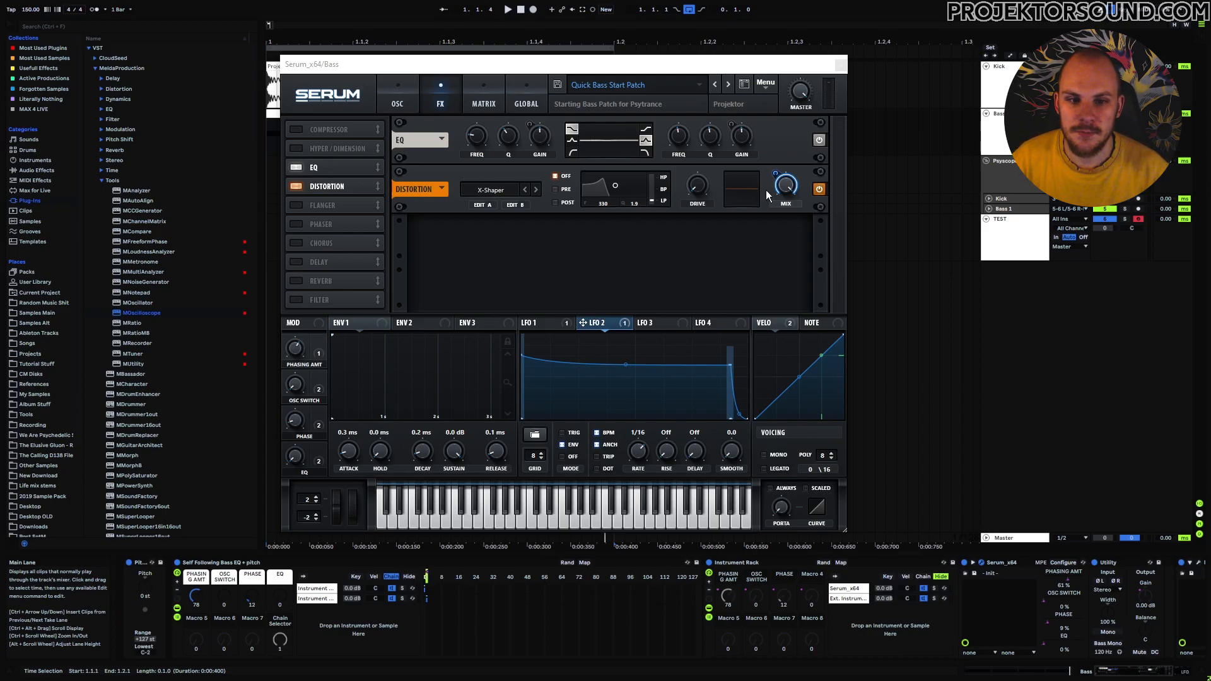
Check the PHASE macro's assignments on Serum's oscillator page and raise the rack's PHASE macro to 48 during playback
left_click(397, 104)
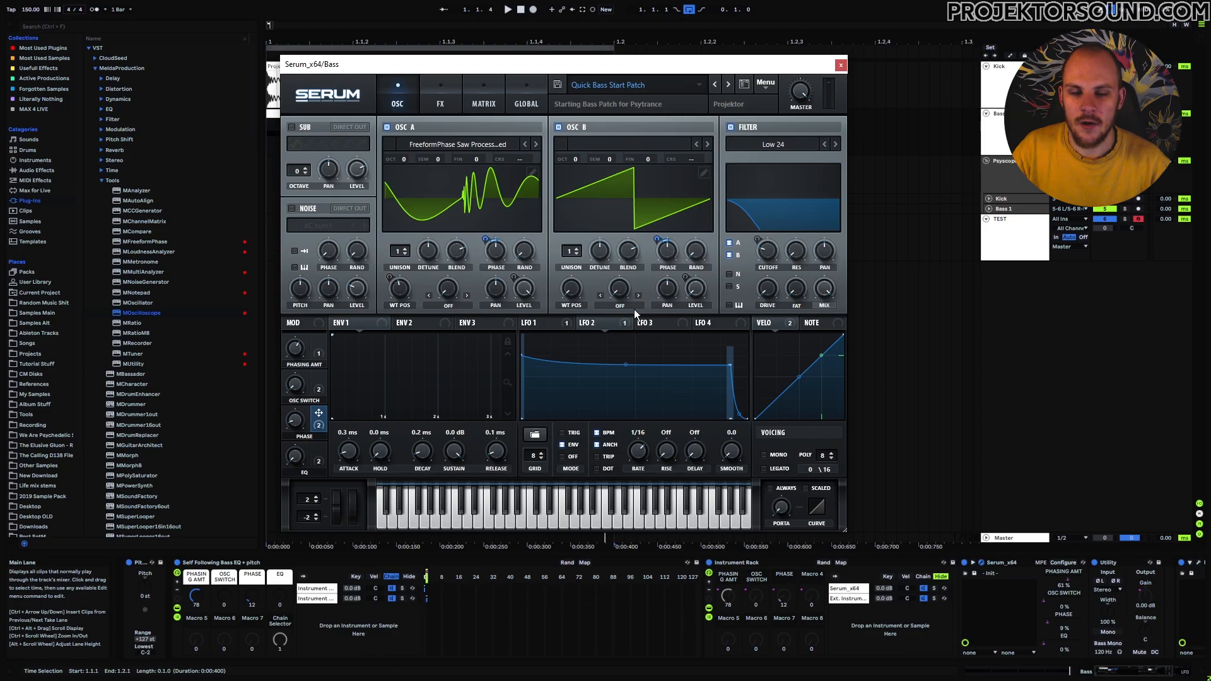
mouse_move(619, 325)
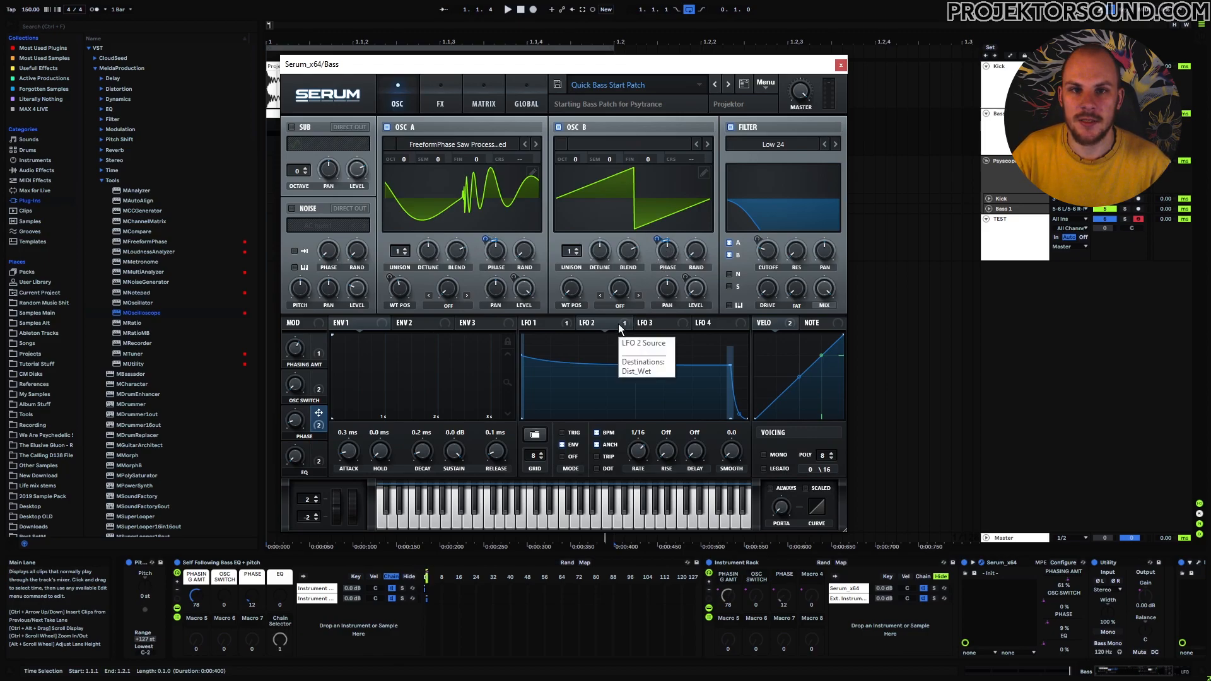
key("space")
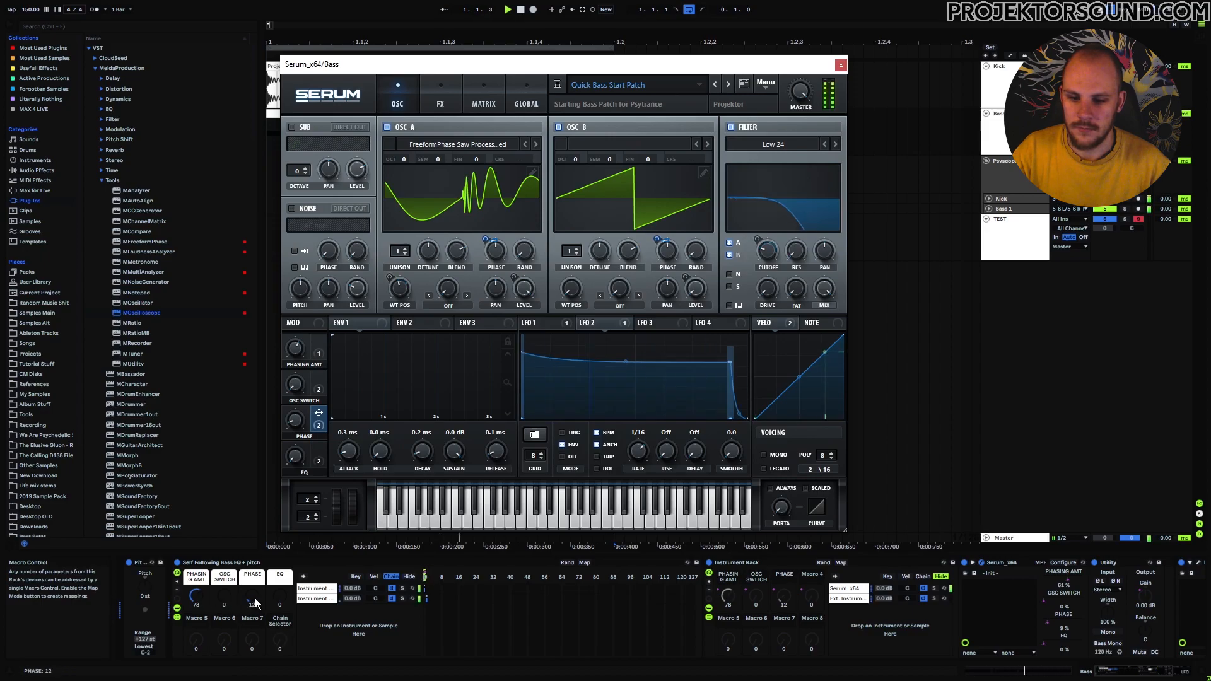
mouse_move(256, 604)
left_mouse_down()
mouse_move(255, 562)
mouse_move(255, 592)
left_mouse_up()
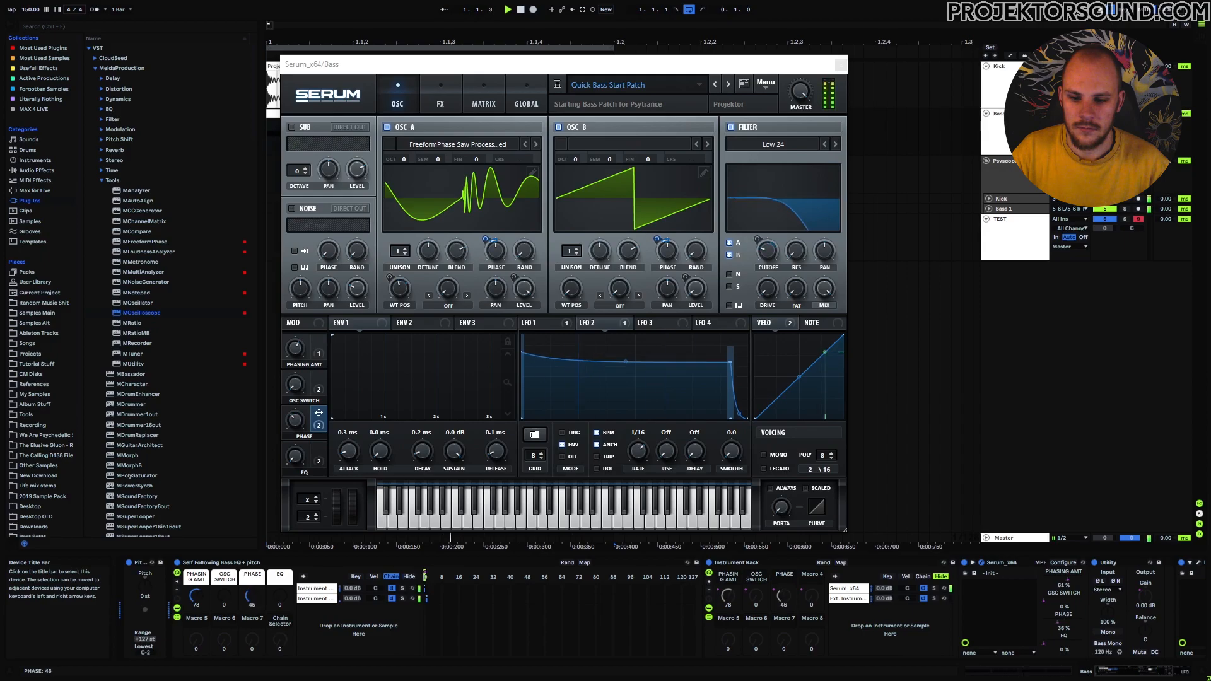
key("space")
Bring up the Psyscope waveform display and set the Bass rack's PHASE macro to 31 while watching kick and bass during playback
left_click(1000, 180)
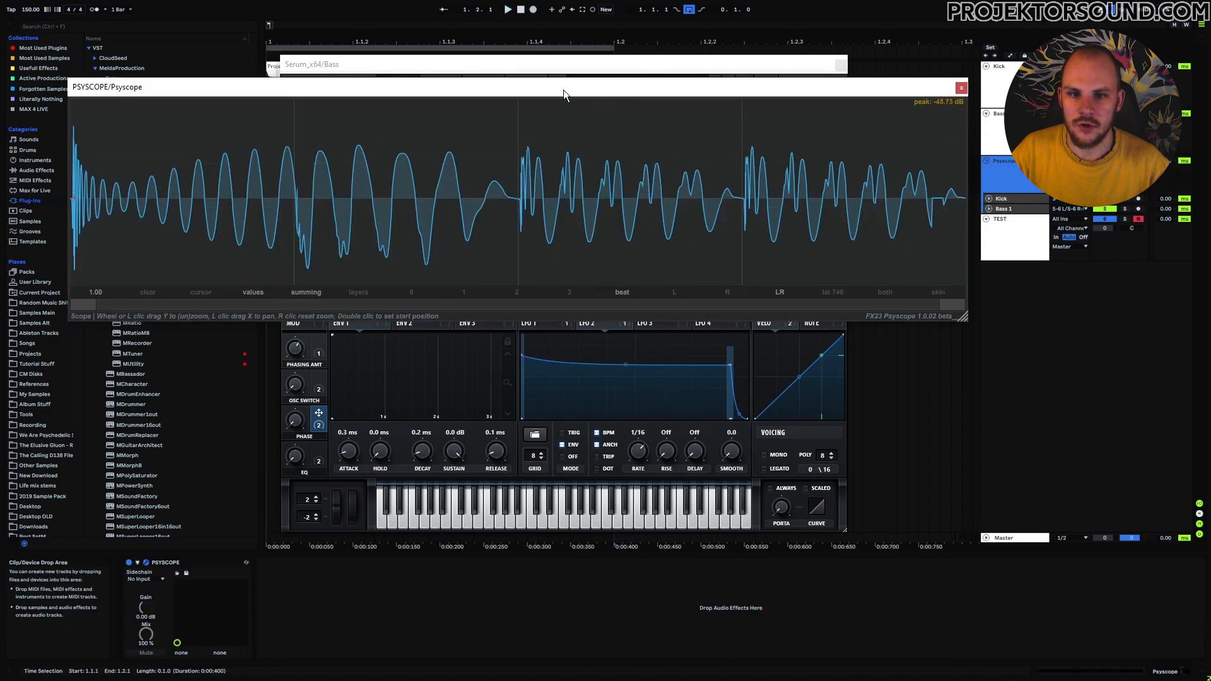
left_click_drag(562, 90, 594, 204)
left_click(525, 60)
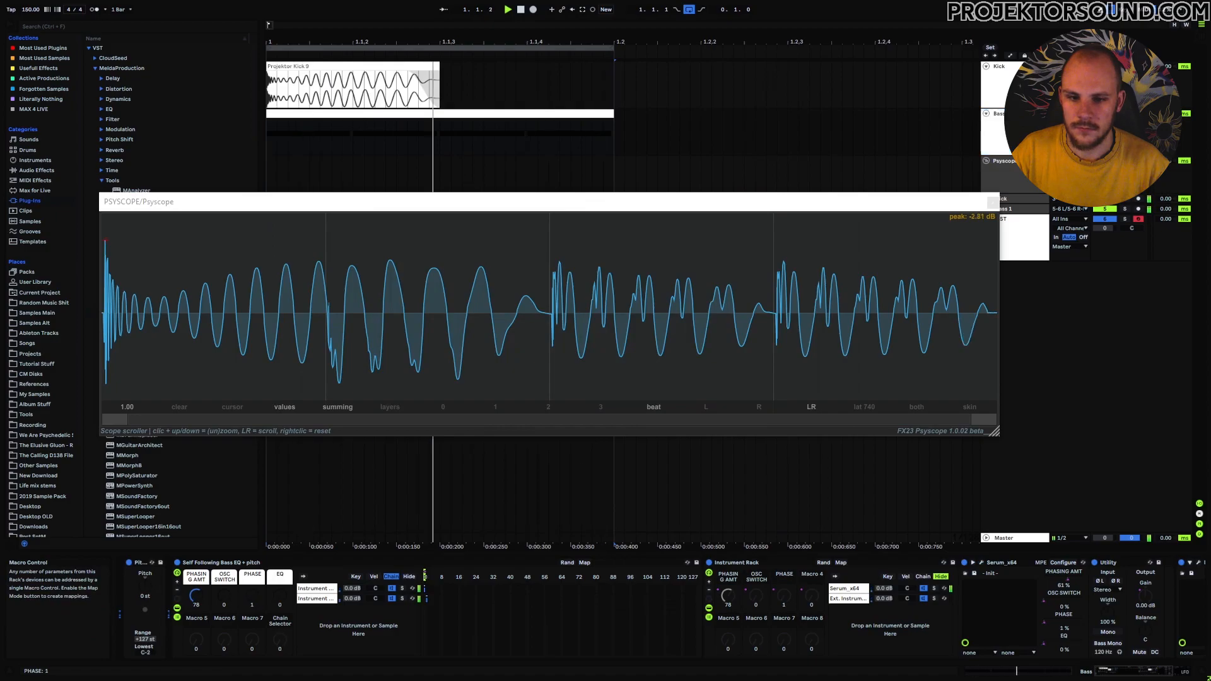
mouse_move(252, 595)
left_mouse_down()
mouse_move(252, 545)
mouse_move(251, 625)
mouse_move(252, 606)
left_mouse_up()
key("space")
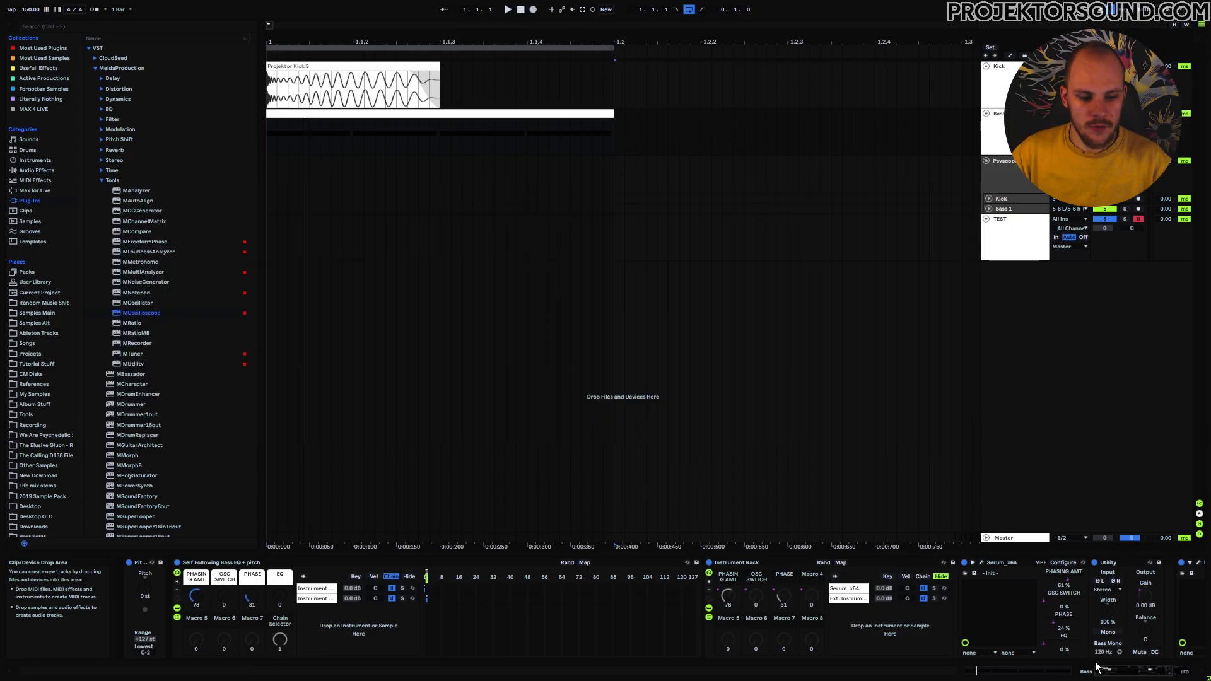
Examine the Utility device after Serum and the outer rack's EQ macro in the Bass track's device chain
left_click_drag(1120, 672, 1139, 671)
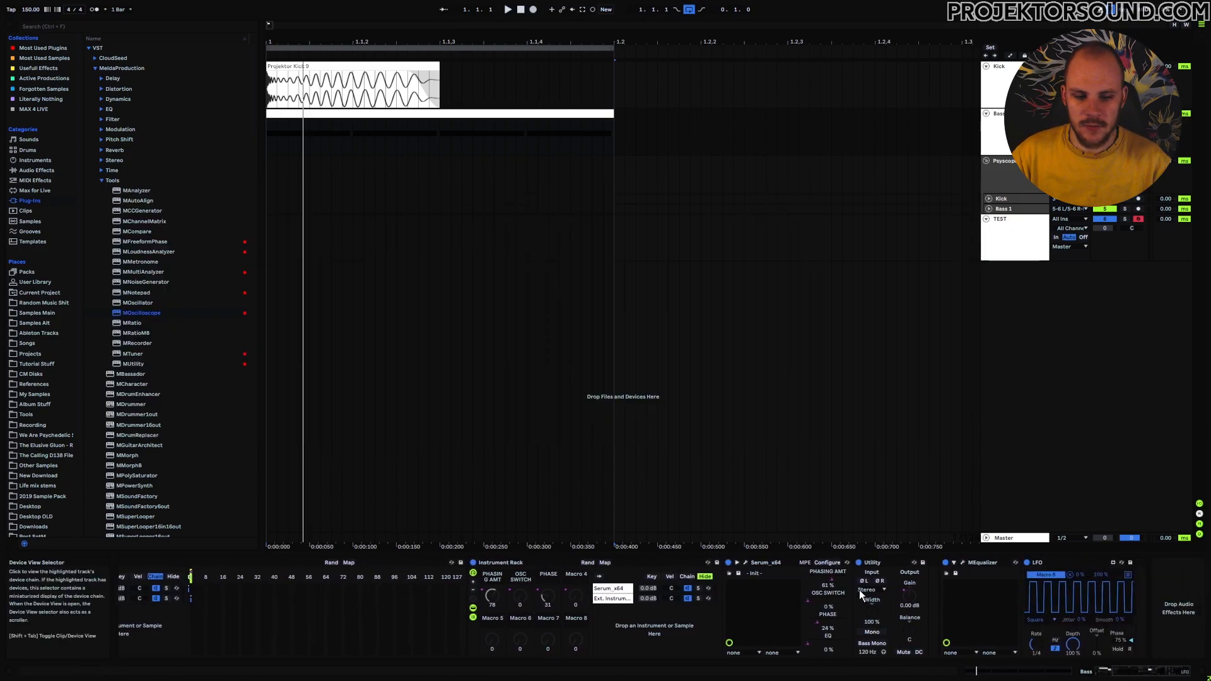
left_click(876, 562)
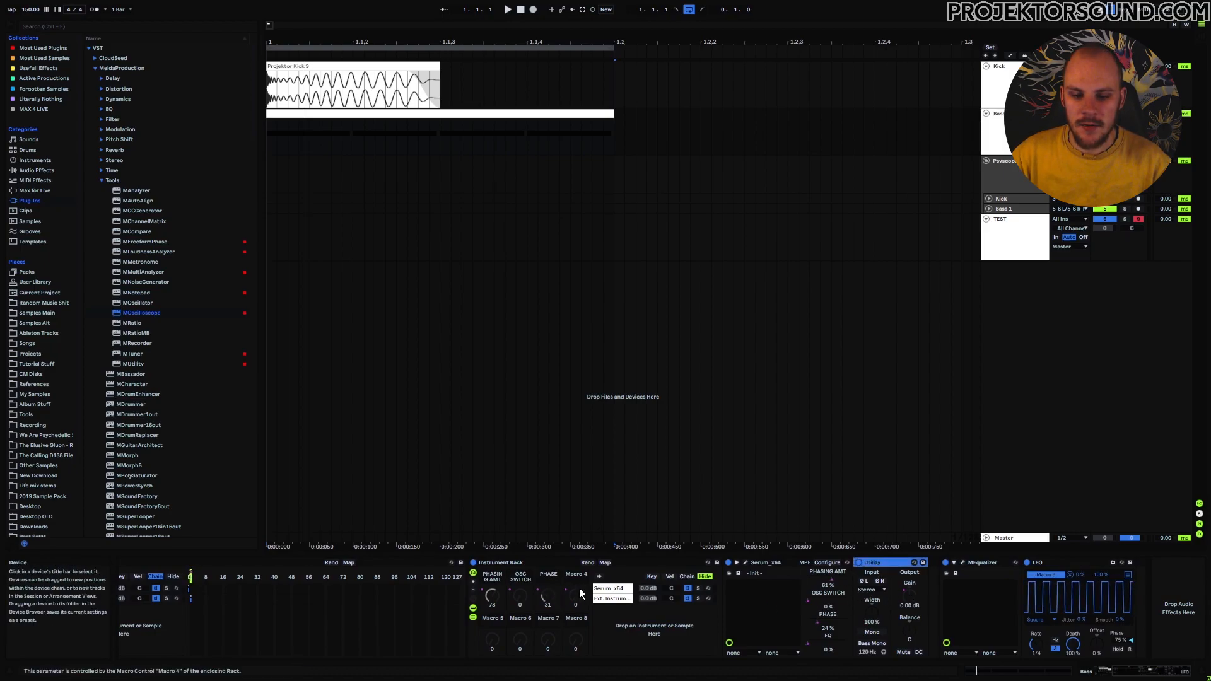
left_click_drag(1139, 671, 1130, 672)
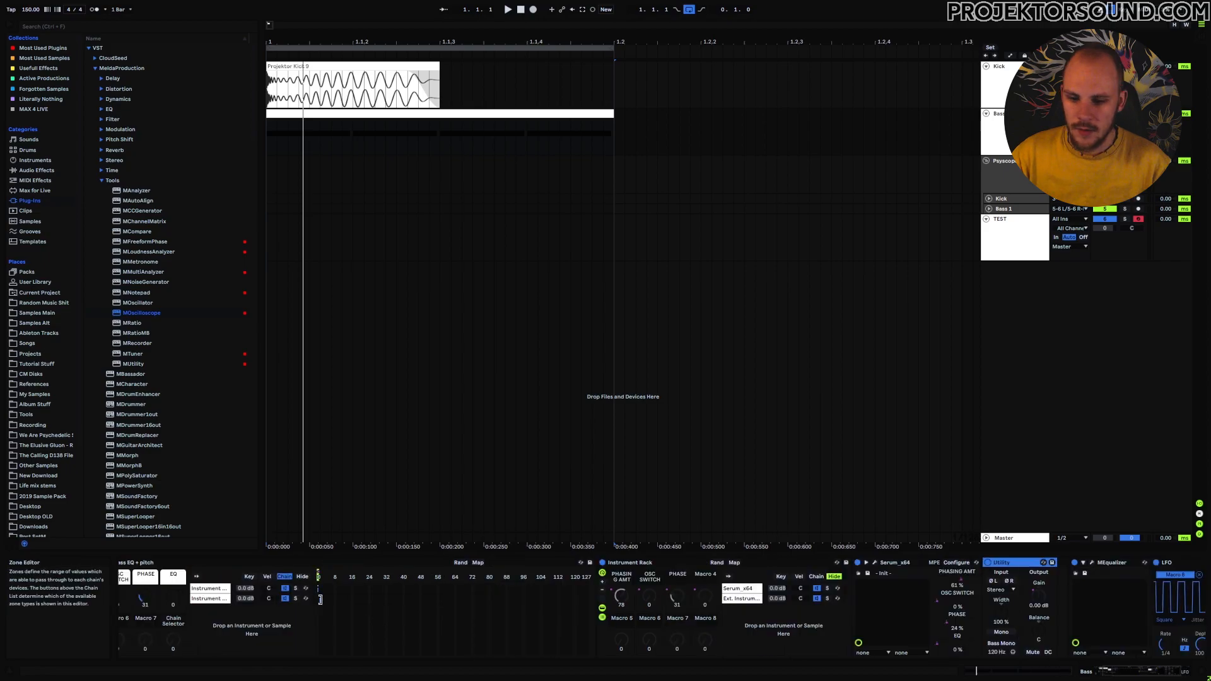
left_click(176, 598)
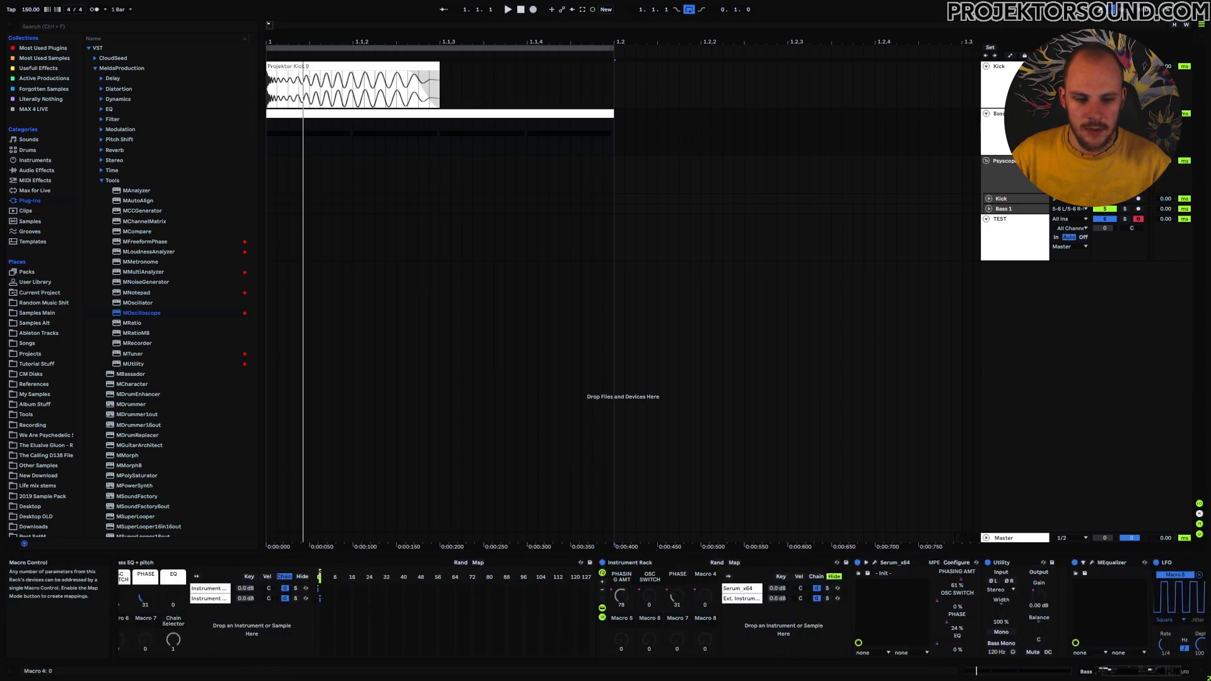
mouse_move(177, 598)
left_mouse_down()
mouse_move(177, 555)
mouse_move(177, 597)
left_mouse_up()
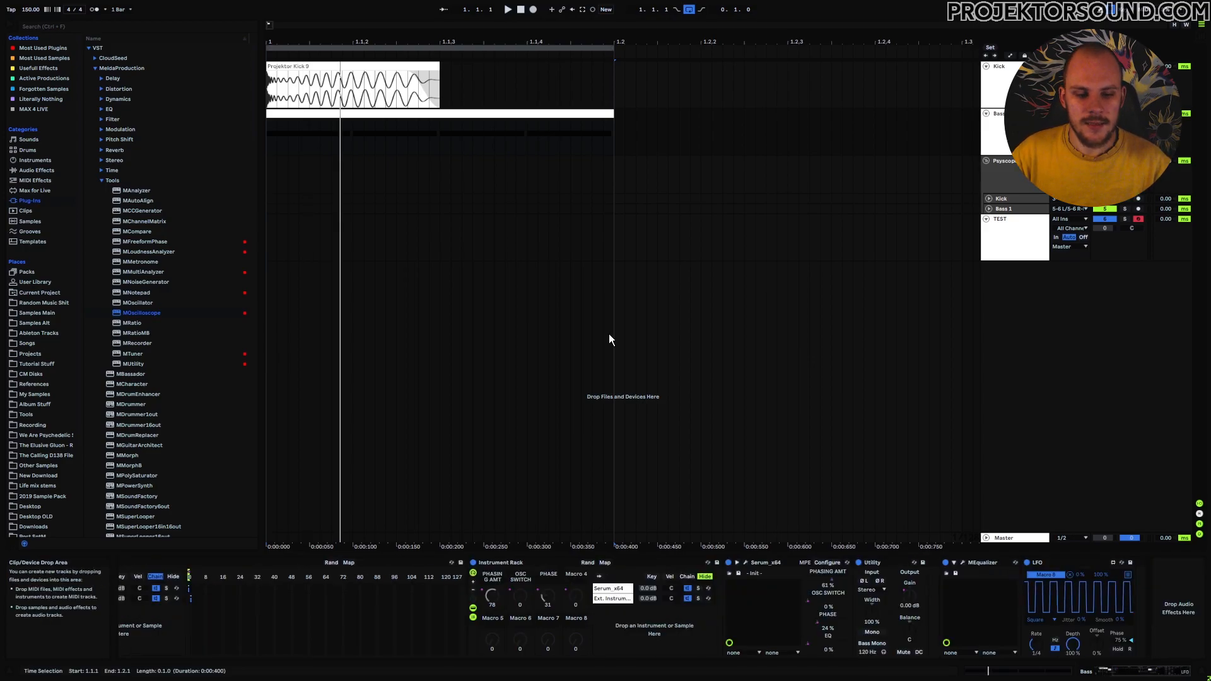
Open the Bass track's MEqualizer and the Psyscope track's PSYSCOPE display, moving the equalizer window clear of the device view
left_click(963, 564)
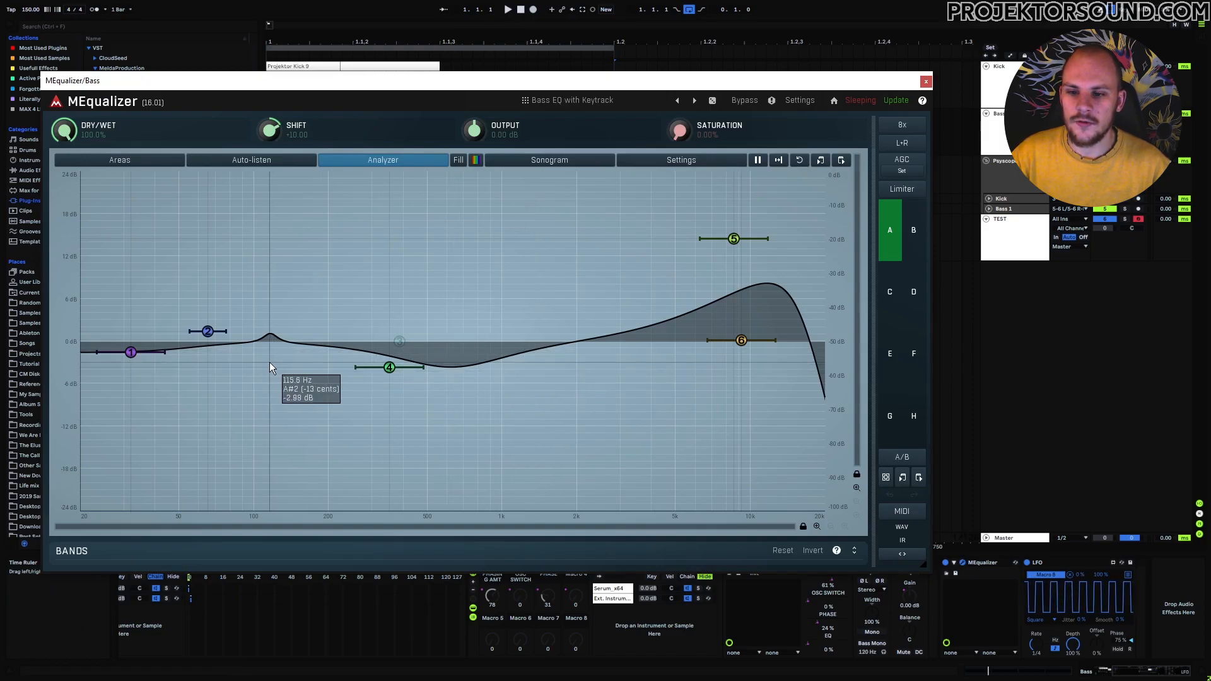
left_click(1004, 167)
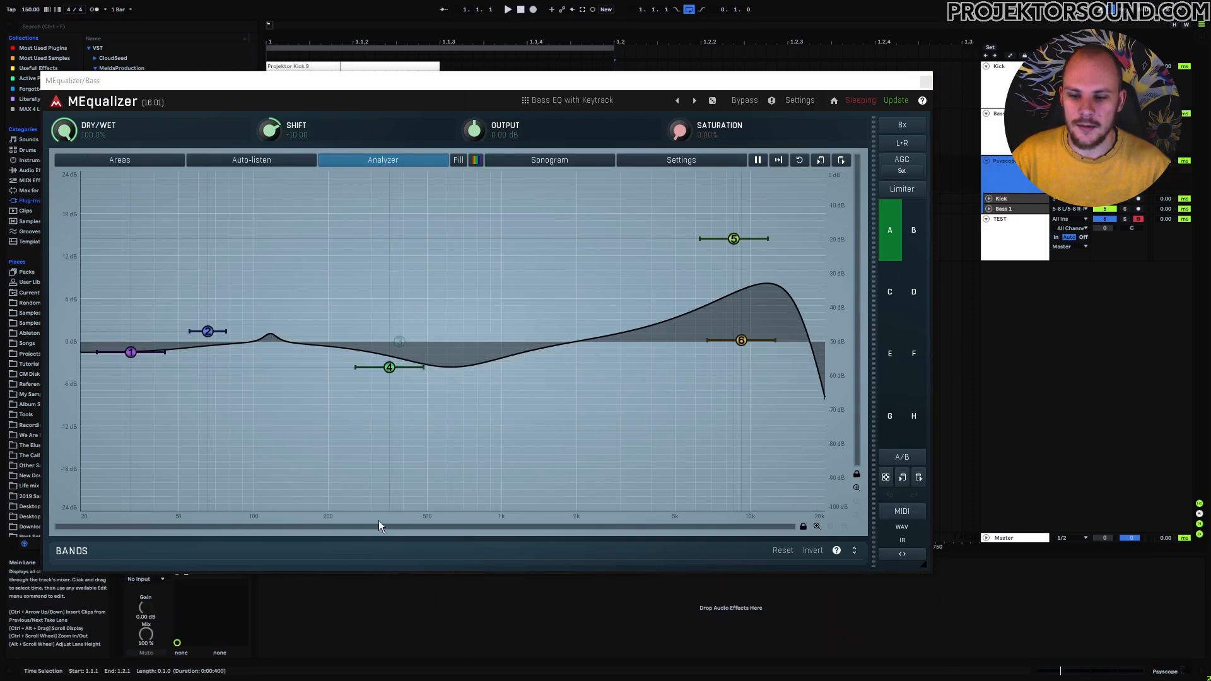
left_click_drag(373, 81, 420, 24)
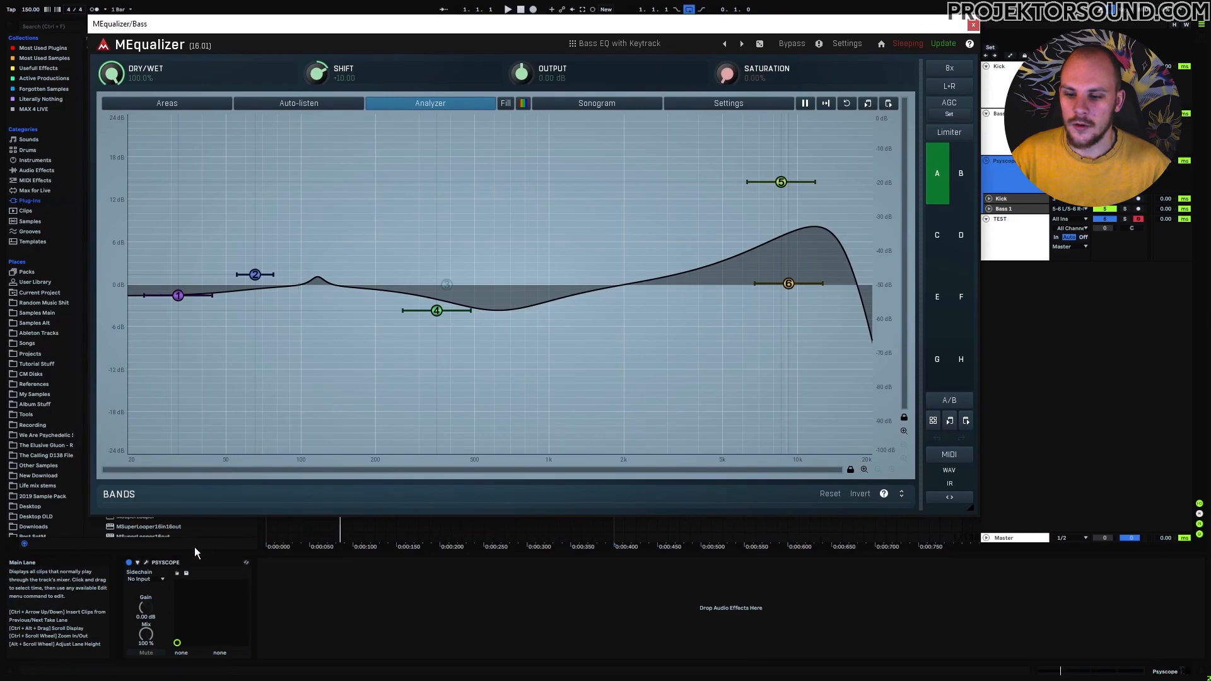
left_click(147, 562)
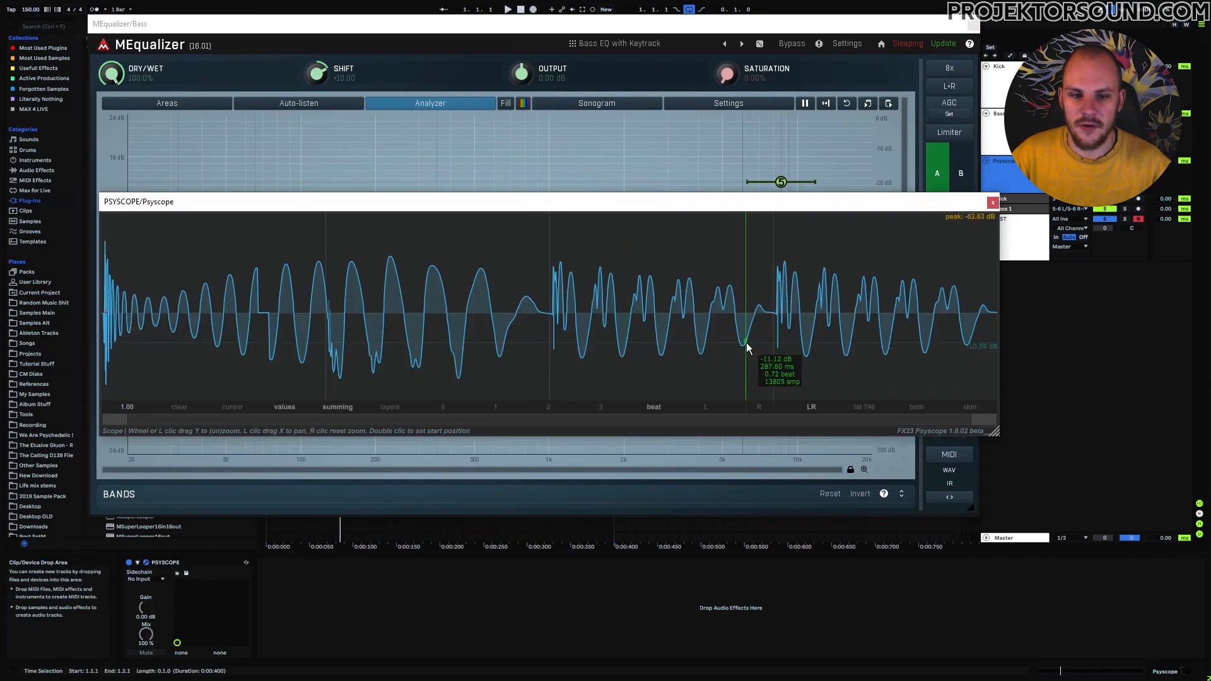
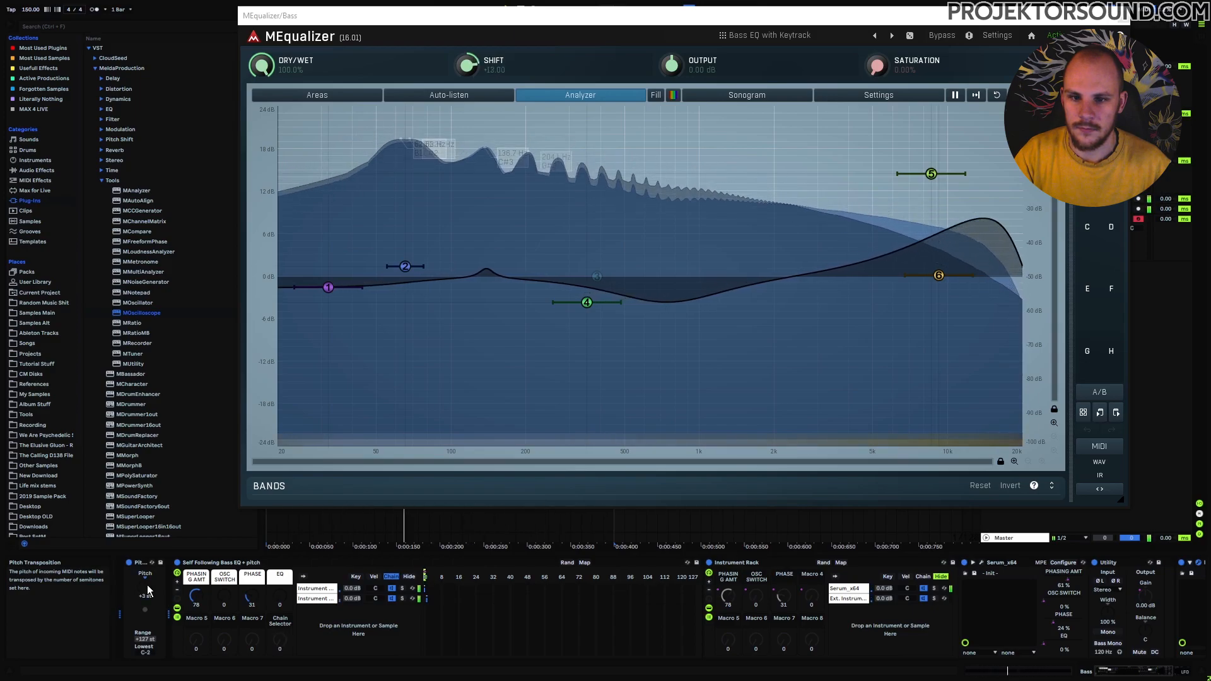
Set the Bass track's Pitch transposition to 0 st and check the oversampling options in MEqualizer
left_click_drag(147, 585, 146, 584)
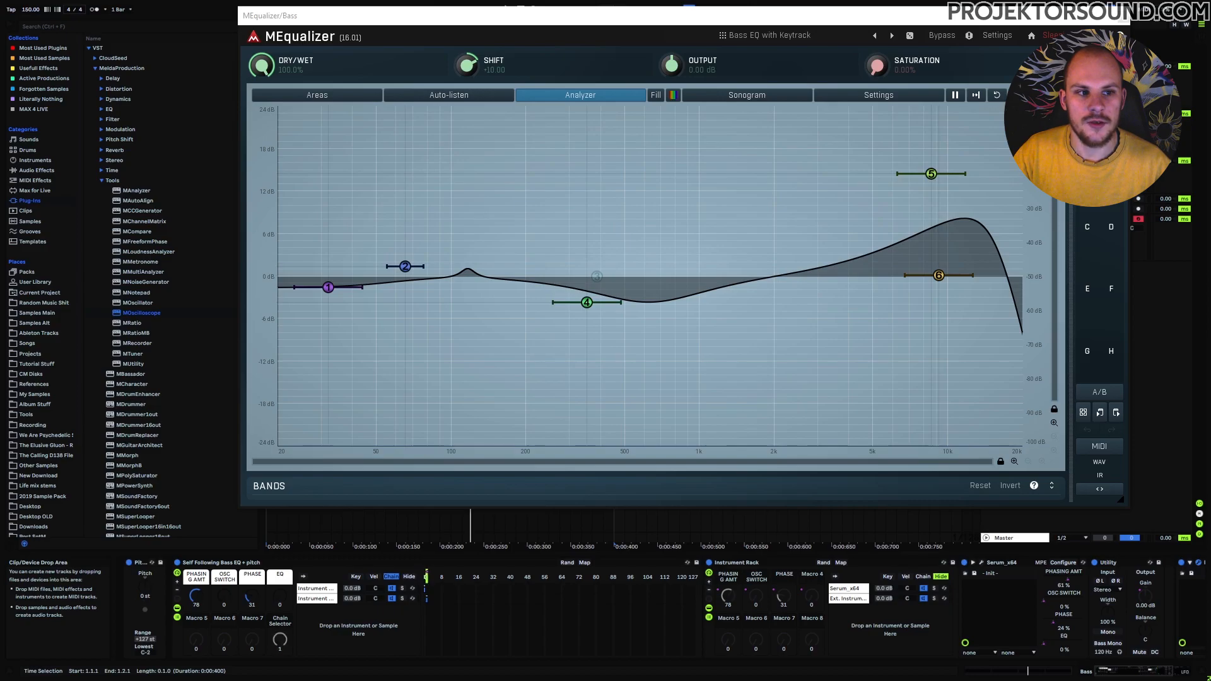
left_click(1100, 81)
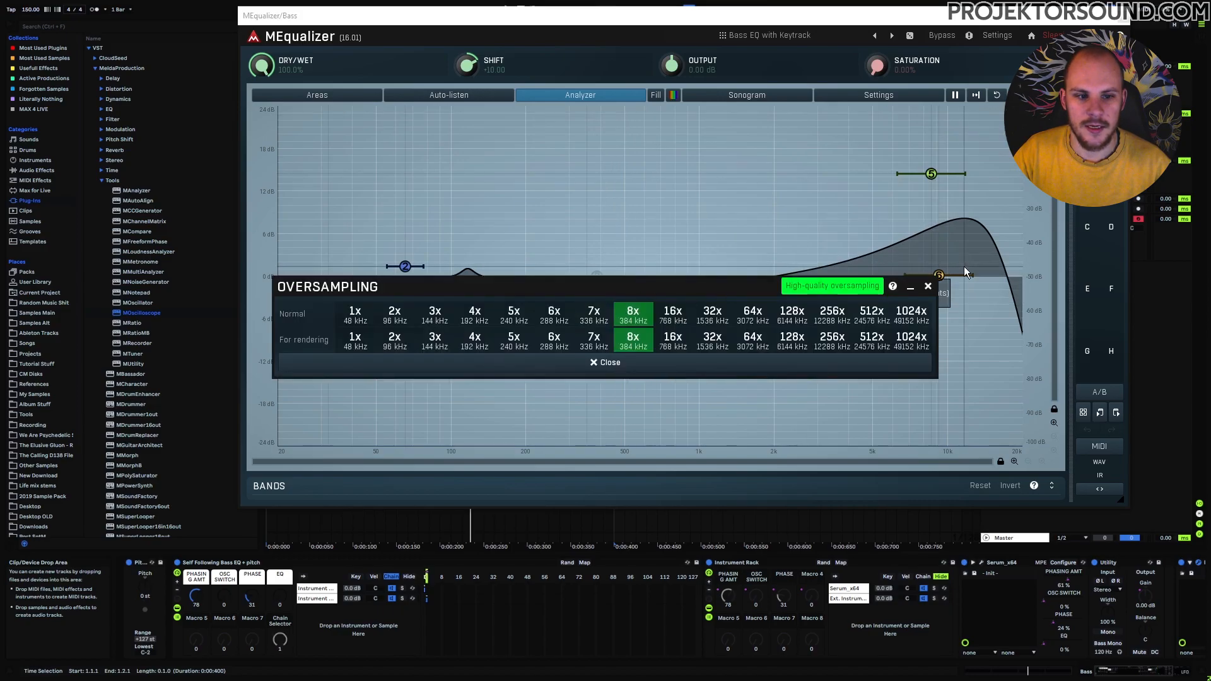
left_click(928, 286)
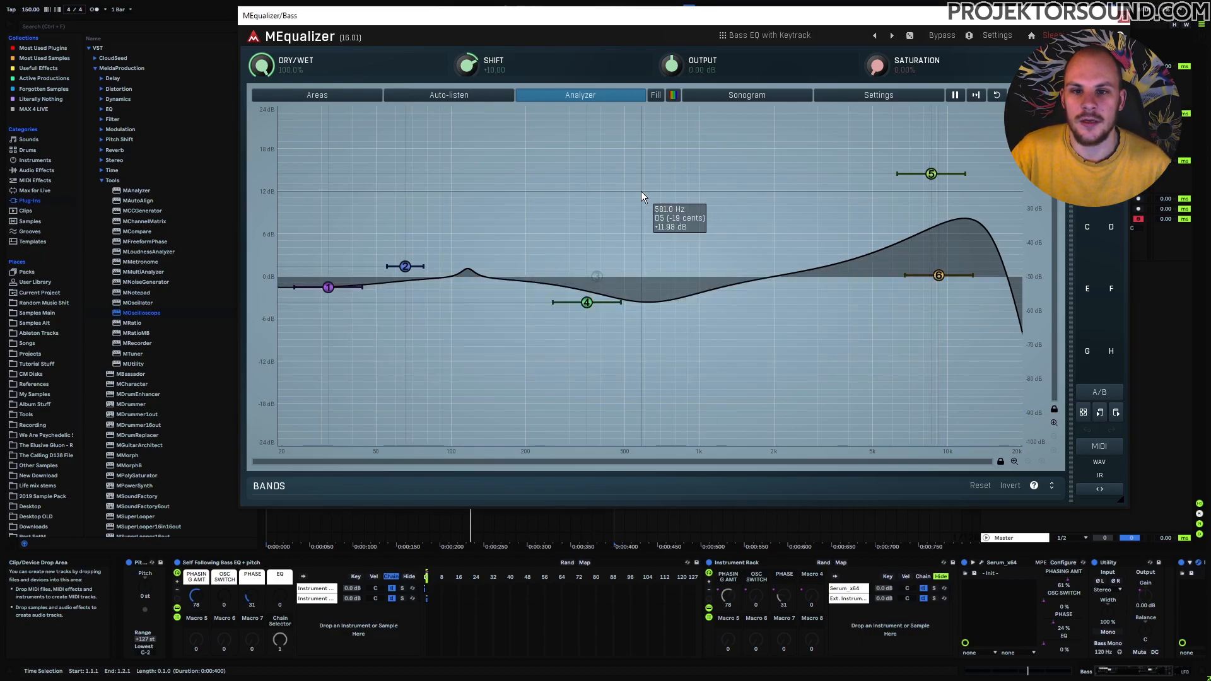
Open the MIDI settings for MEqualizer's SHIFT parameter and show its note controller mapping
right_click(471, 65)
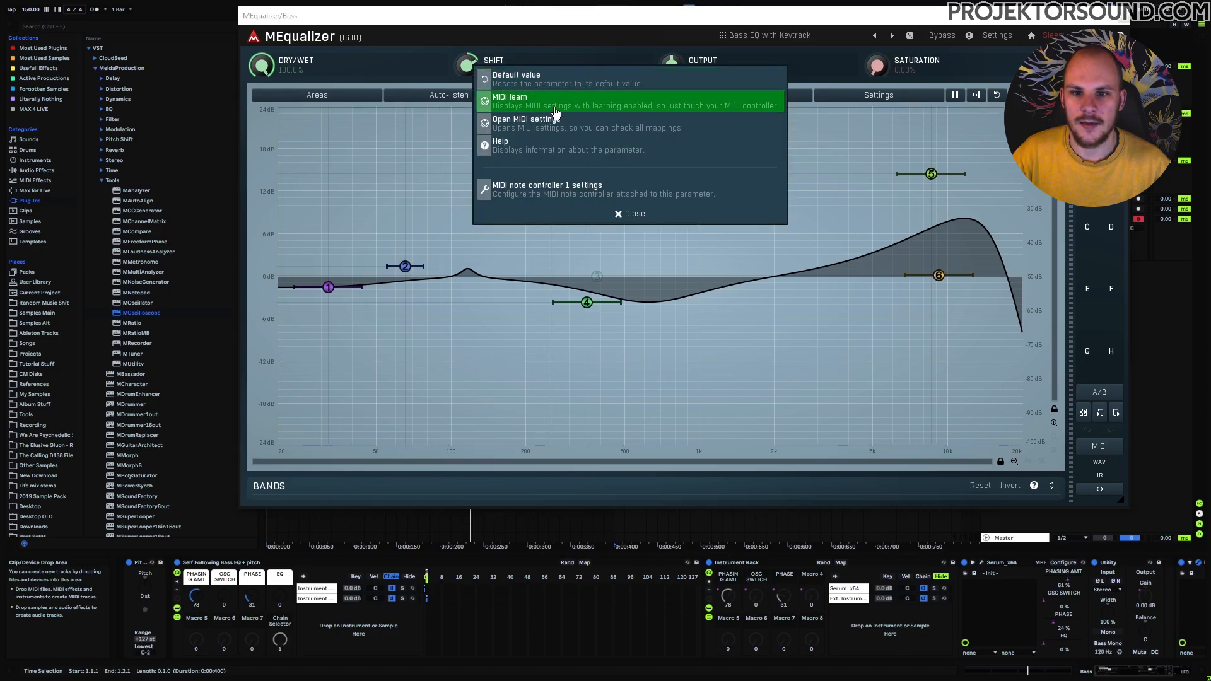
left_click(508, 120)
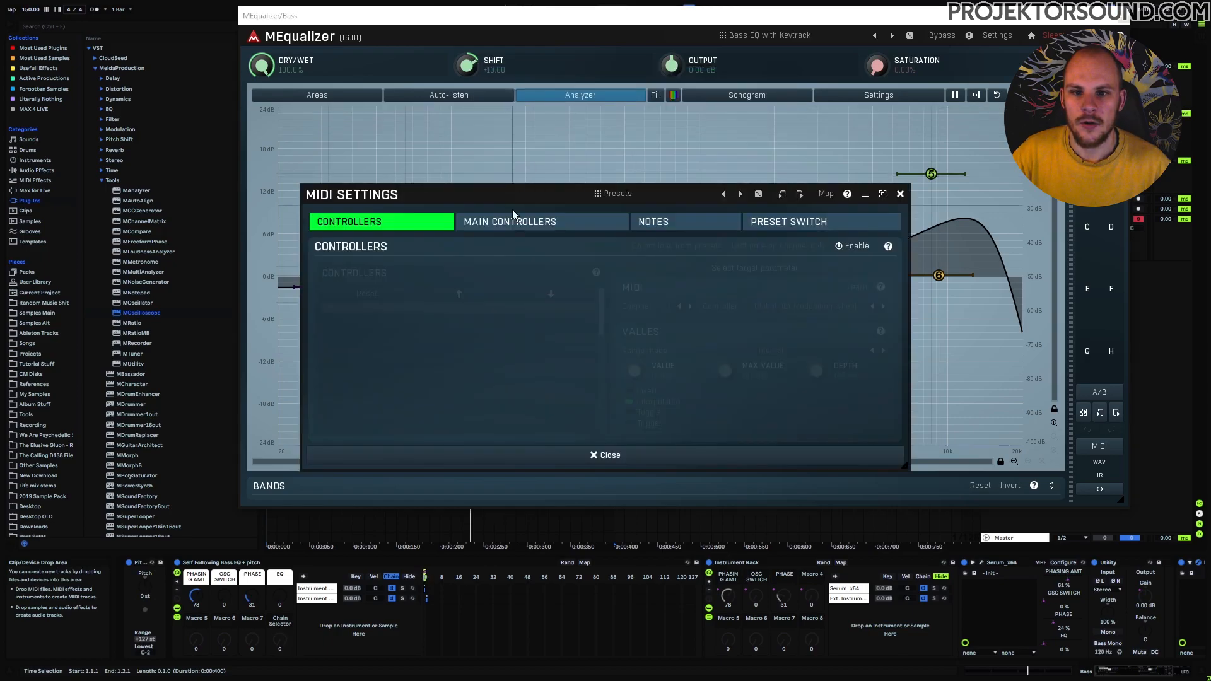
left_click(670, 224)
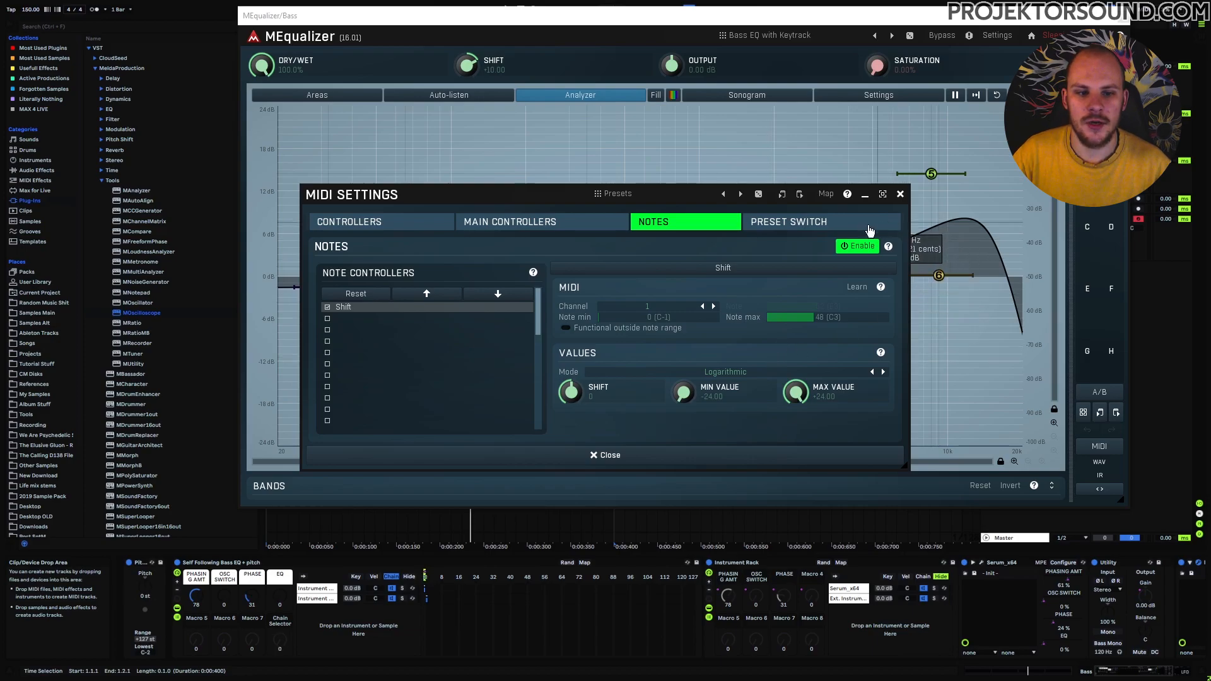
Browse the target parameters available for the second note controller in MEqualizer's MIDI settings, cancel the choice and return to the Shift controller
left_click(342, 322)
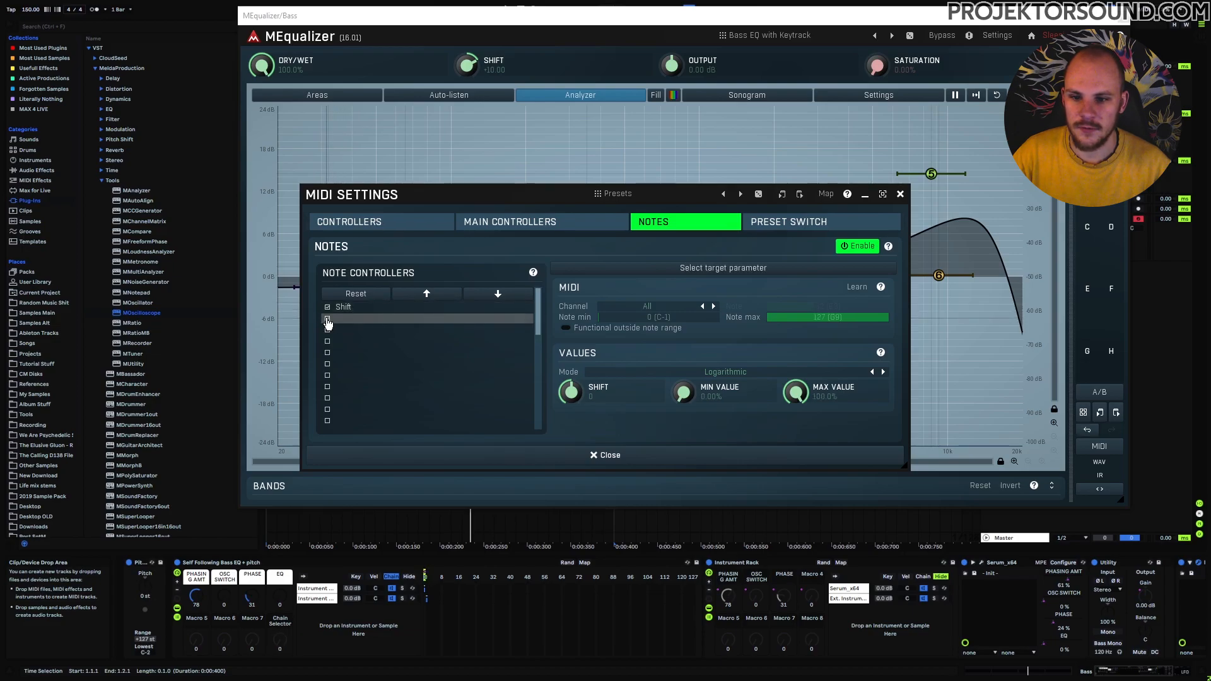
left_click(327, 318)
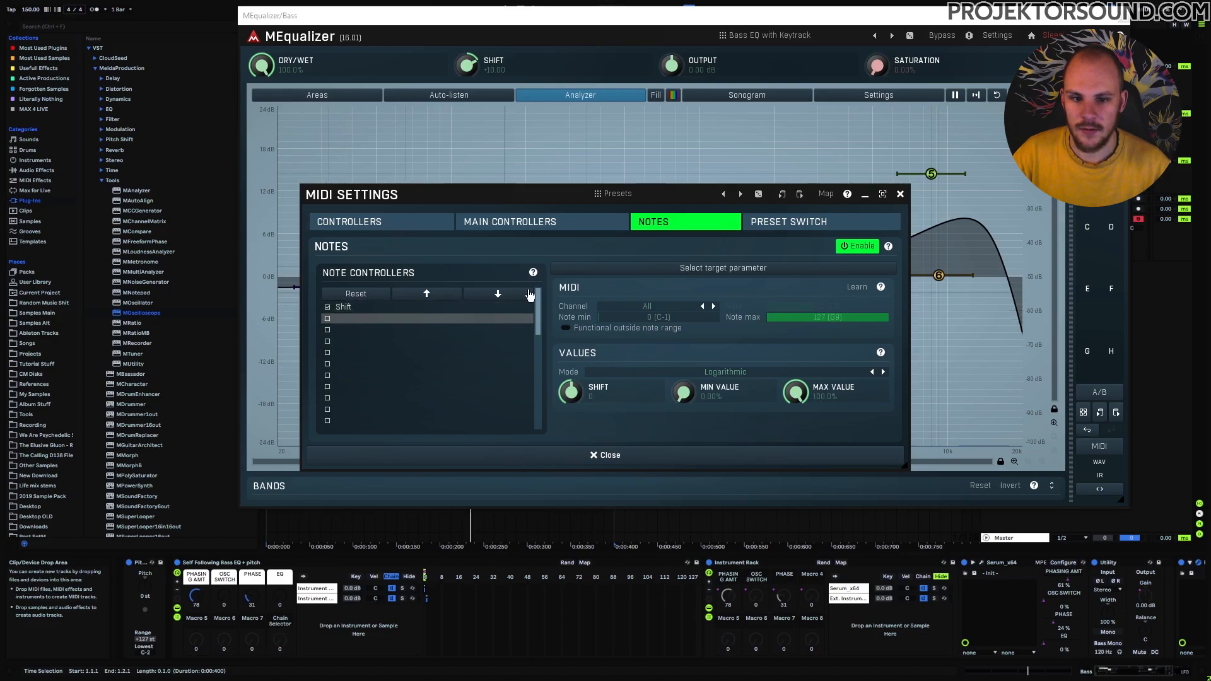
left_click(702, 272)
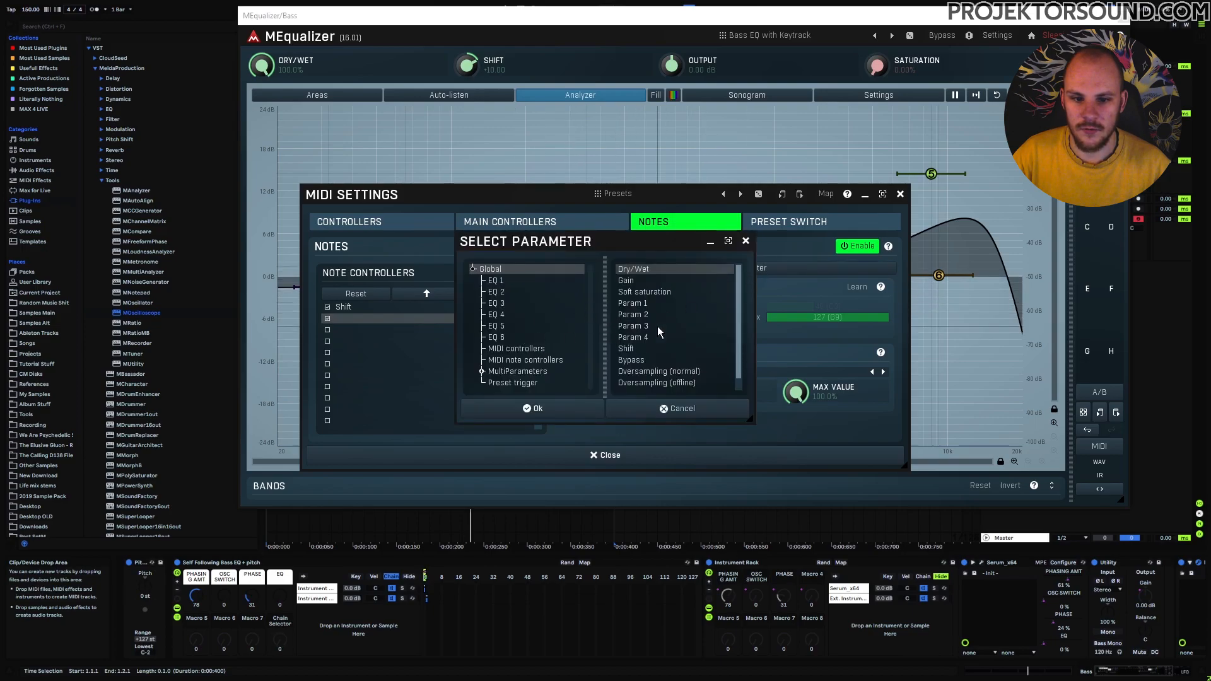
scroll(657, 327, "down", 1)
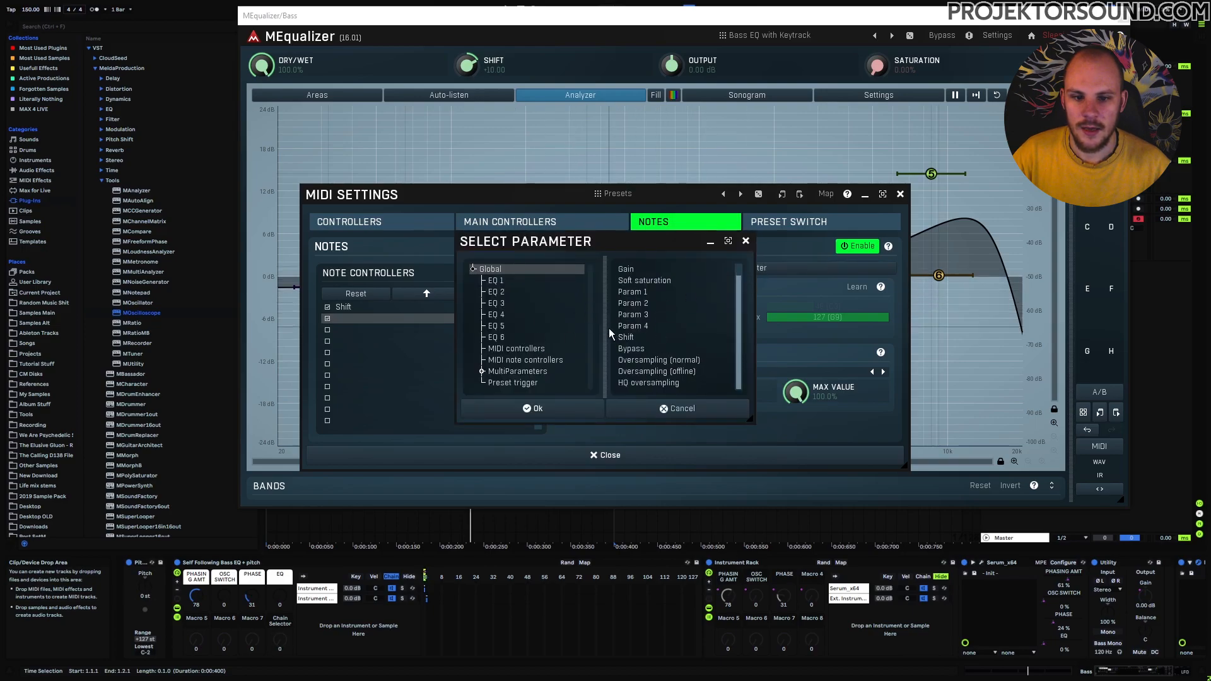
left_click(747, 242)
left_click(360, 307)
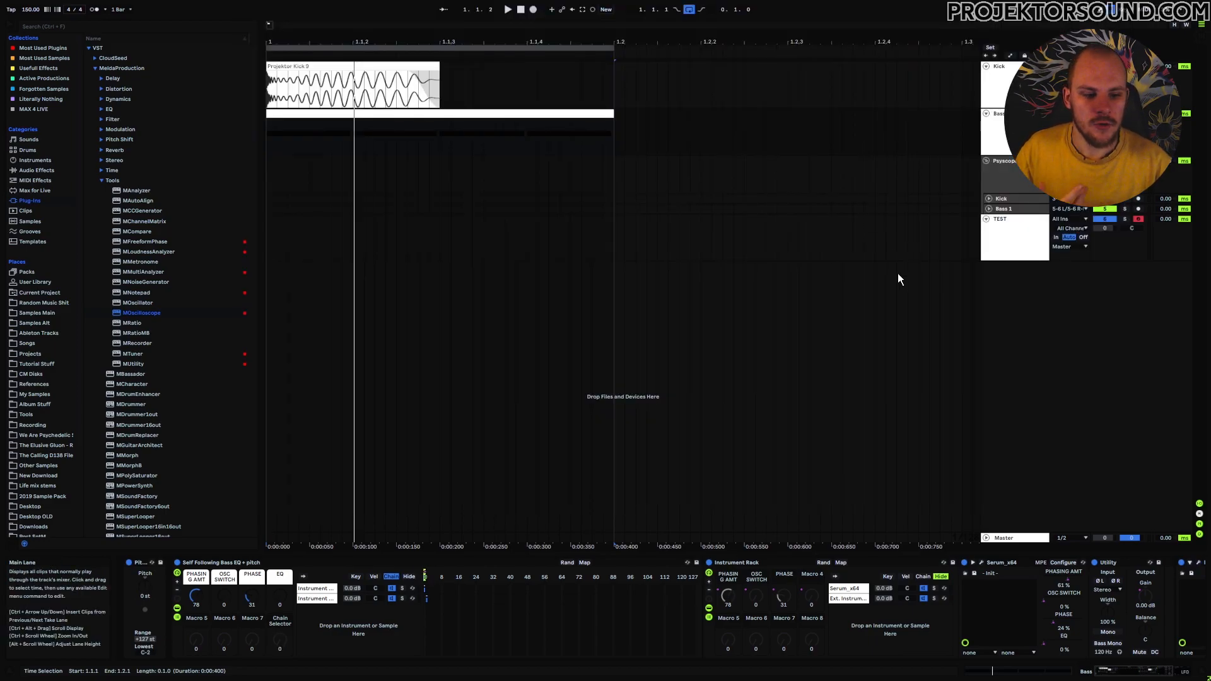
Route the MIDI of the inner rack's External Instrument chain to 1-MEqualizer on the Bass track
left_click(846, 600)
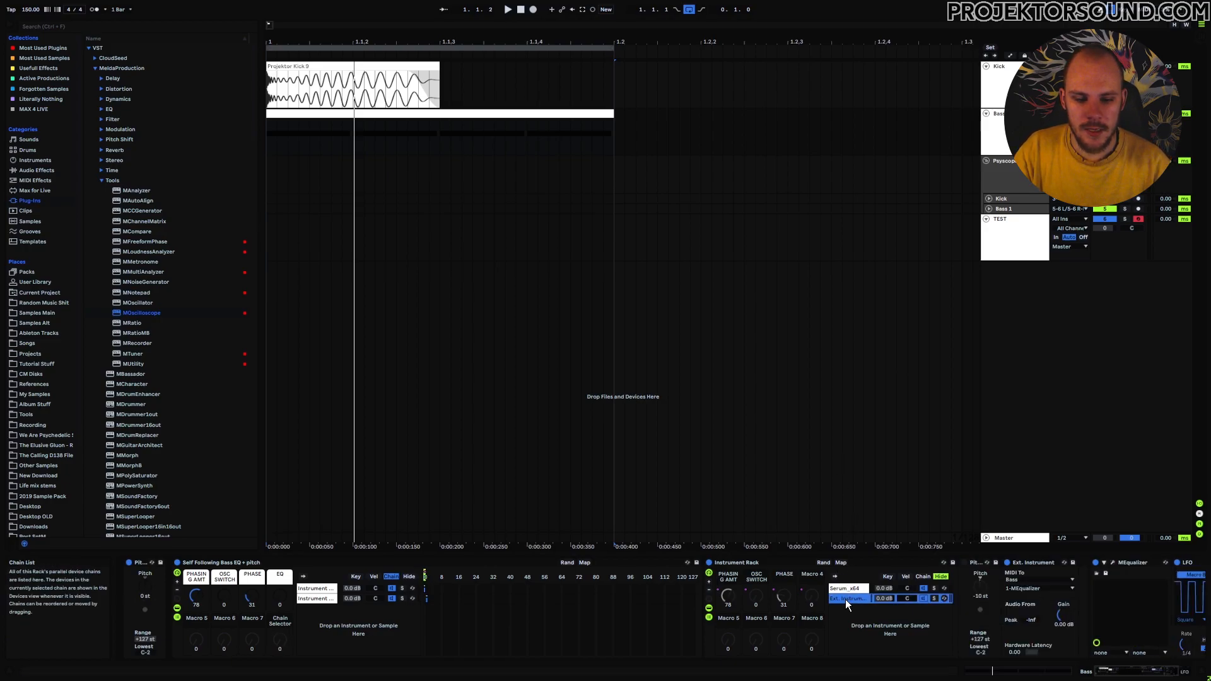
left_click_drag(1123, 670, 1149, 671)
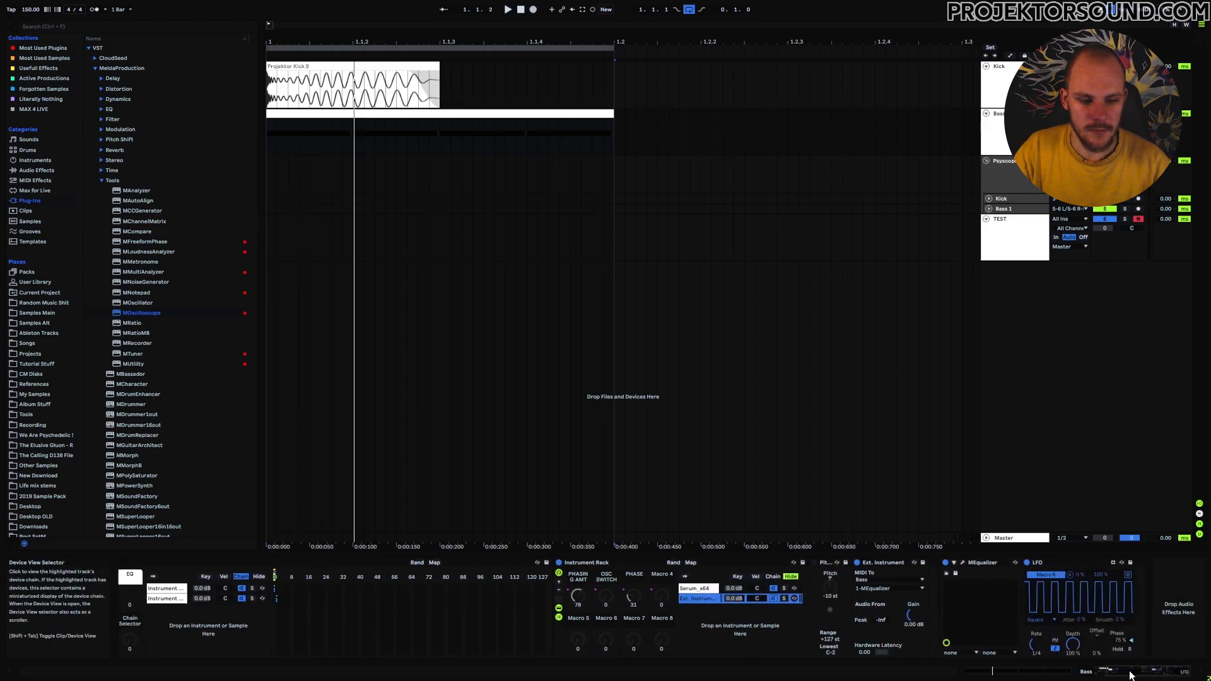
left_click(883, 563)
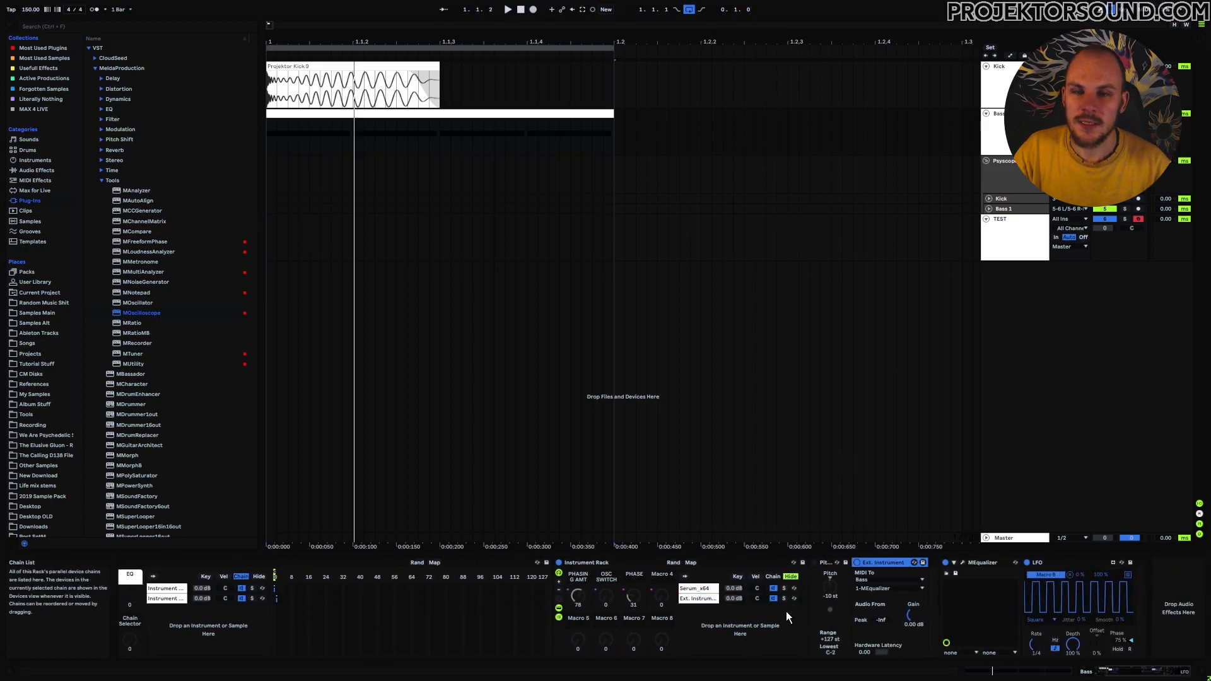
left_click(874, 588)
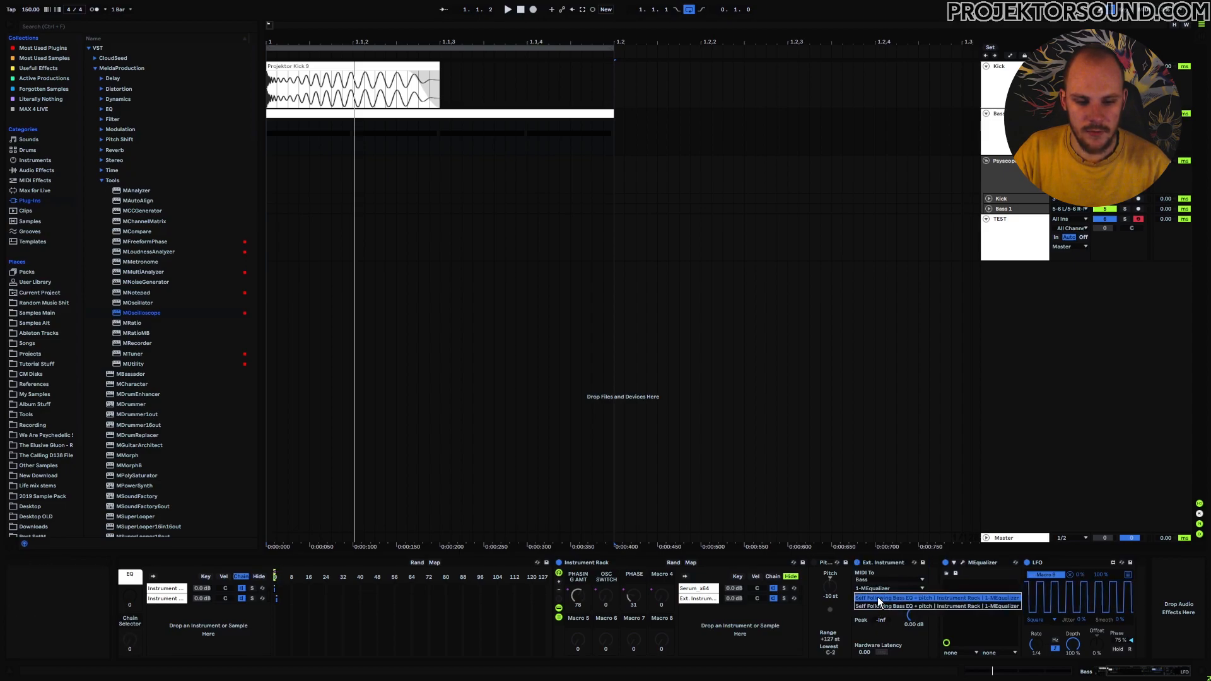
left_click(877, 598)
Compare the outer rack's two instrument chains and toggle the Pitch device in the first chain
left_click(156, 599)
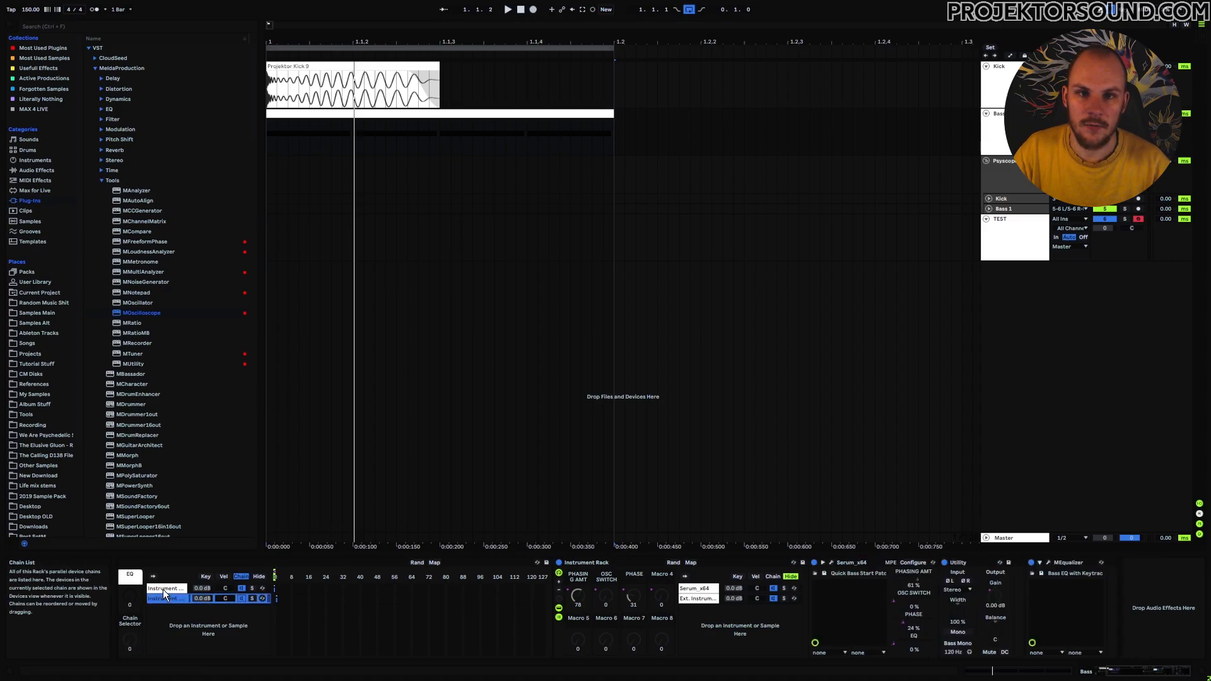
left_click(163, 589)
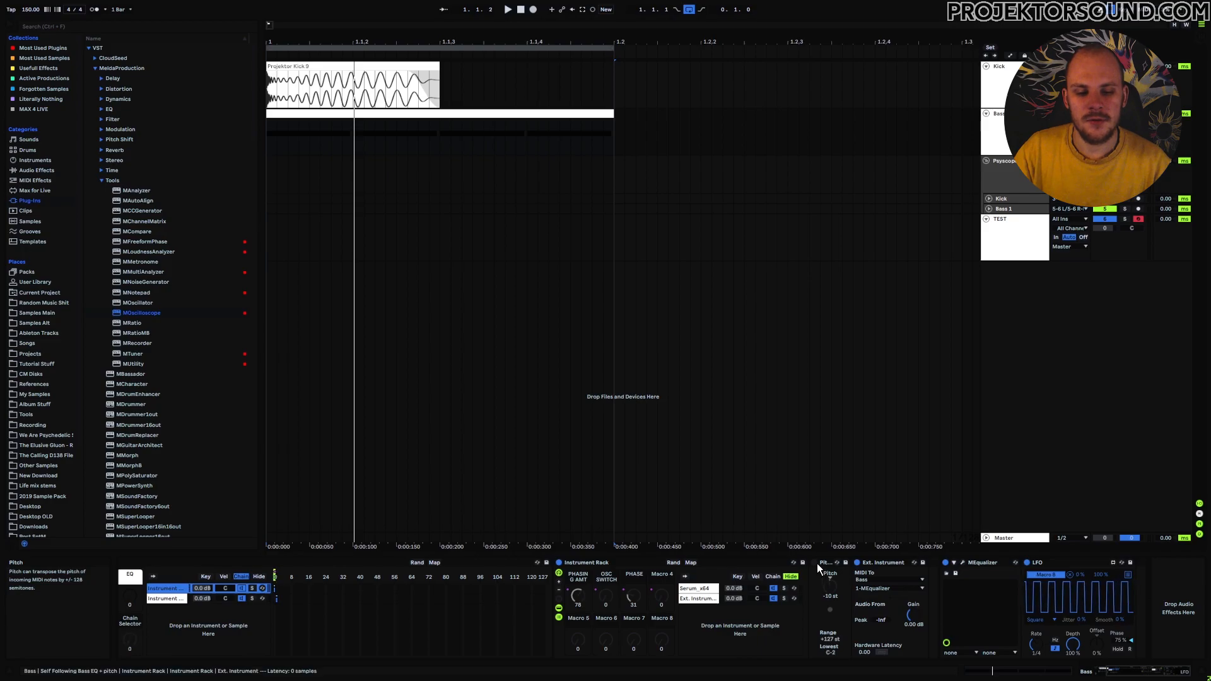
left_click(815, 562)
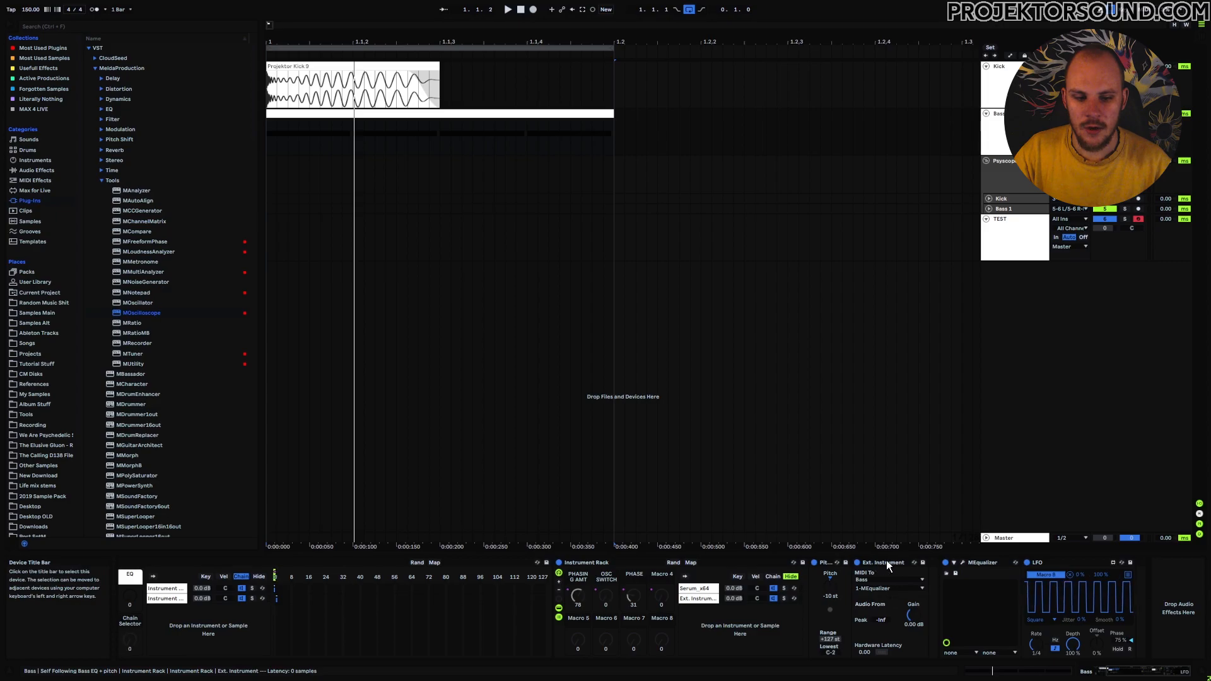
Open MEqualizer and raise the Pitch transposition before the External Instrument to 0 st while watching the equalizer's Shift
left_click(962, 562)
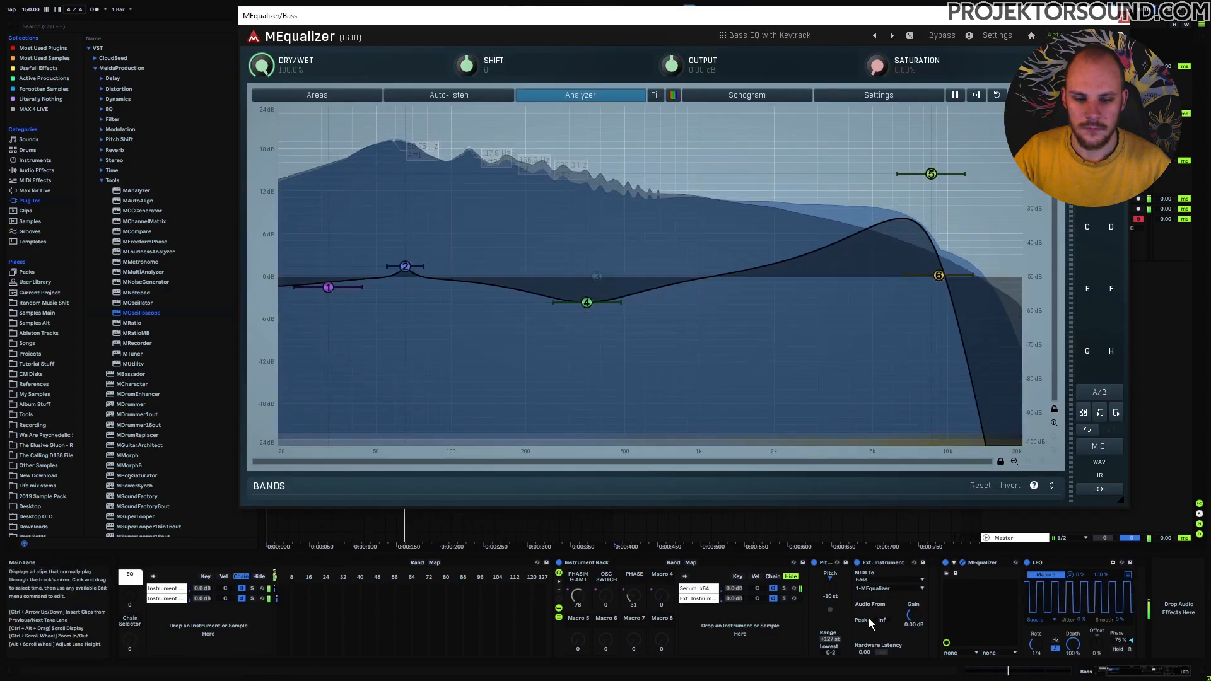
left_click_drag(831, 586, 831, 582)
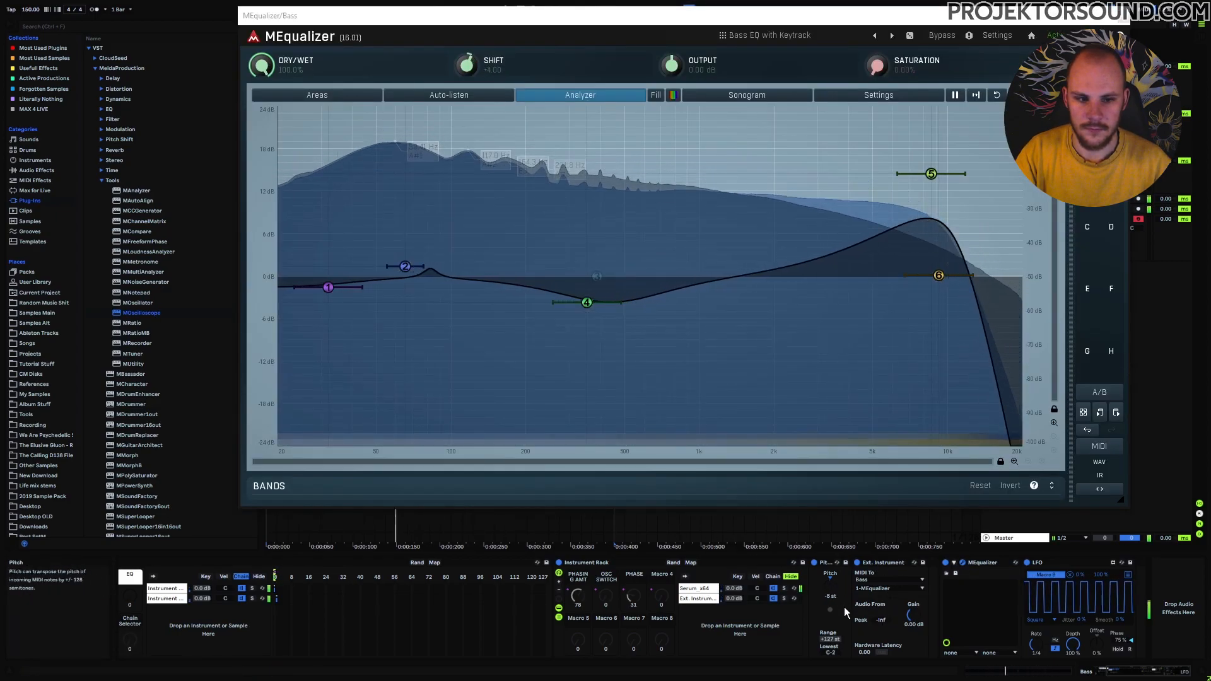
key("Up")
key("Up")
key("Up")
key("Up")
key("Up")
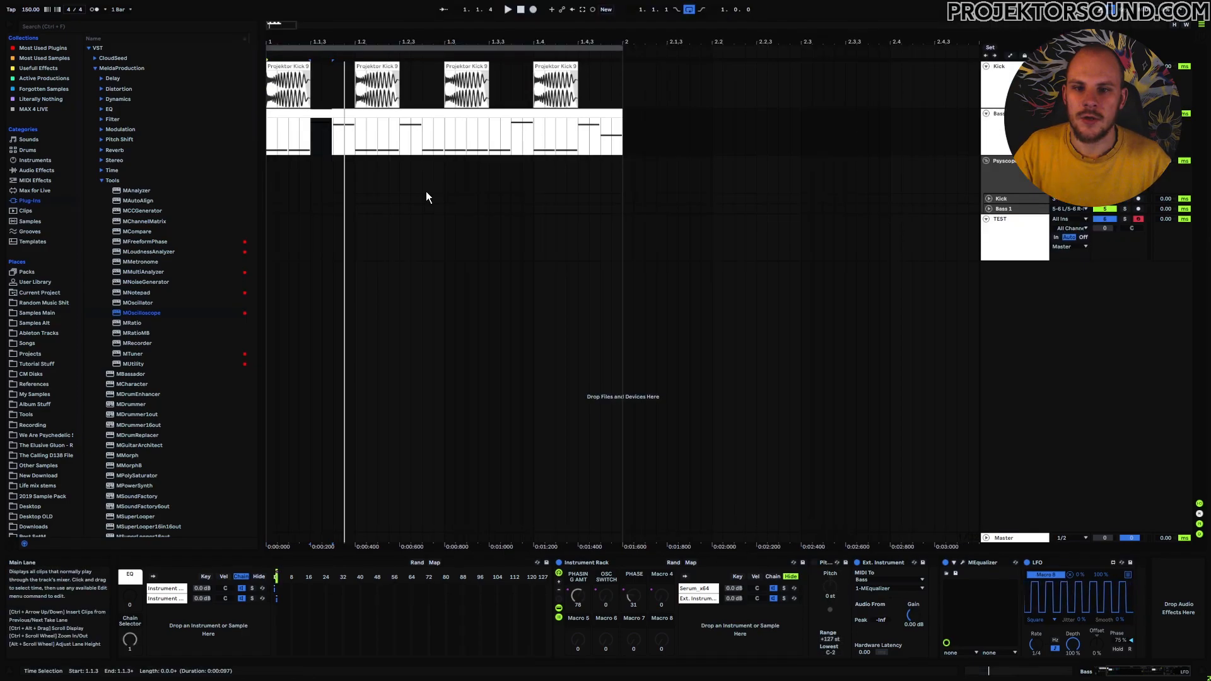
Reselect the Bass track to show its device chain and open its MEqualizer window
left_click(332, 161)
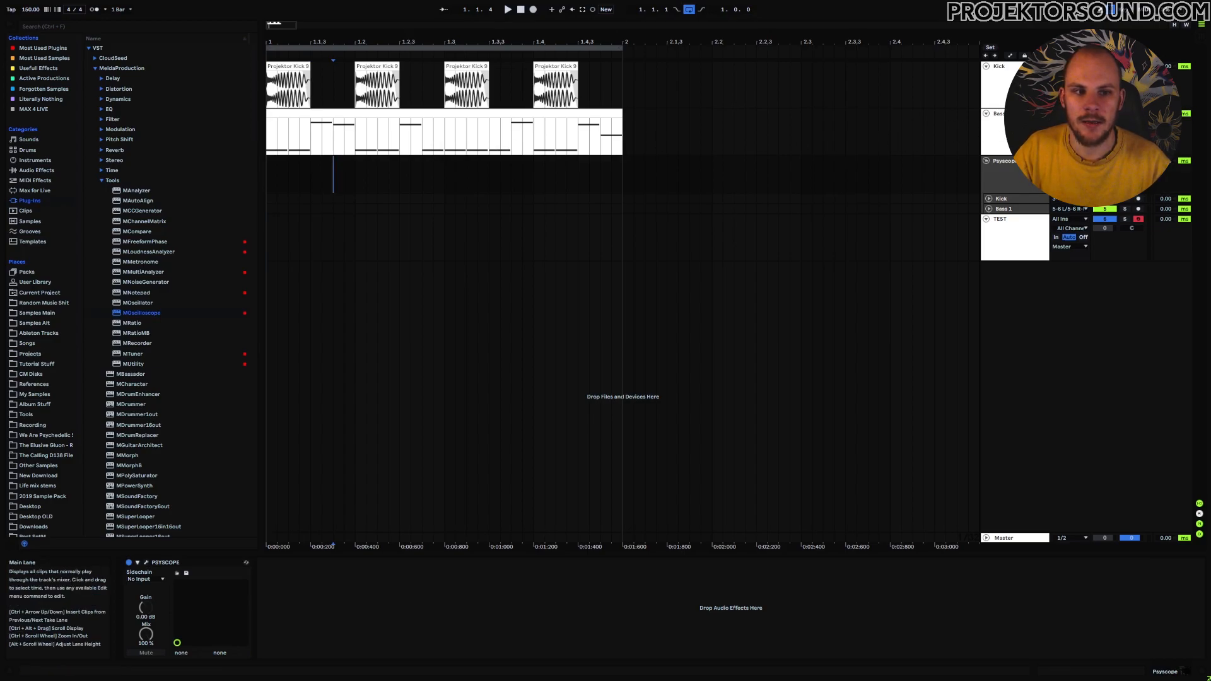
left_click(1000, 129)
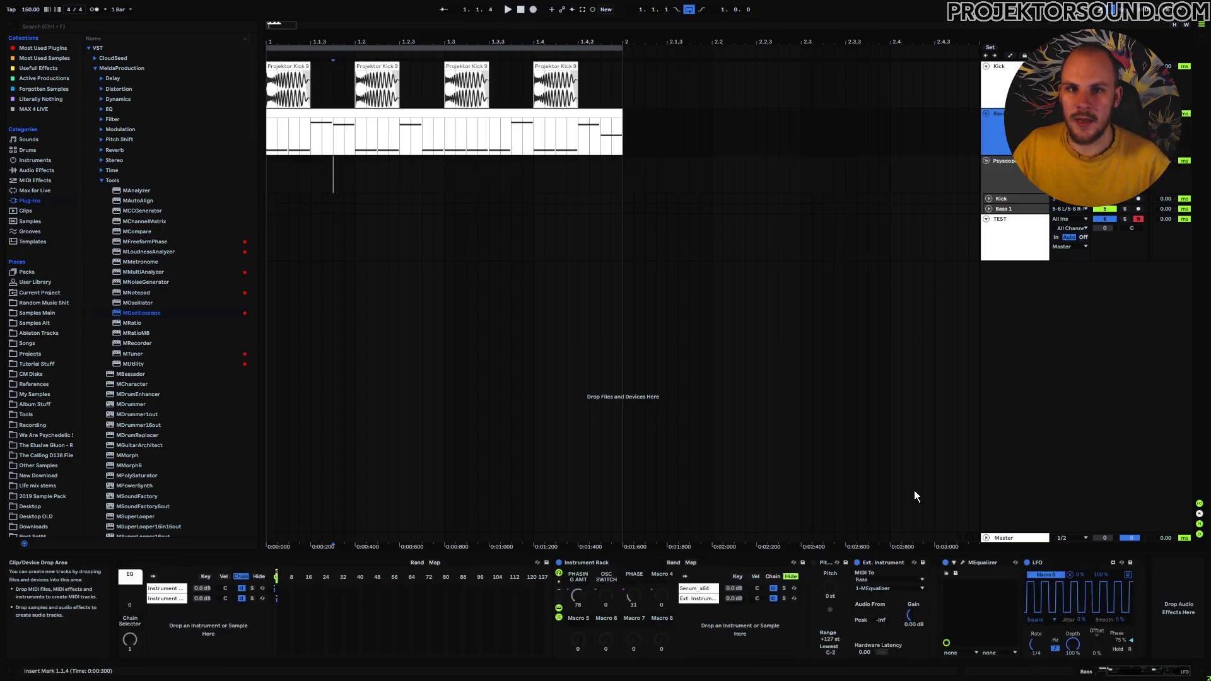
left_click(963, 562)
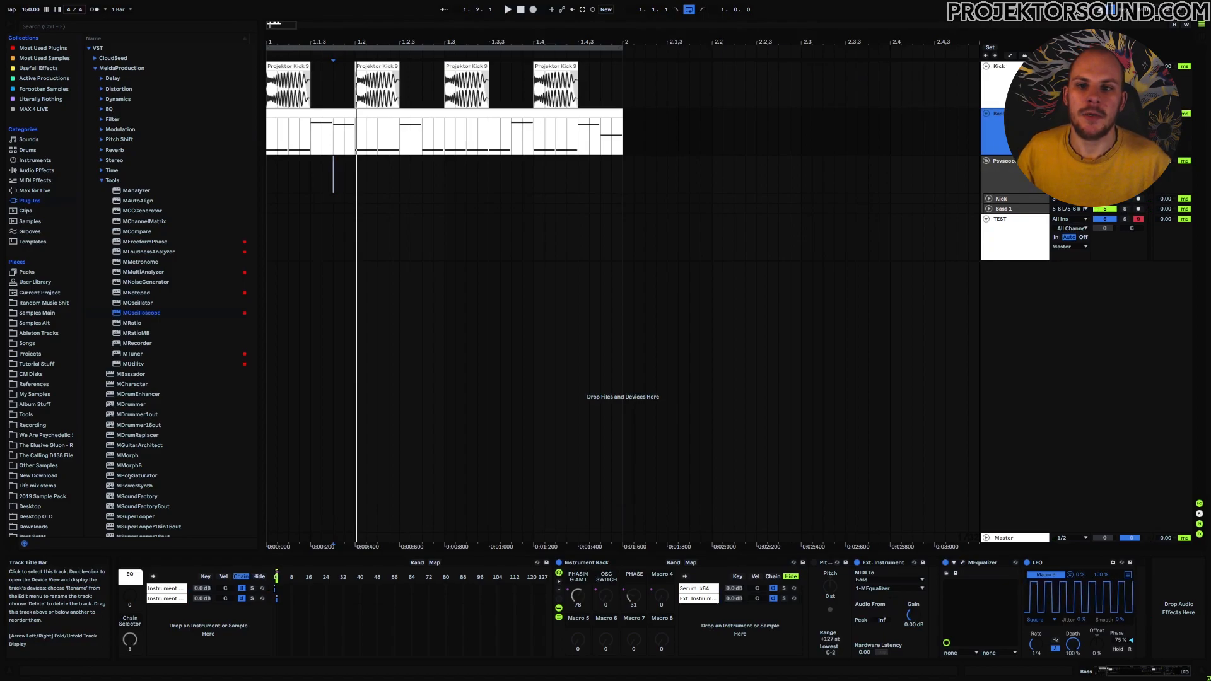
Open the Bass MIDI clip and inspect the low-velocity F#0 notes at the start of each beat
double_click(324, 112)
left_click(385, 545)
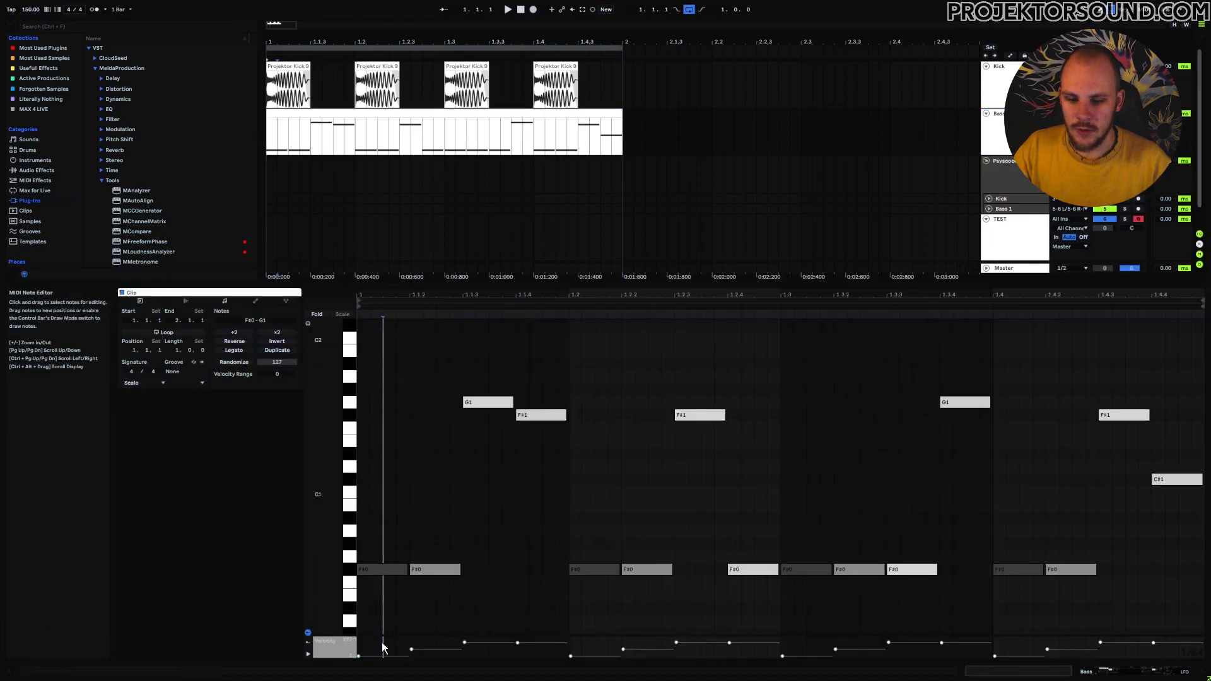
left_click(378, 659)
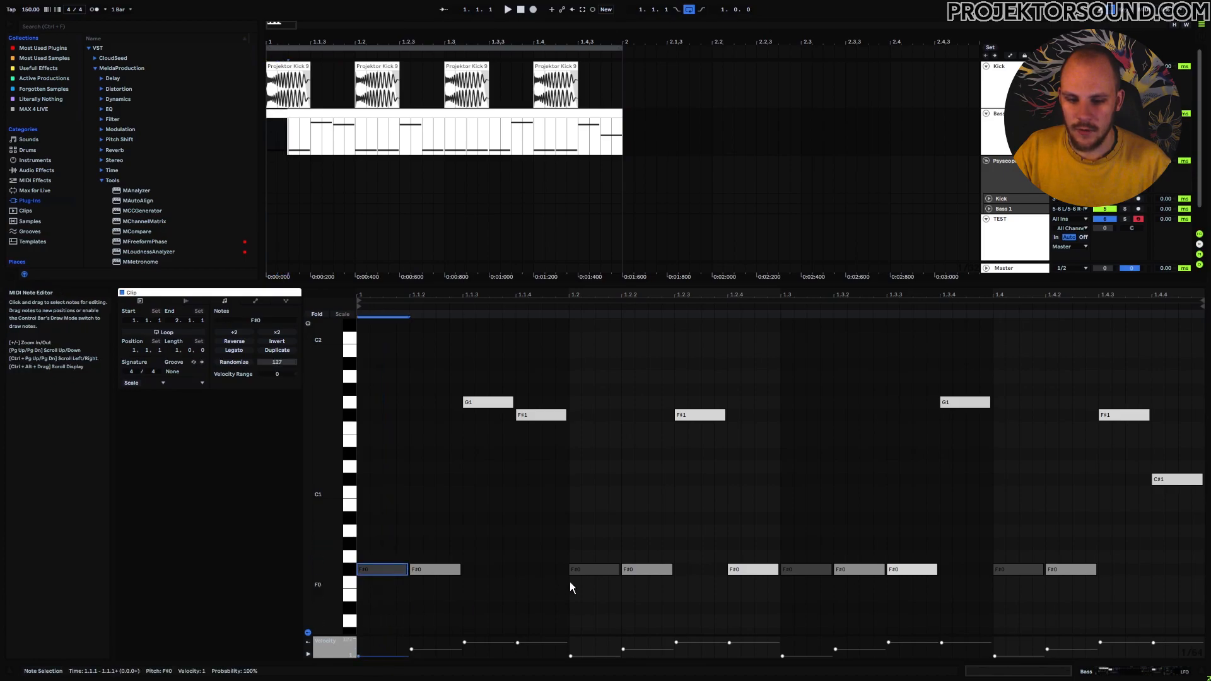
left_click_drag(593, 541, 602, 573)
left_click_drag(797, 553, 823, 573)
left_click_drag(1025, 547, 1022, 571)
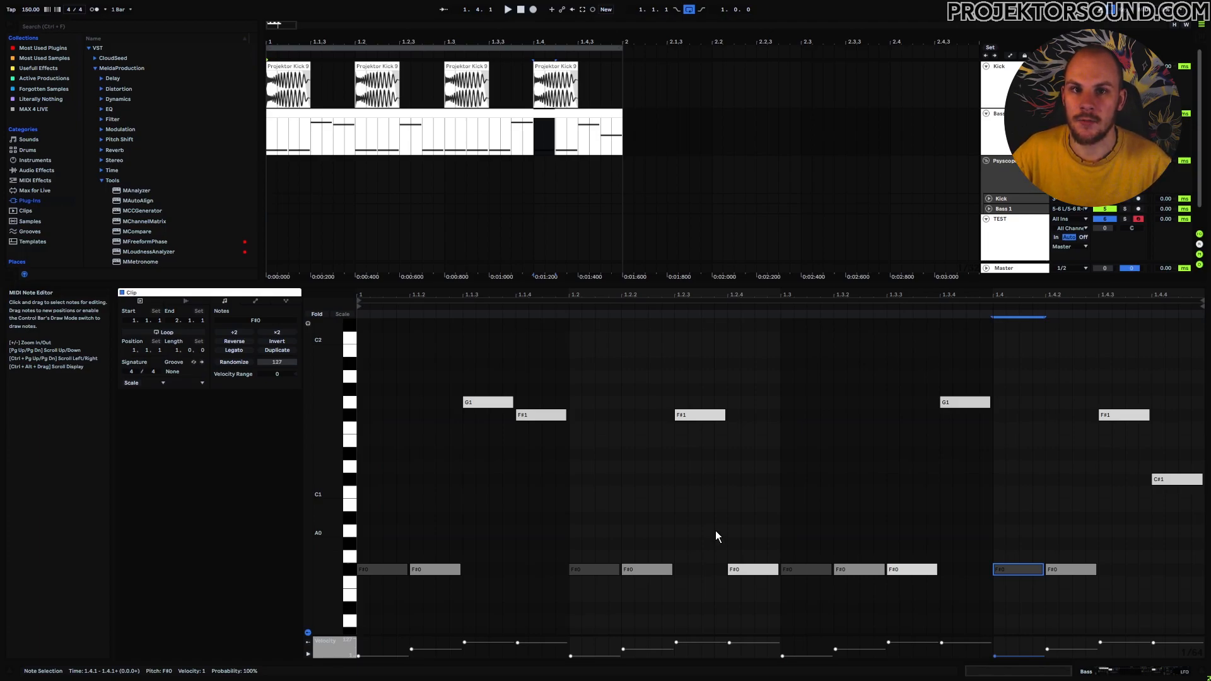
Highlight the sections of the Bass clip that lie under the kicks in the arrangement
left_click(407, 138)
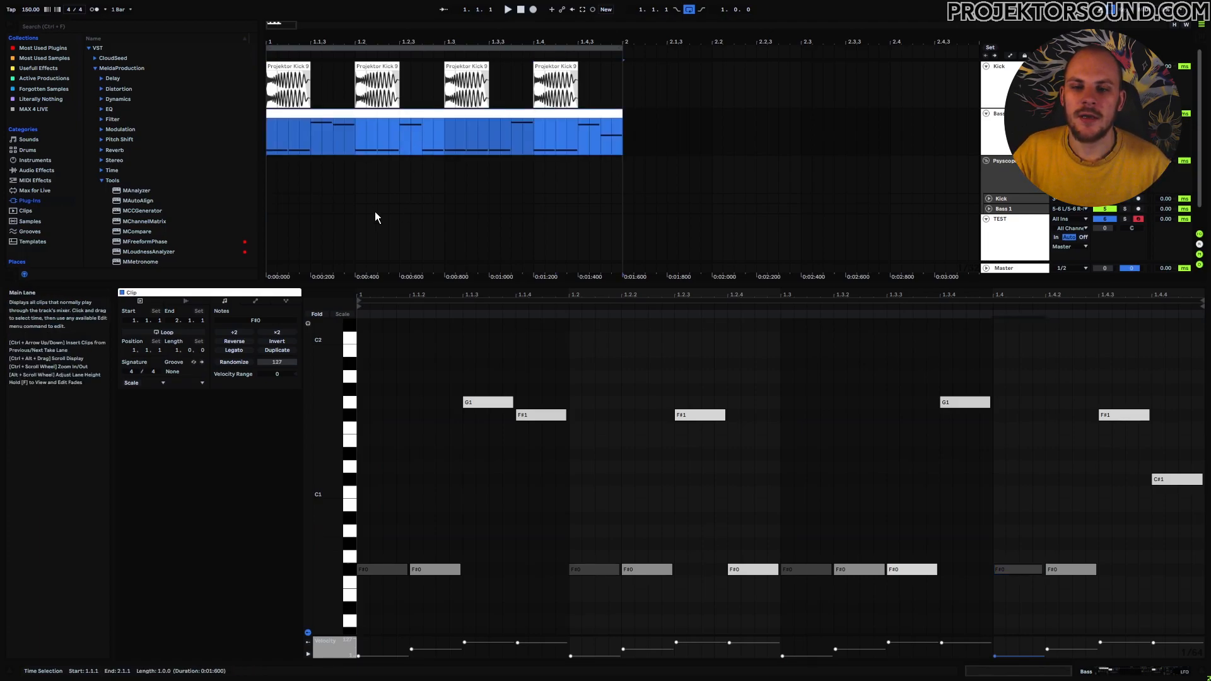
left_click(309, 136)
left_click_drag(309, 145, 270, 144)
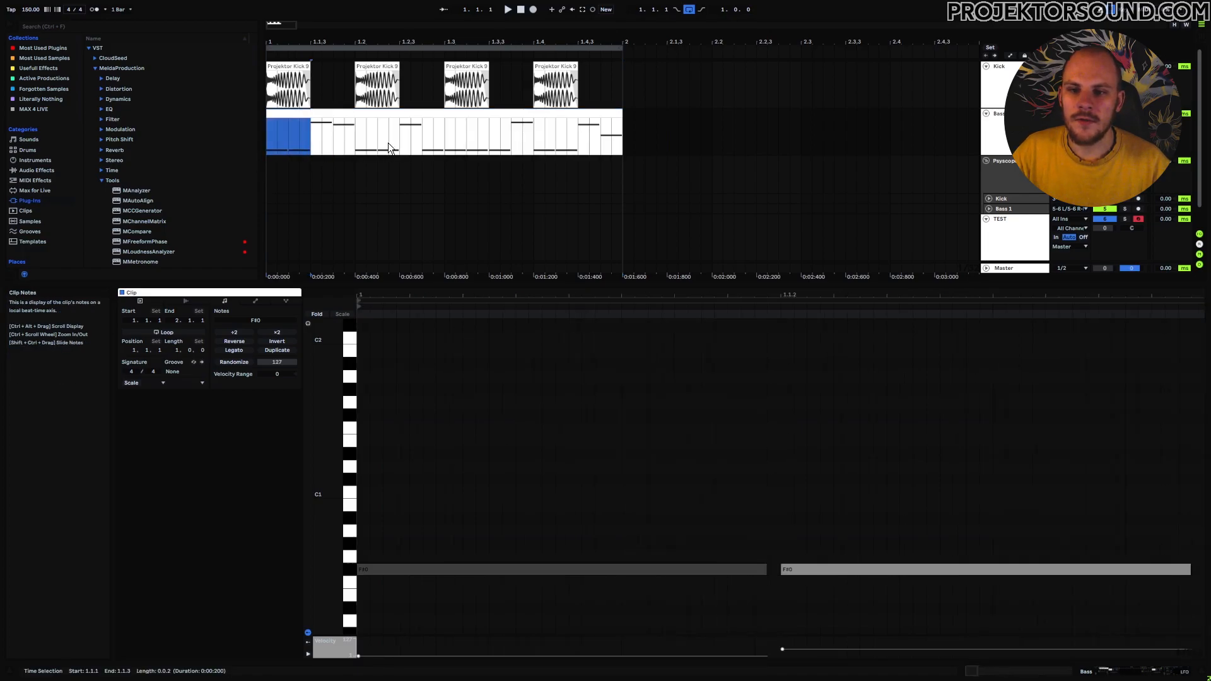
left_click_drag(398, 142, 488, 143)
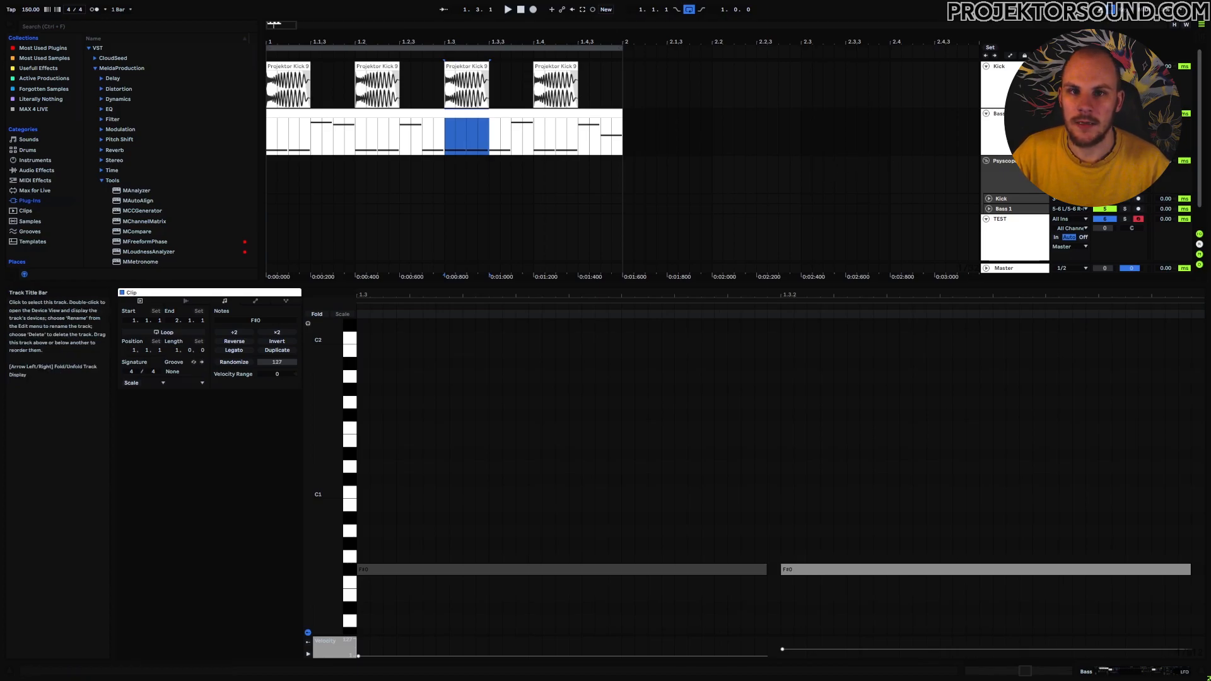
left_click_drag(313, 133, 532, 133)
left_click(491, 130)
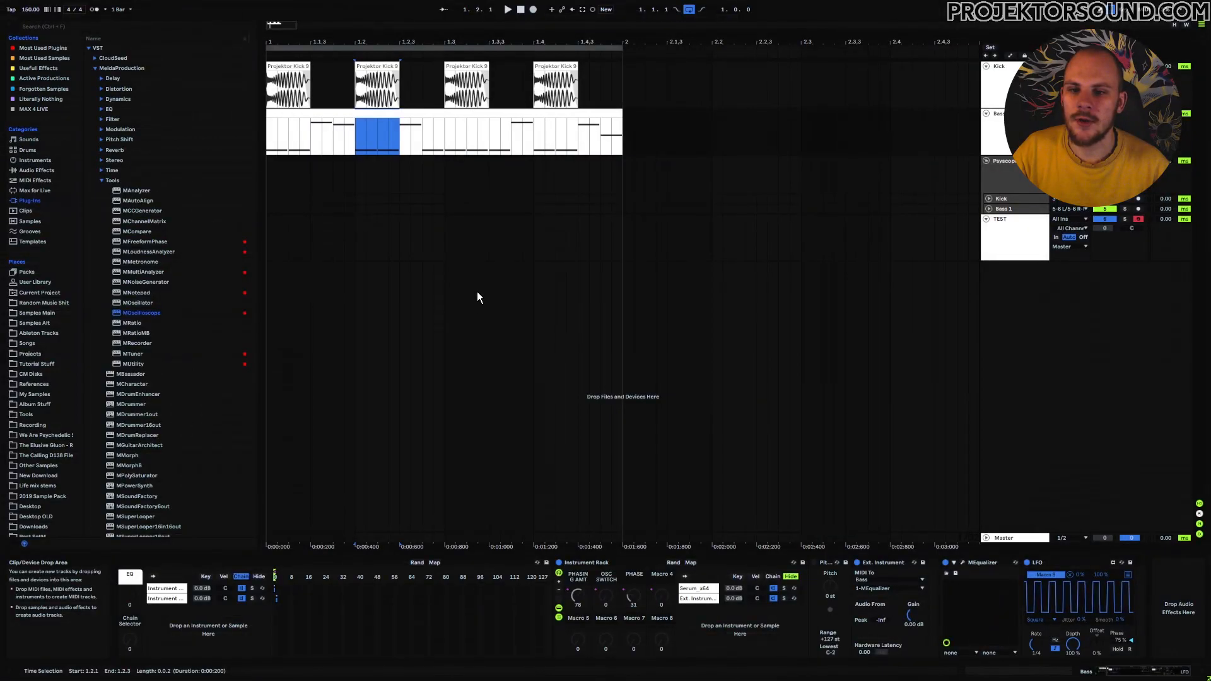
left_click(467, 249)
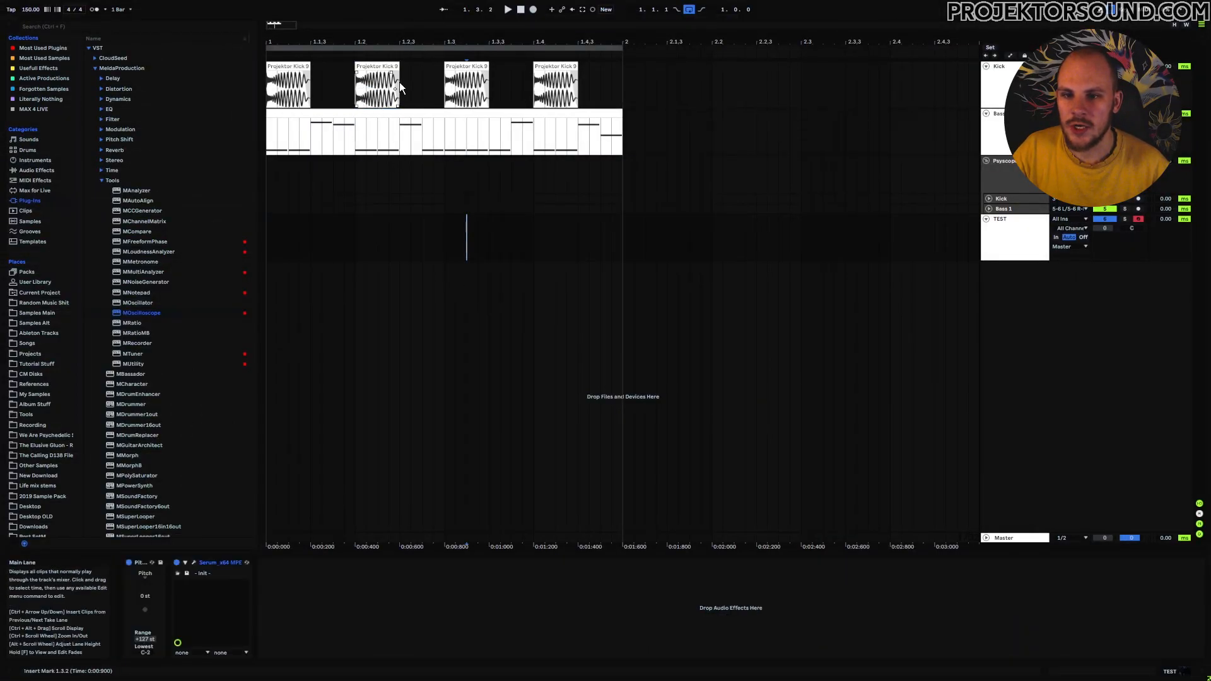
left_click_drag(361, 145, 564, 135)
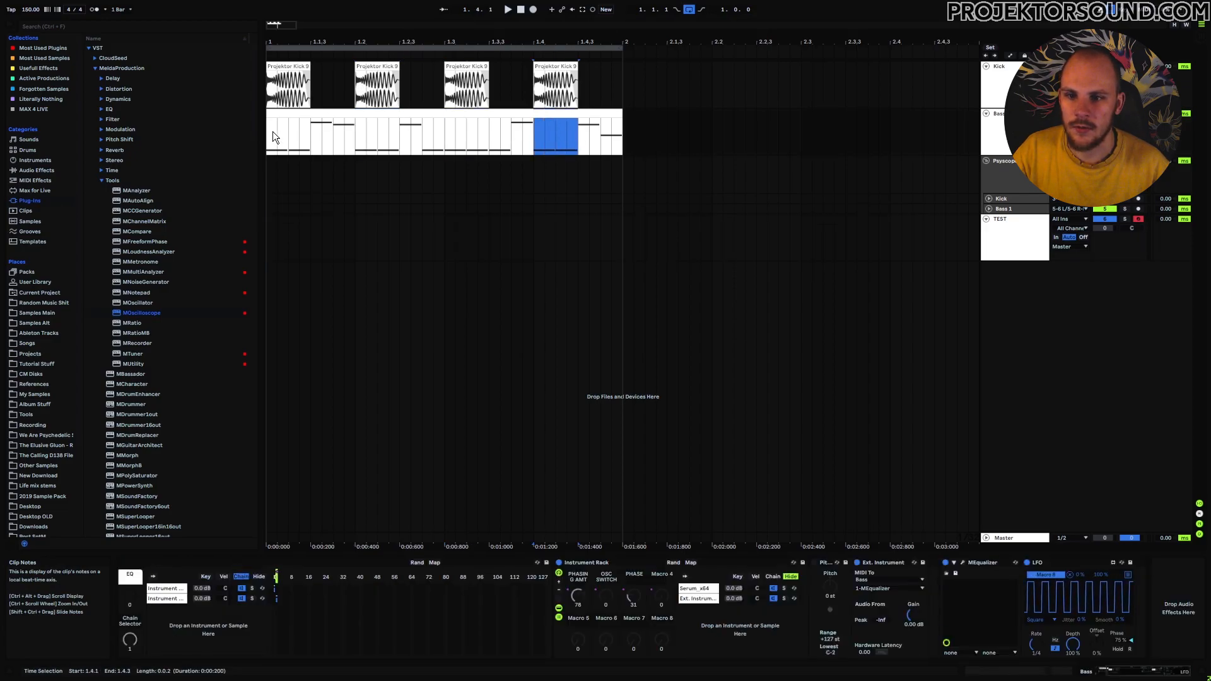
left_click_drag(271, 133, 318, 138)
left_click(312, 142)
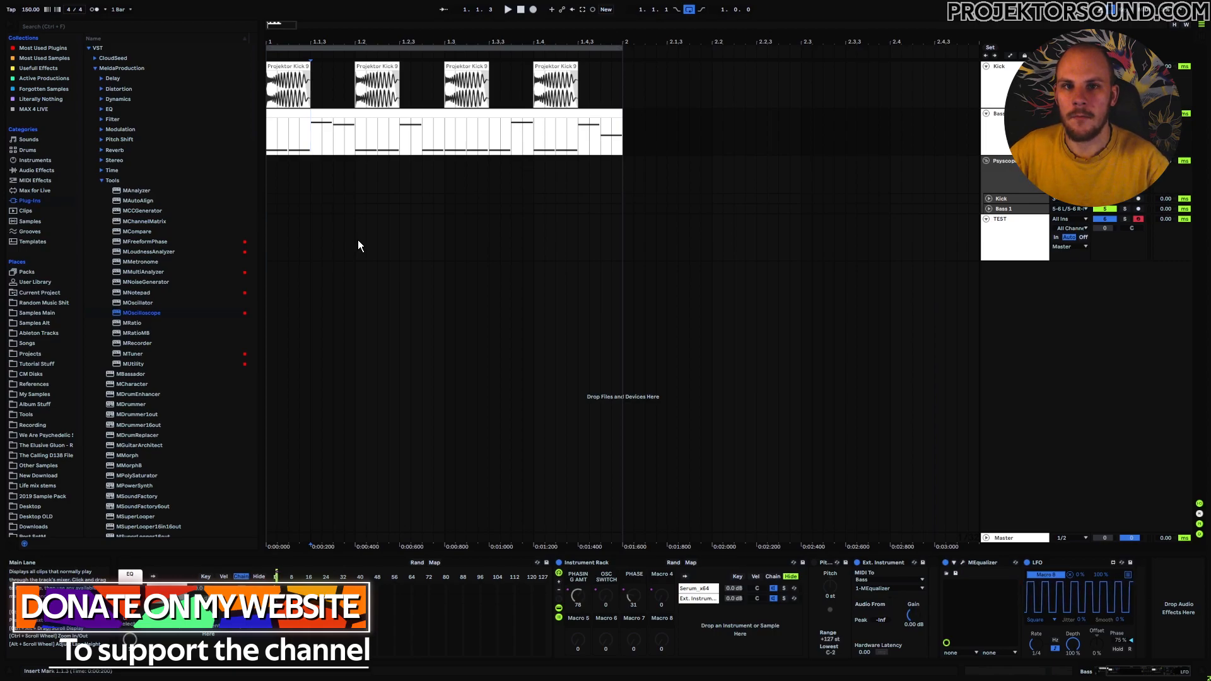
Examine the LFO device in the first chain, and open Serum from the outer rack's second instrument chain
left_click(1051, 563)
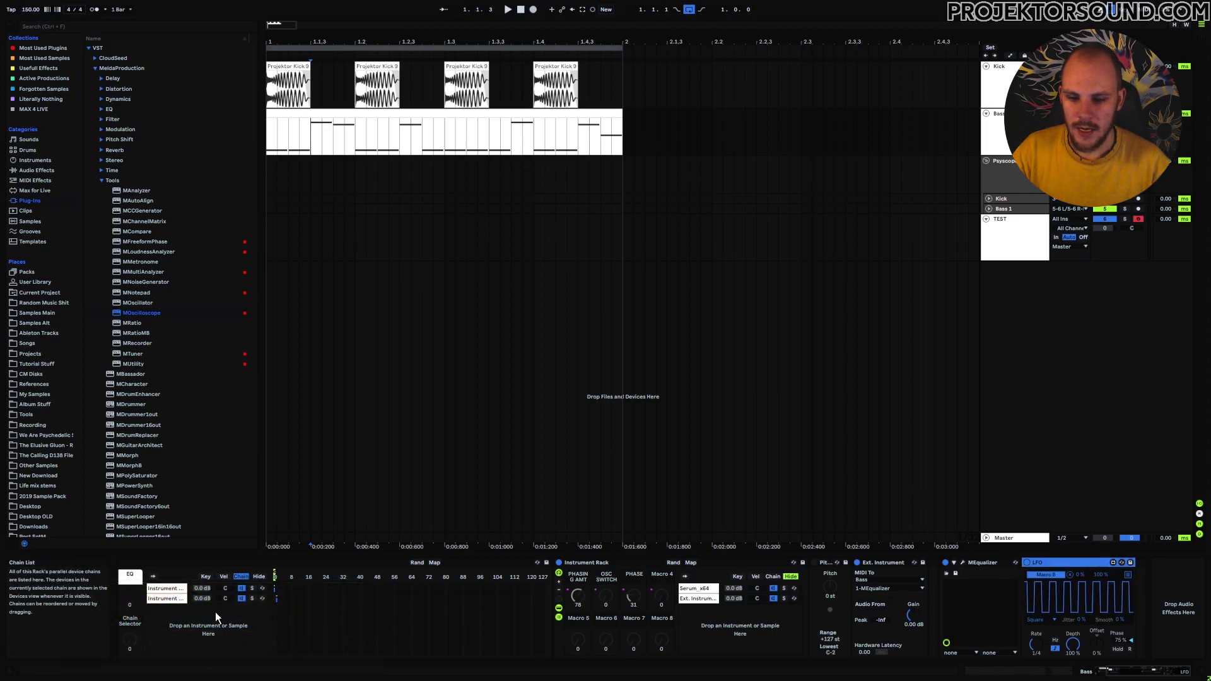
left_click(186, 600)
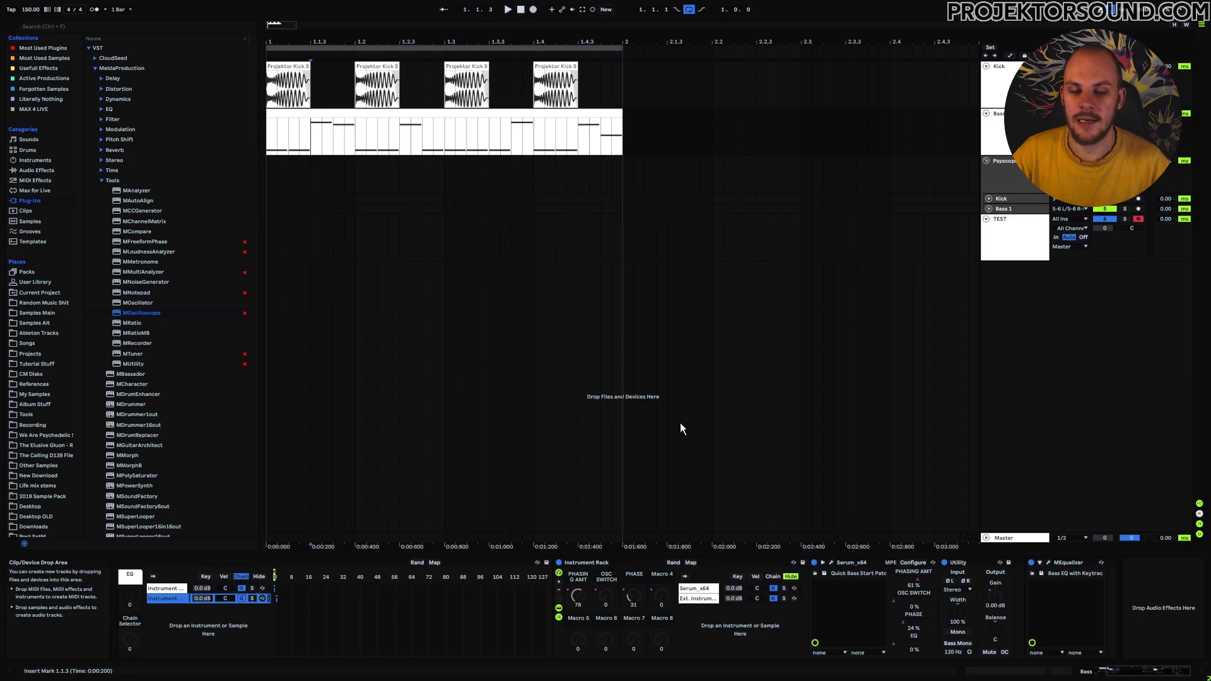
left_click(832, 562)
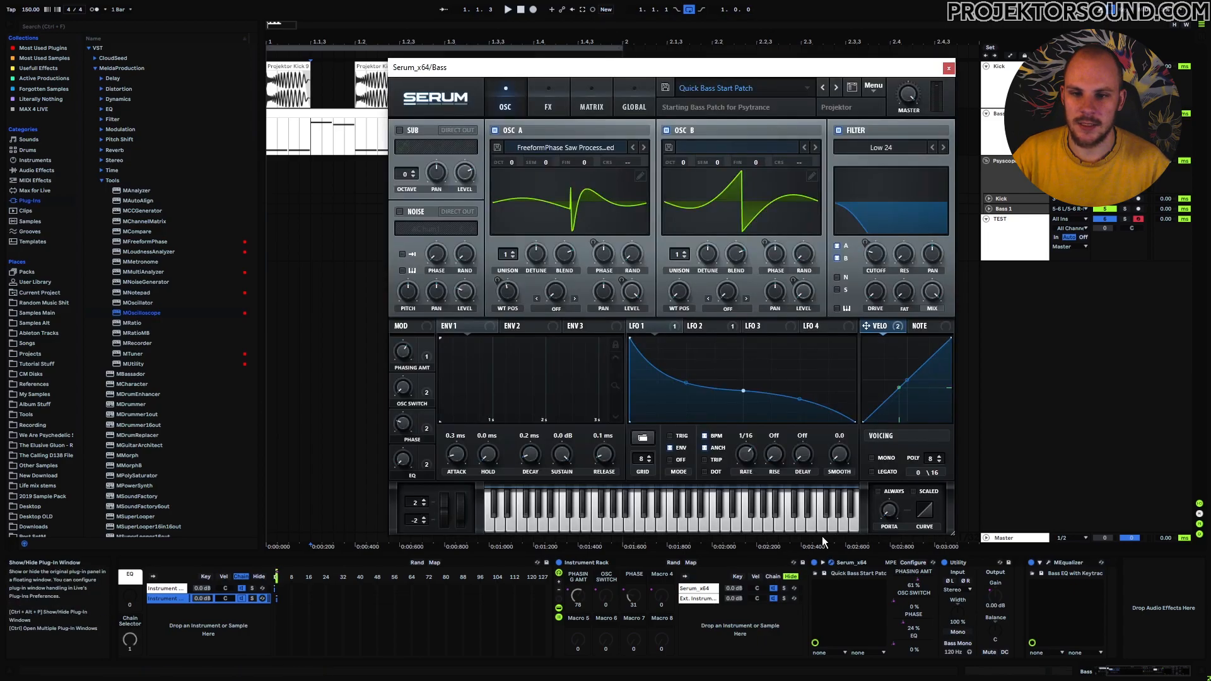
View Oscillator A's wavetable editor and its Process options in Serum, and return to the oscillator page
left_click(641, 177)
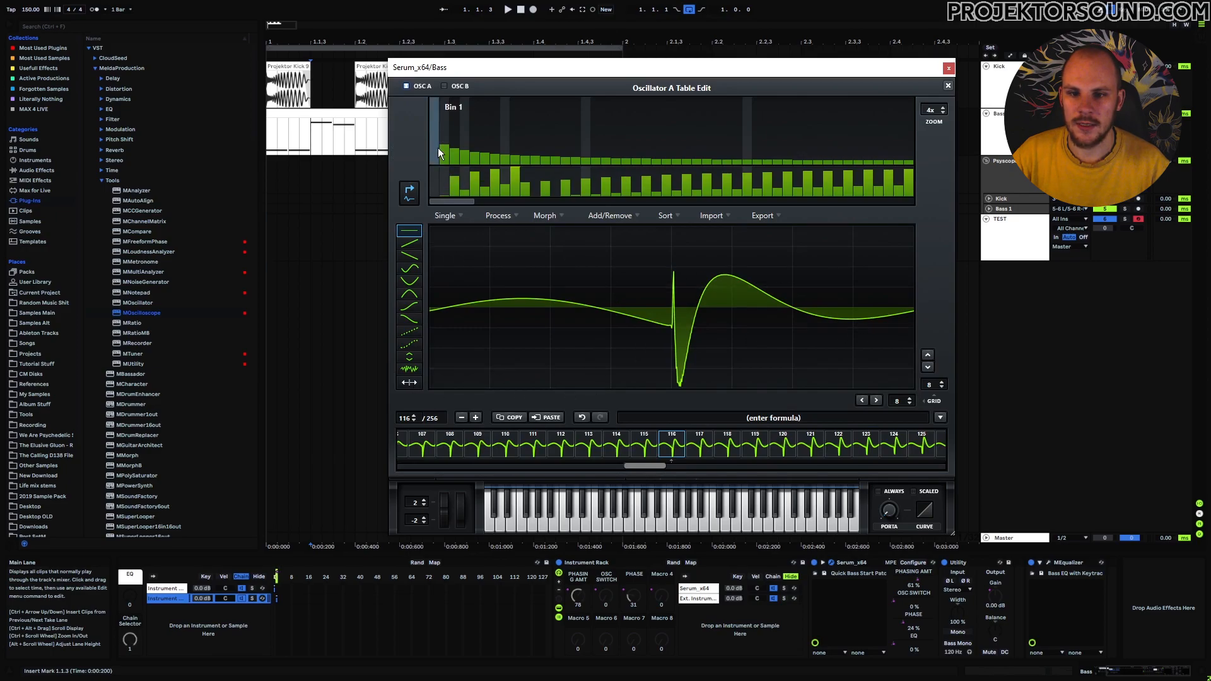
left_click(502, 216)
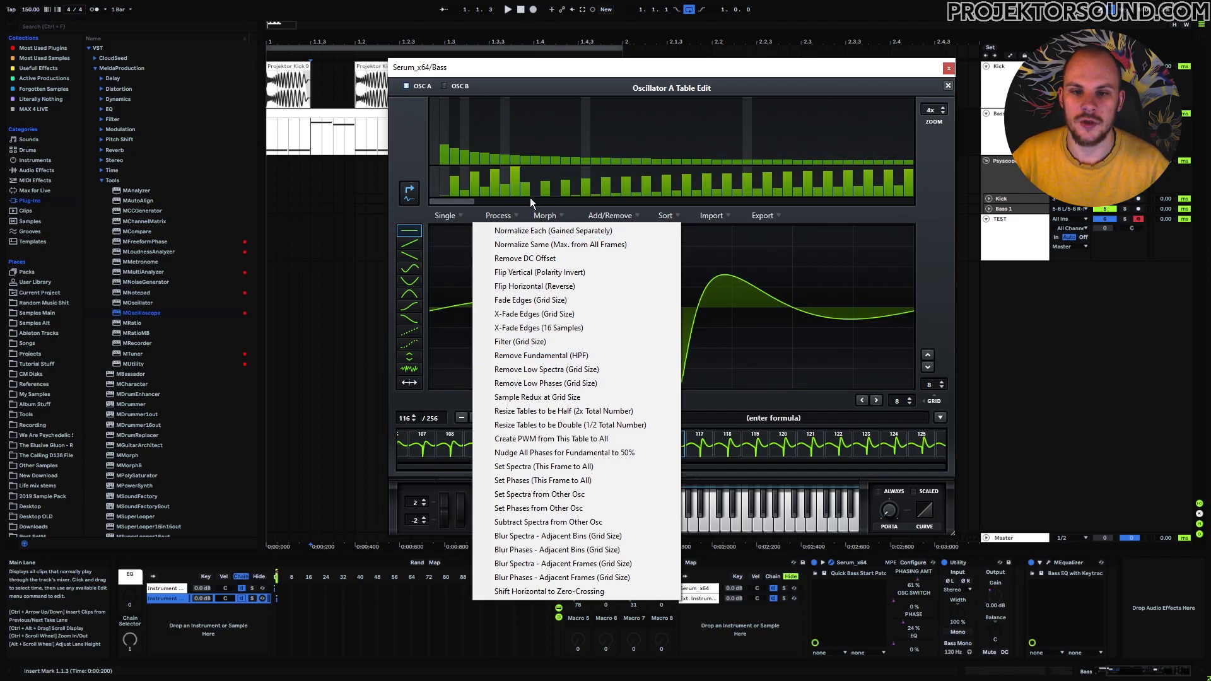
left_click(945, 101)
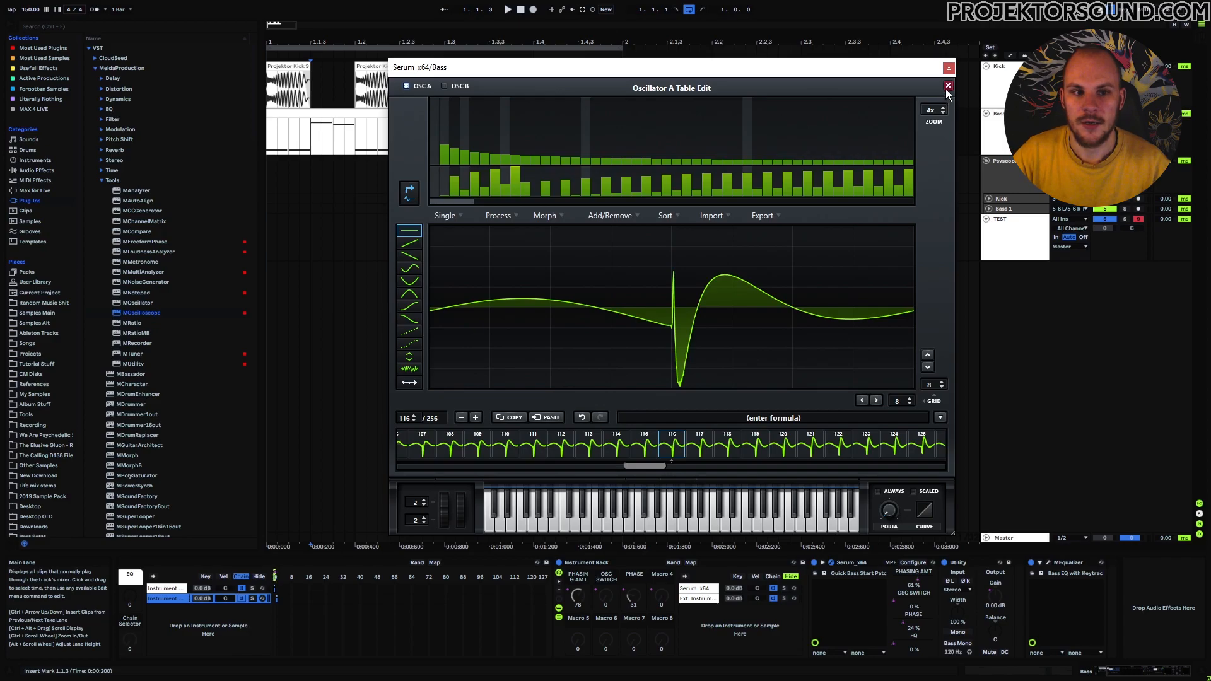
left_click(949, 86)
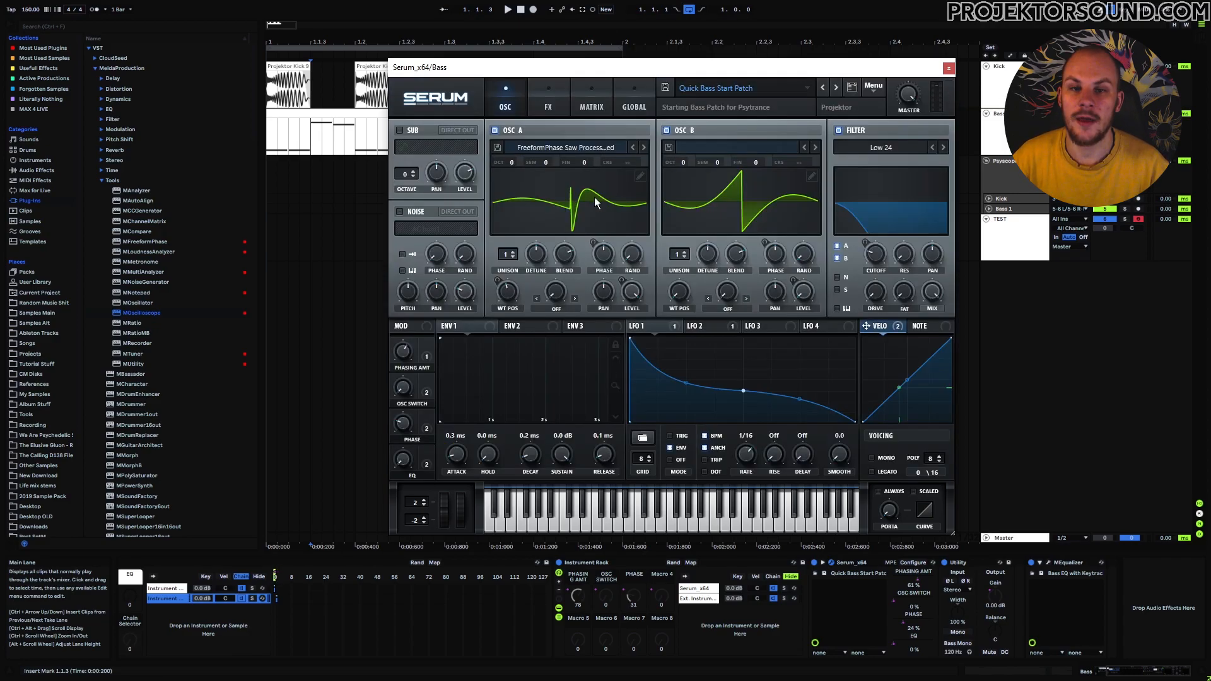
View the wavetable of Oscillator A and then of Oscillator B in Serum's table editors
left_click(640, 176)
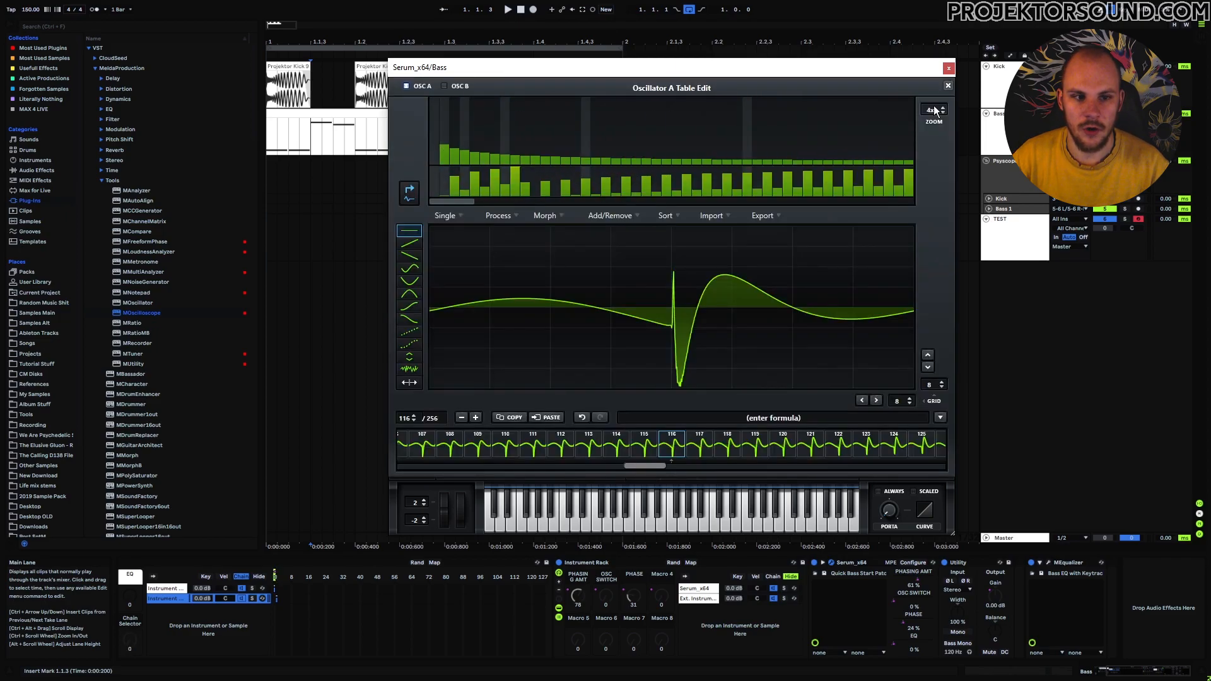
left_click(948, 86)
left_click(810, 174)
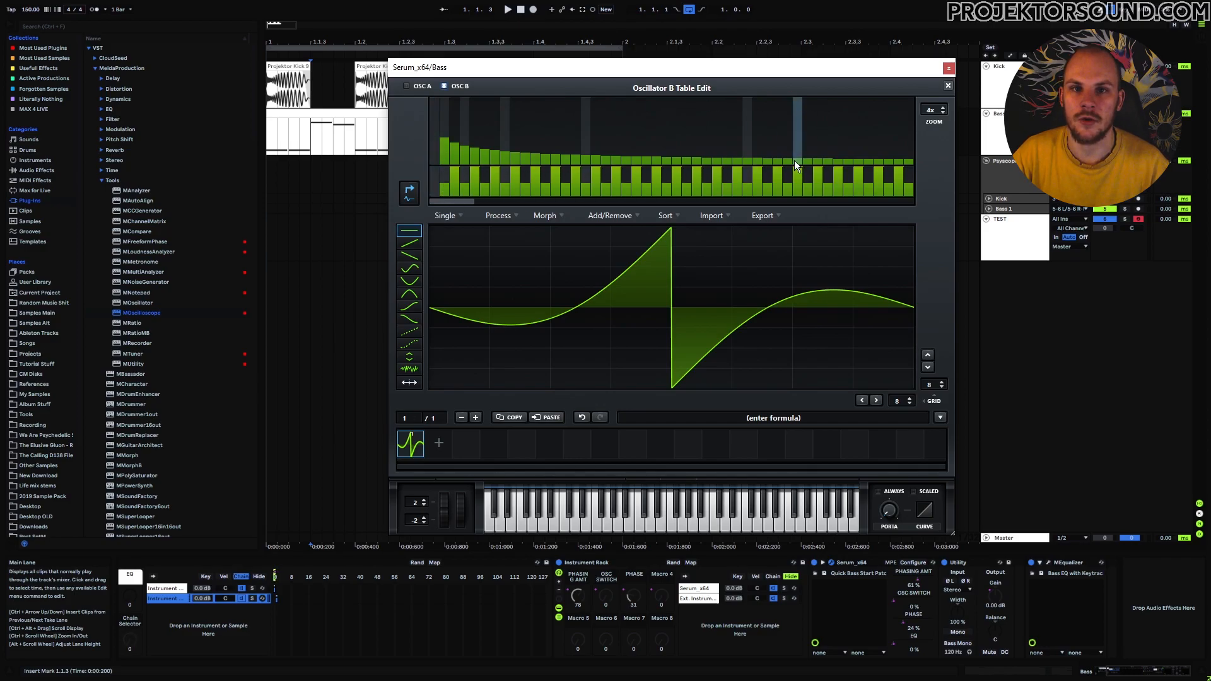
Examine the Serum, Utility and MEqualizer devices in the second instrument chain one after another
left_click(820, 607)
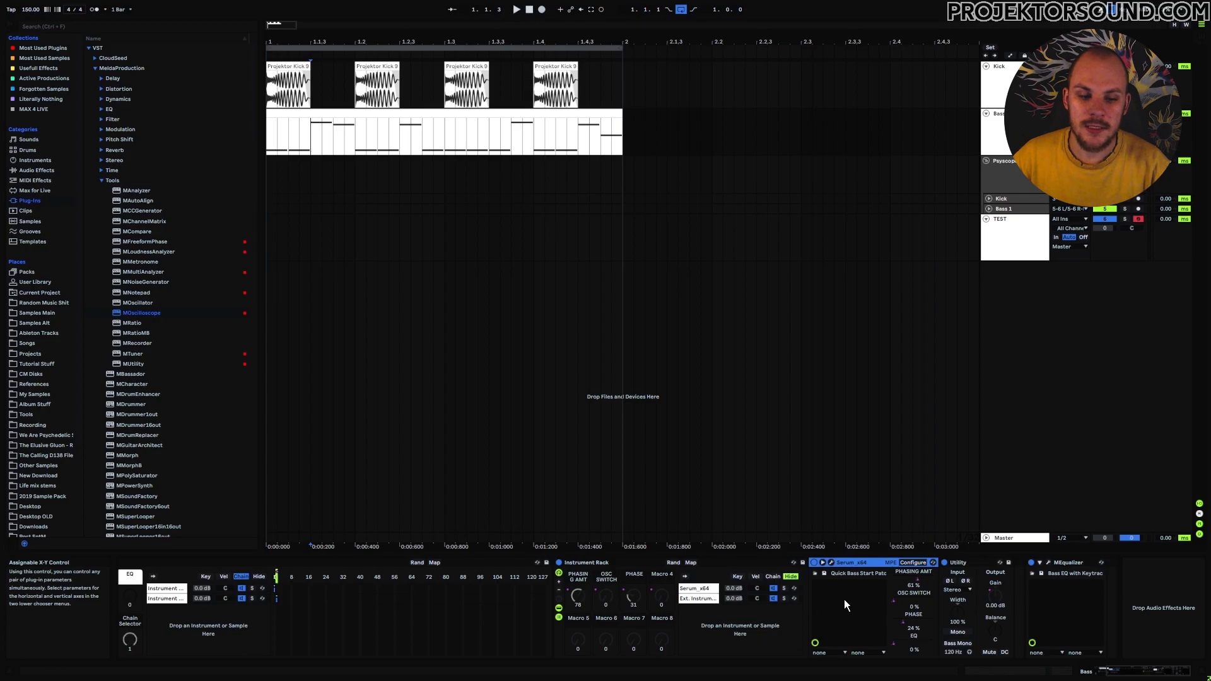
left_click(960, 564)
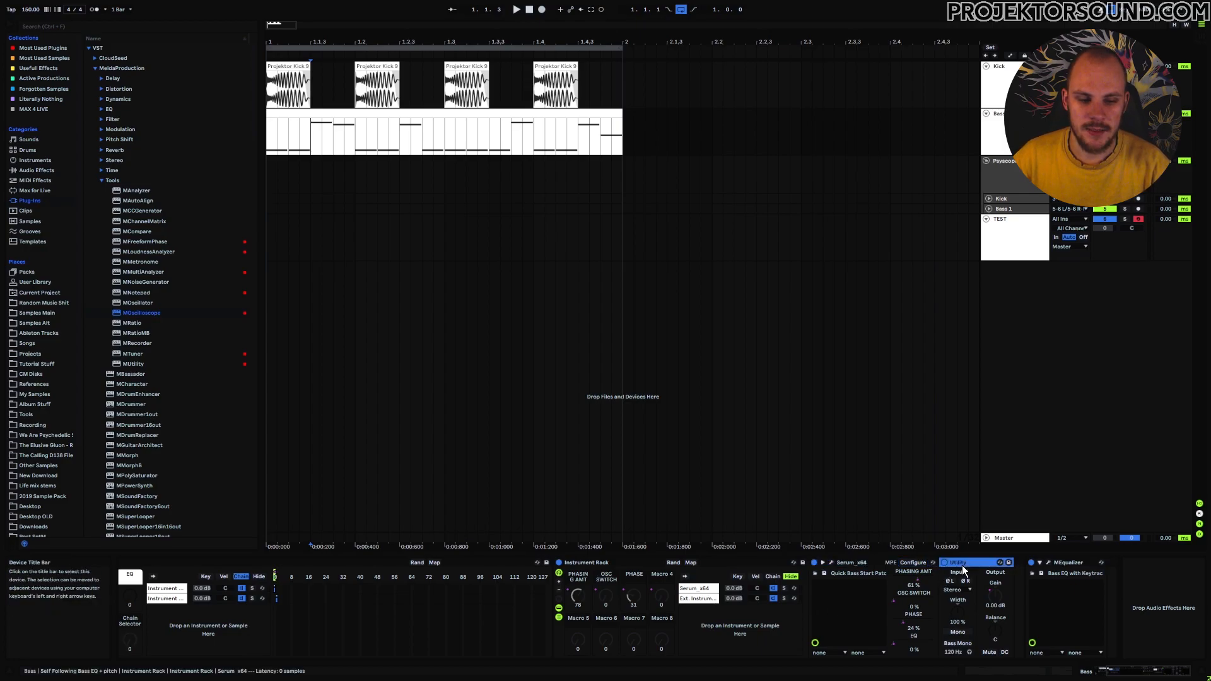
left_click(1070, 564)
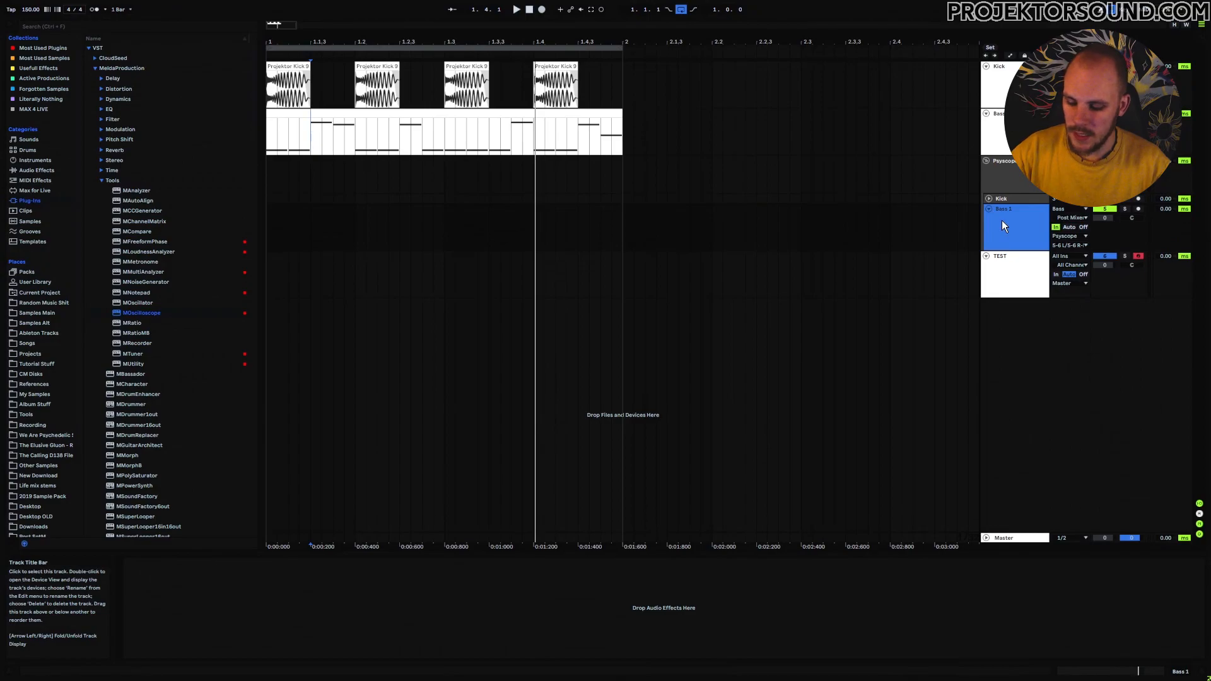
Add an audio track below Bass 1 and switch Bass 1's input tap to a rack chain's Post Mixer point
left_click(1005, 240)
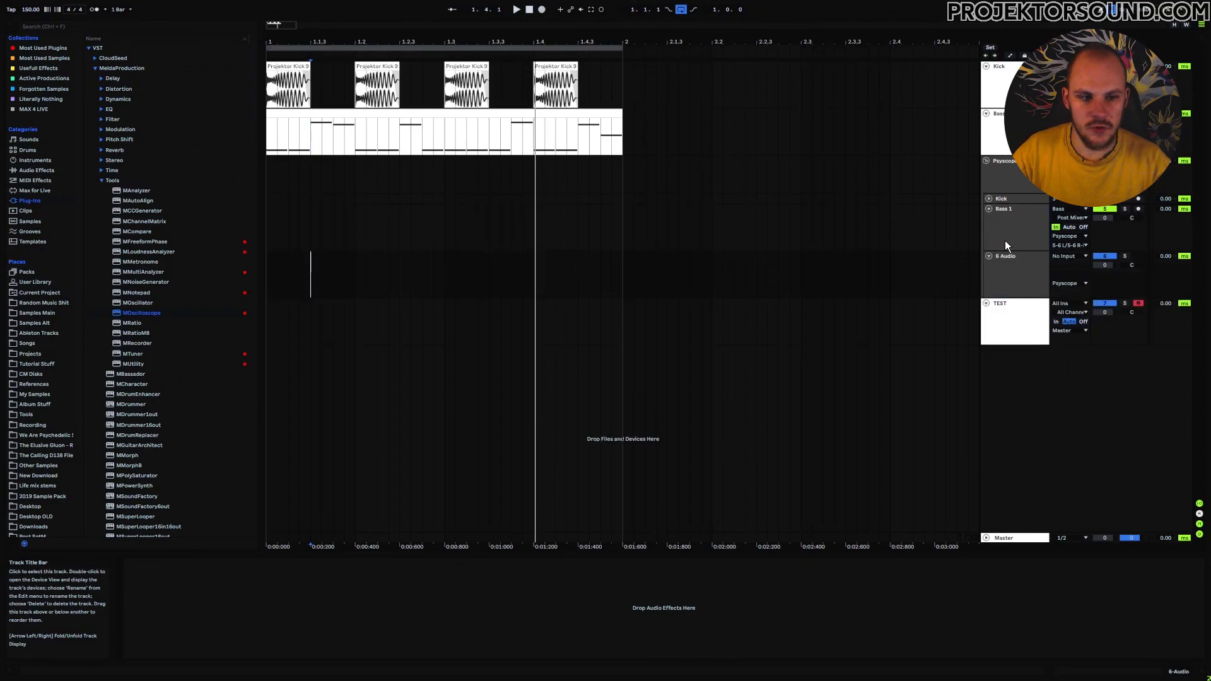
left_click(1069, 218)
left_click(1097, 269)
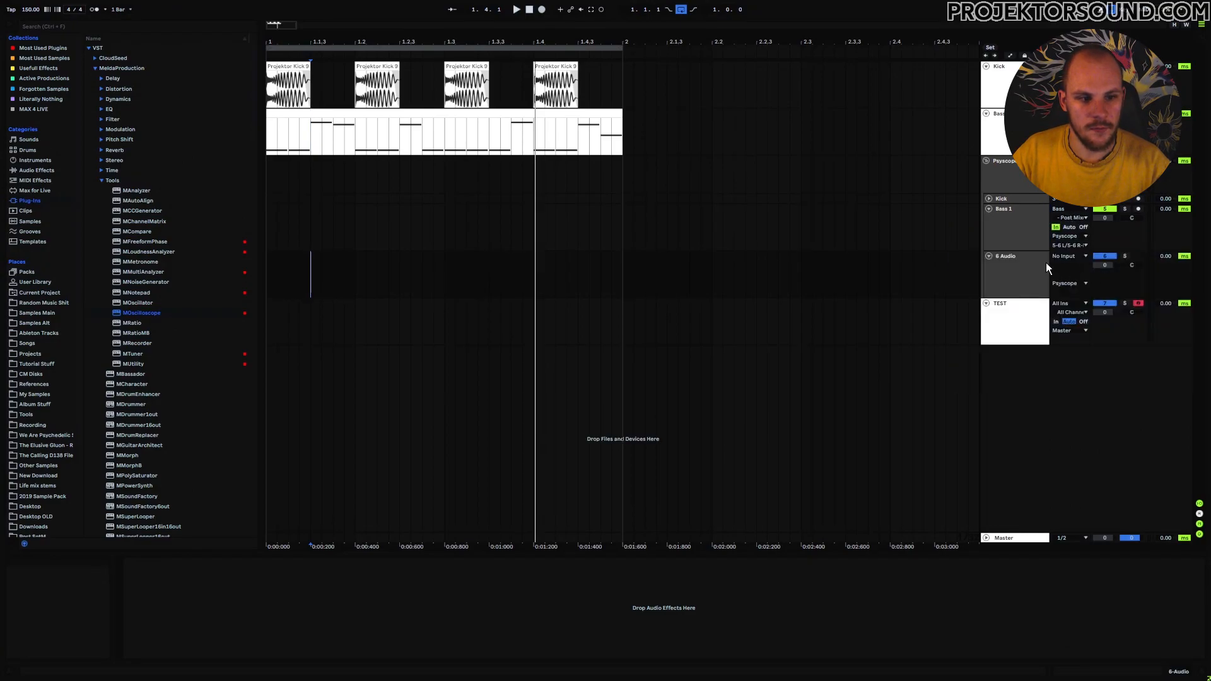
Set the new audio track's input to Bass, tapped at a rack chain's Post Mixer point
left_click(1028, 256)
left_click(1074, 256)
left_click(1070, 300)
left_click(1069, 266)
left_click(1104, 387)
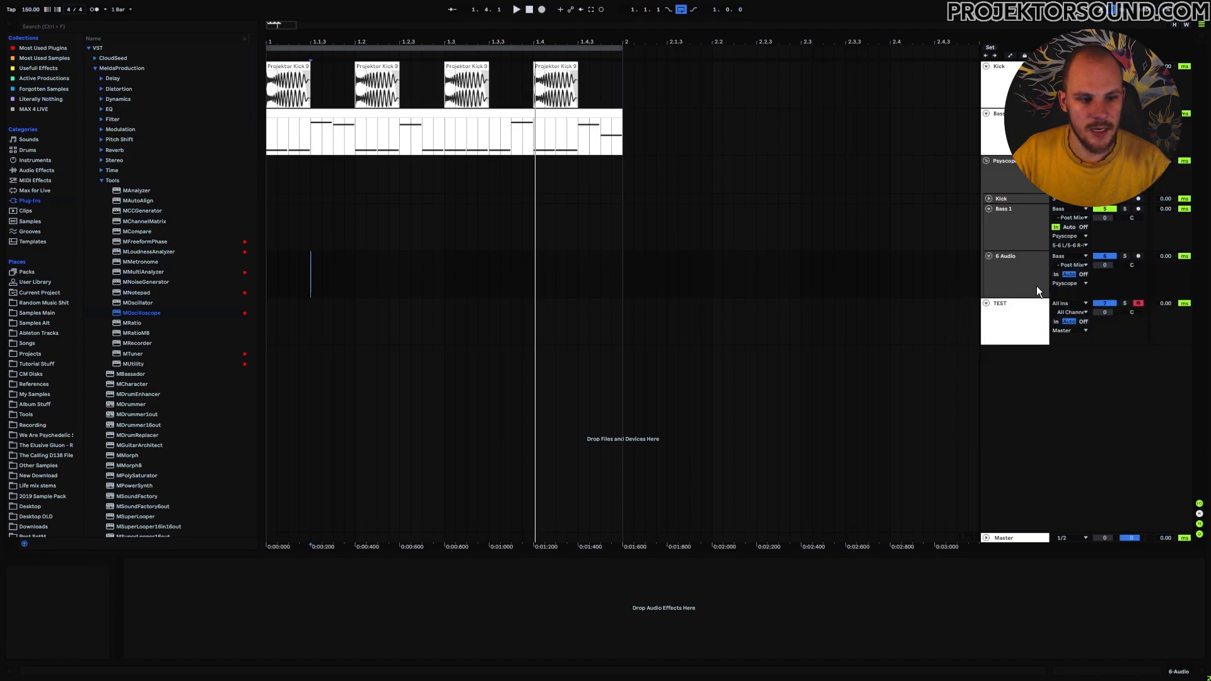
Route the new audio track's output to Psyscope on channels 7-8 and set its monitoring to In
left_click(1070, 284)
left_click(1073, 317)
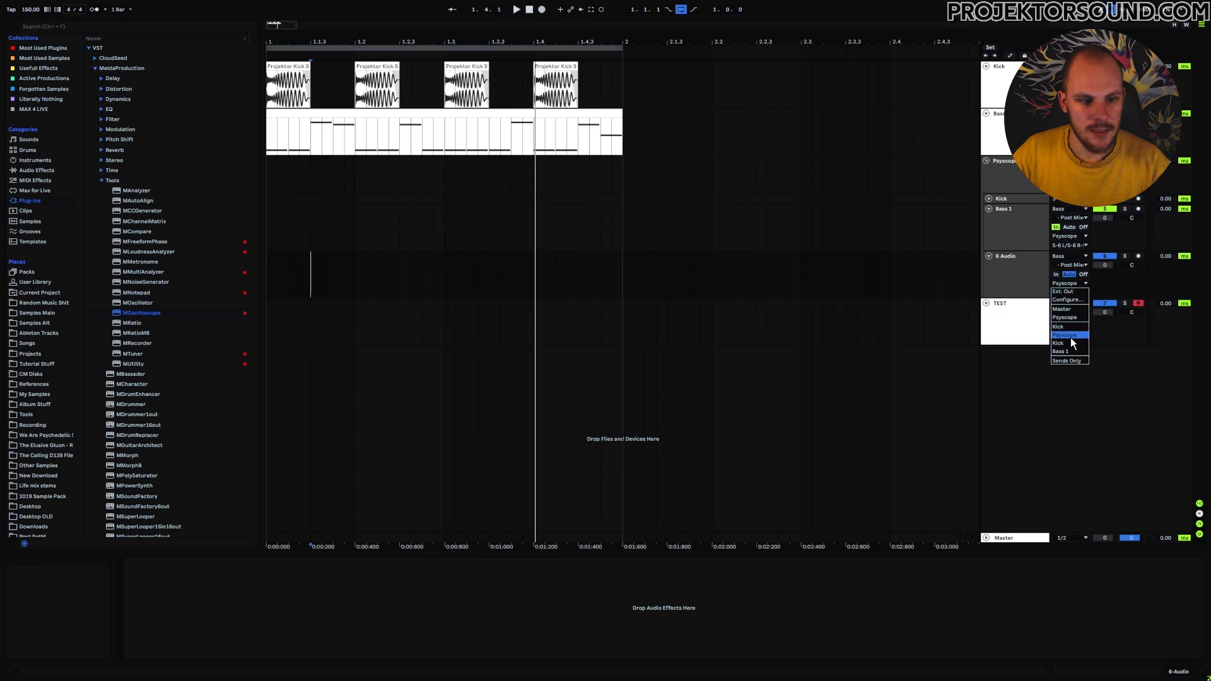
left_click(1073, 294)
left_click(1071, 317)
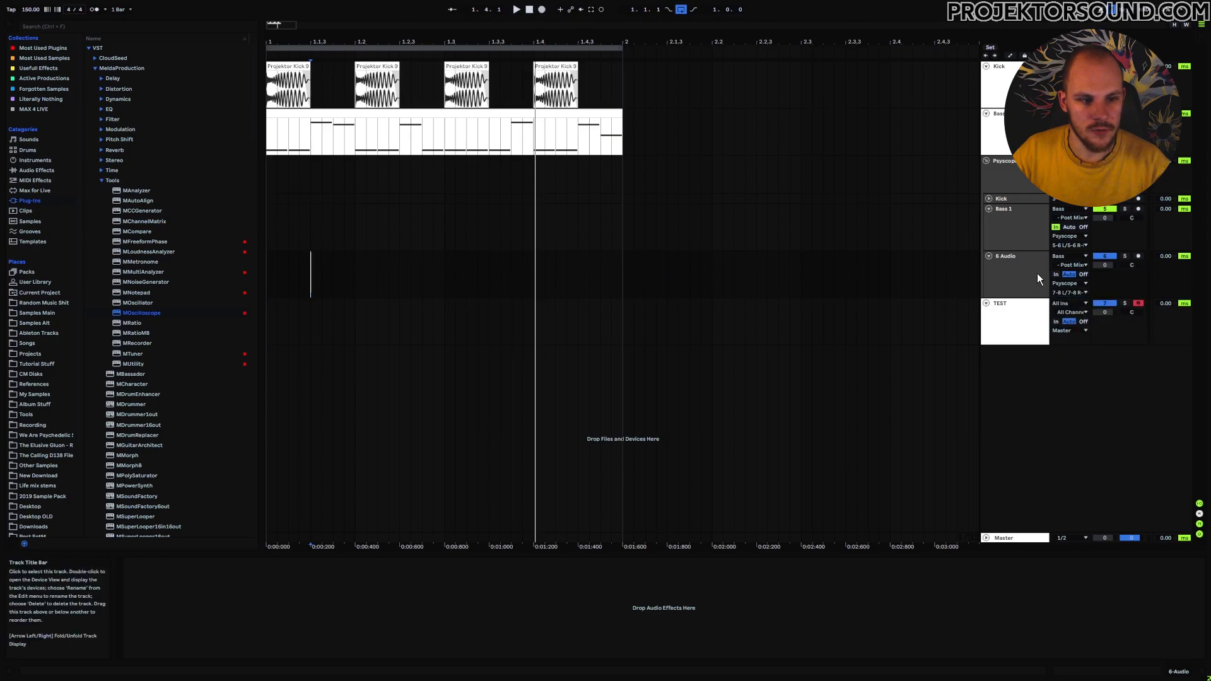
left_click(1056, 274)
Rename the new audio track as Bass HP and the Bass 1 track as Bass Normal
left_click(1006, 269)
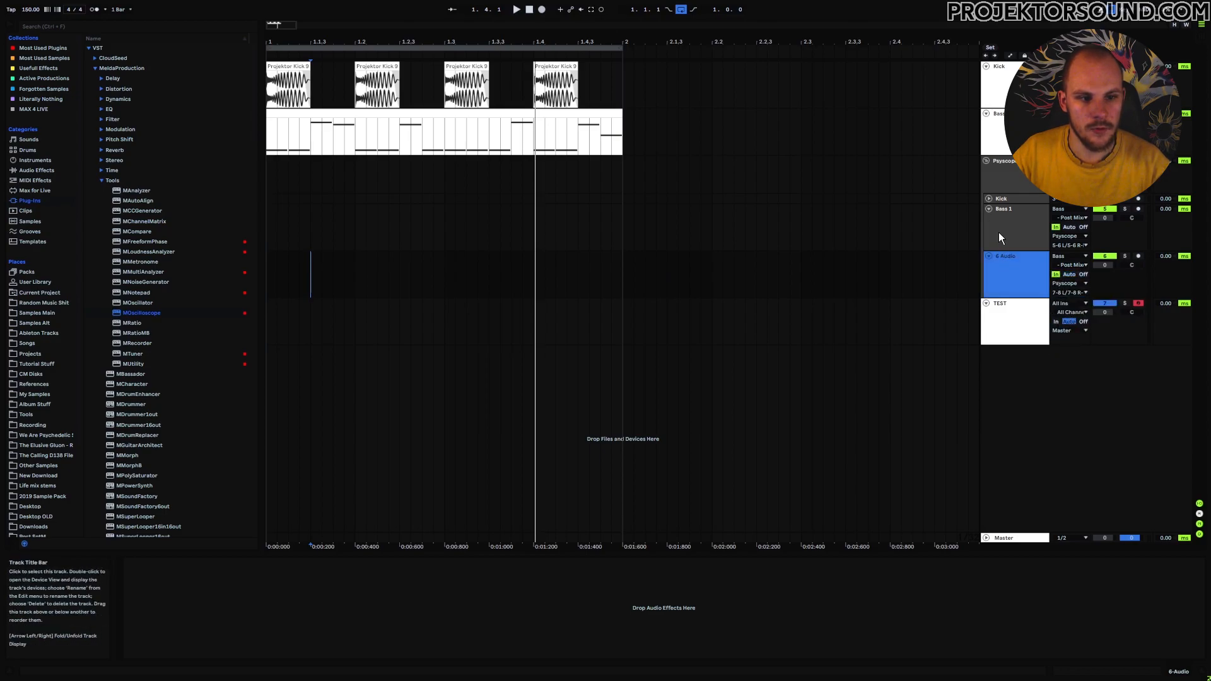
right_click(1010, 282)
left_click(1038, 324)
type("Bass HP")
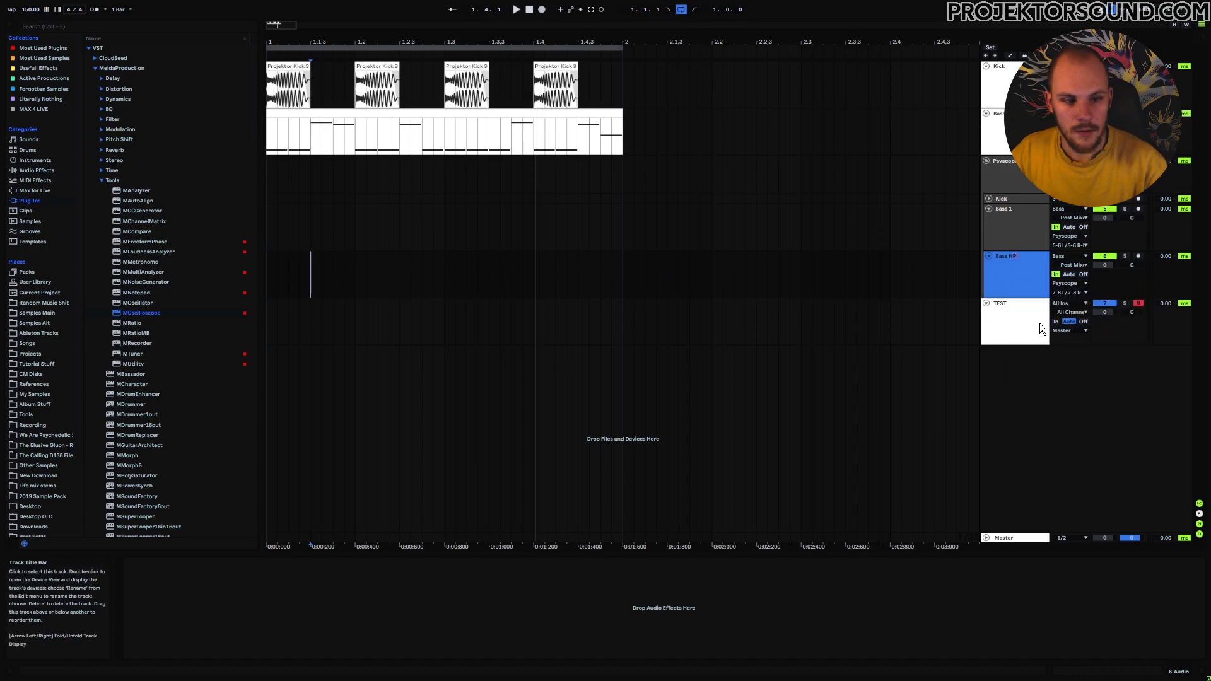
left_click(1020, 229)
right_click(1020, 229)
left_click(1050, 271)
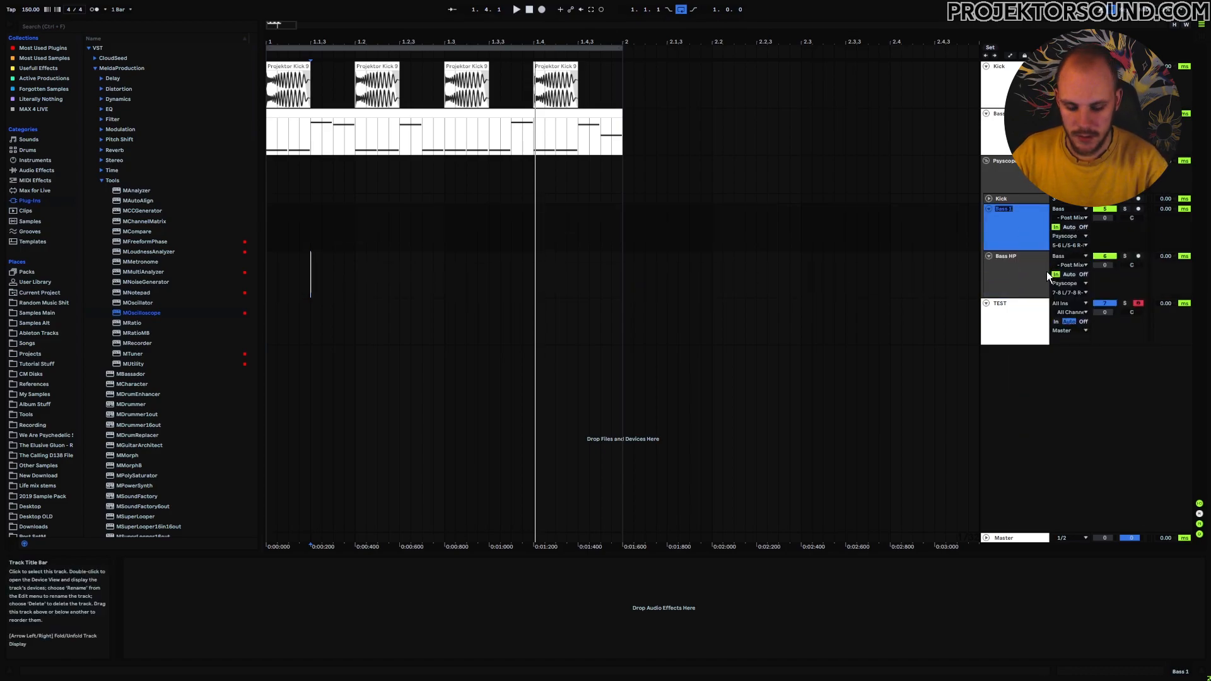
type("Bass Normal")
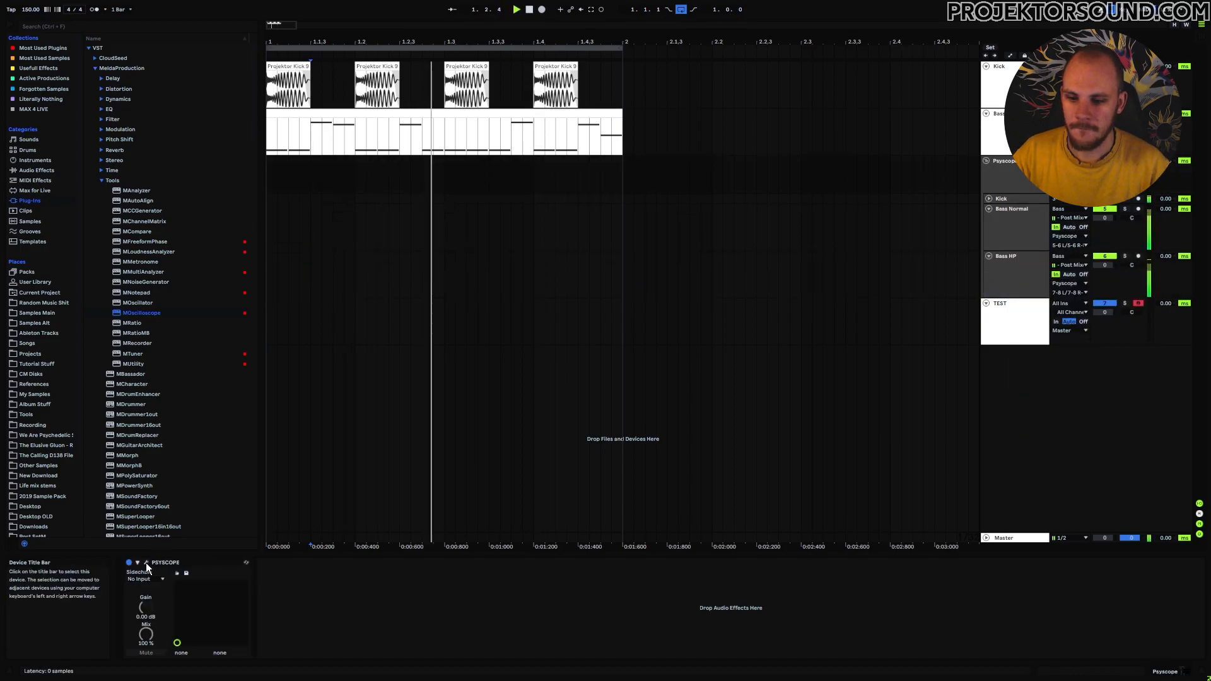
Open Psyscope and switch its waveform display to layers
left_click(146, 562)
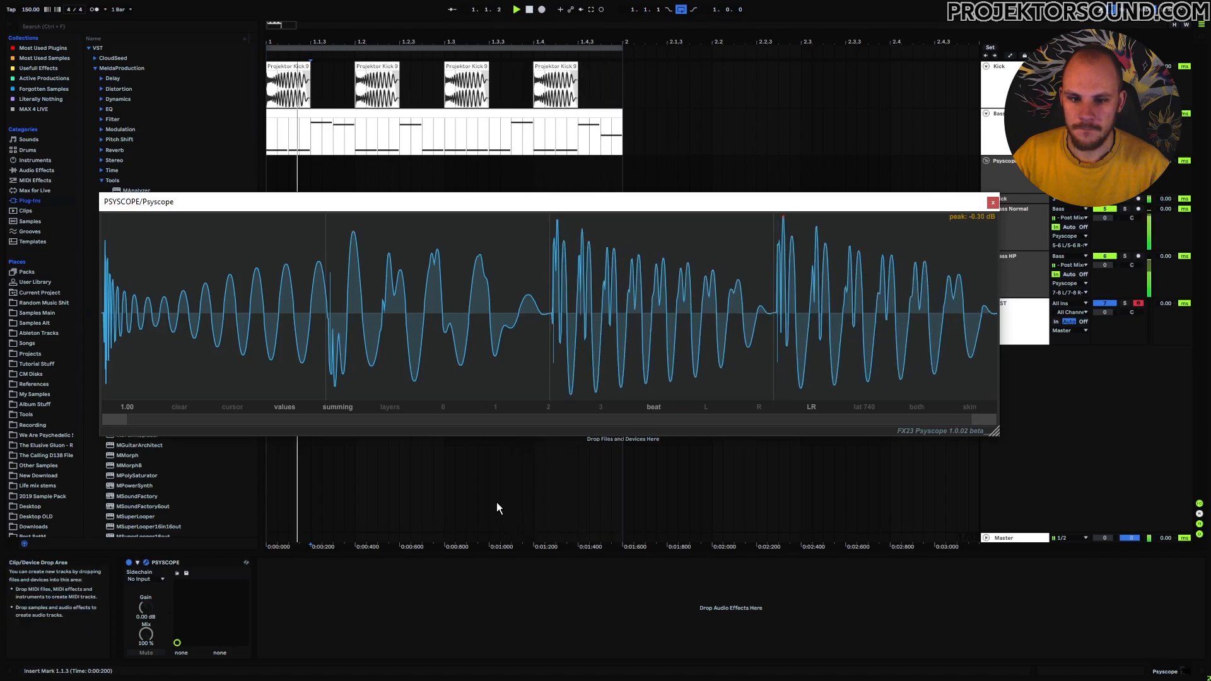
left_click(390, 407)
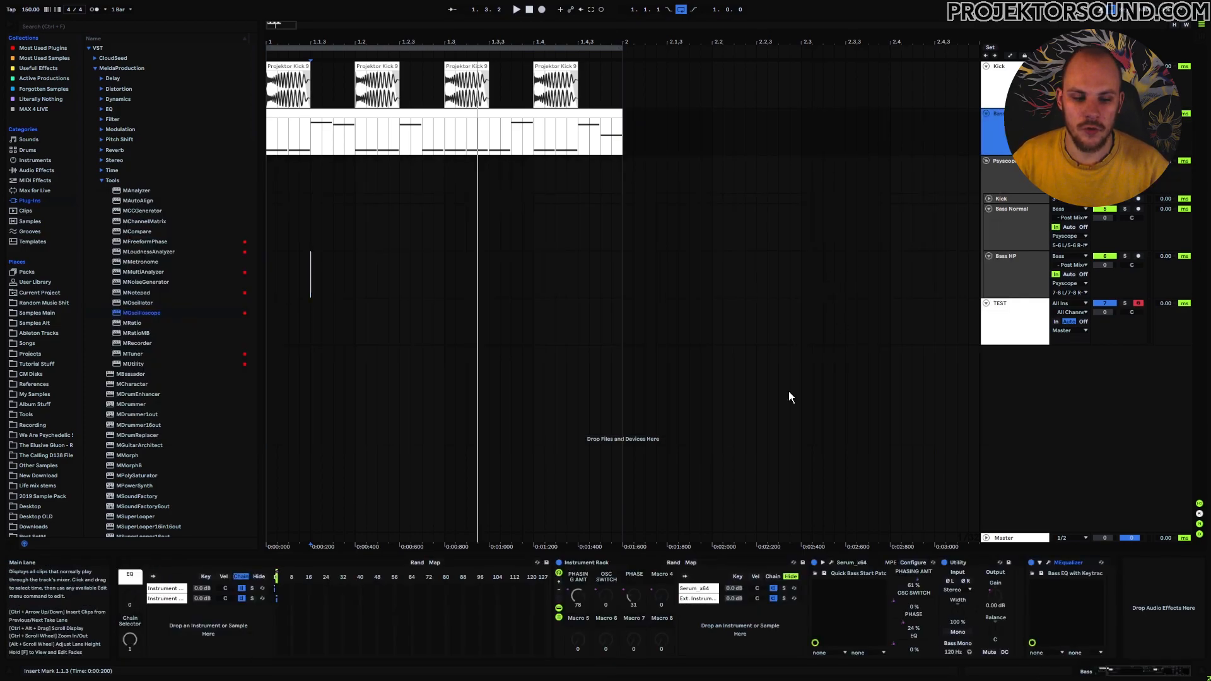
Examine the first instrument chain's LFO, Serum, Utility and MEqualizer devices
left_click(173, 589)
left_click(1051, 562)
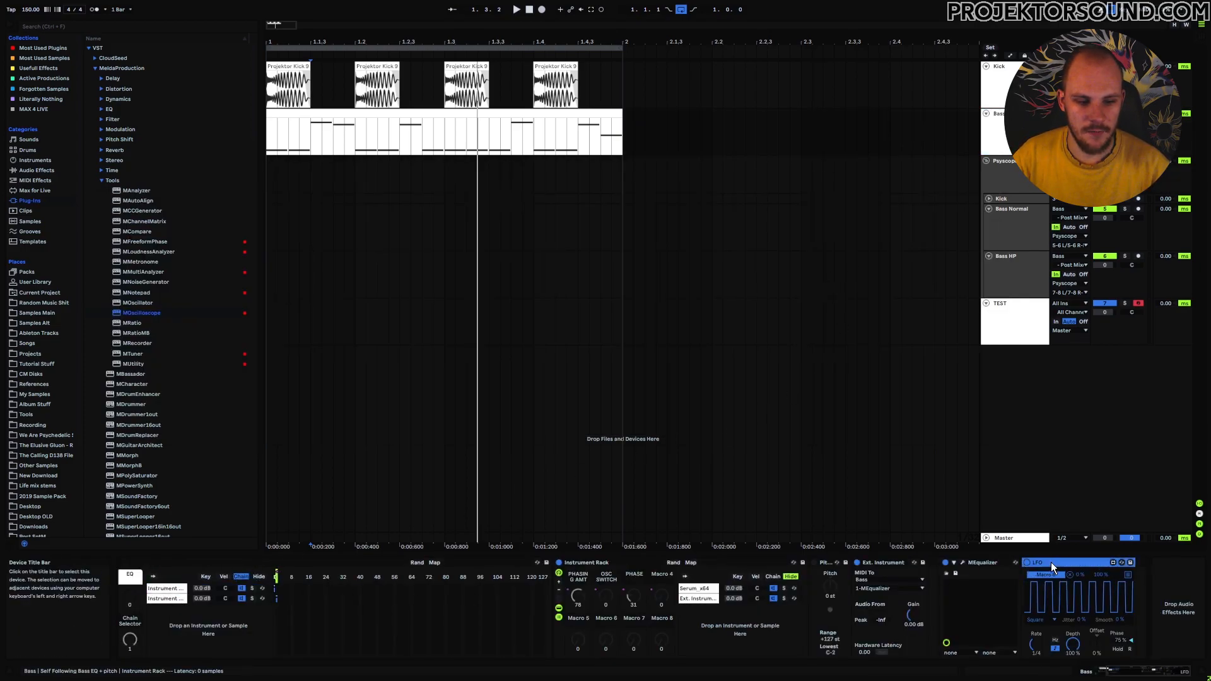
left_click(722, 591)
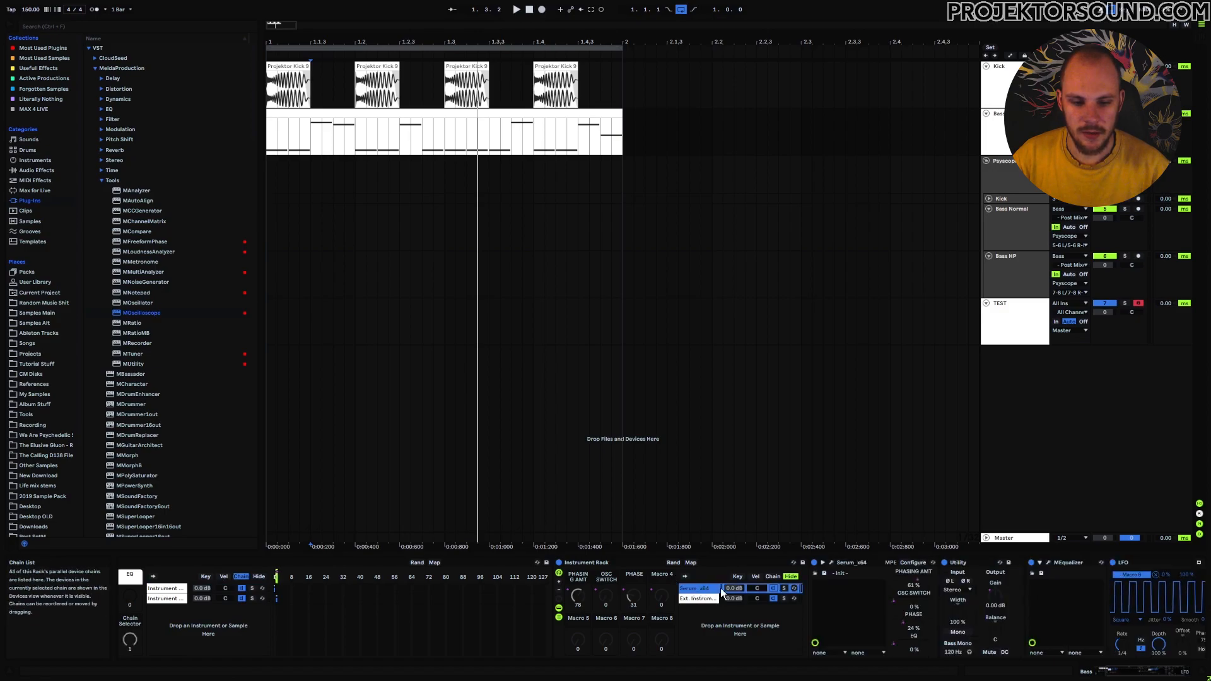
left_click(852, 561)
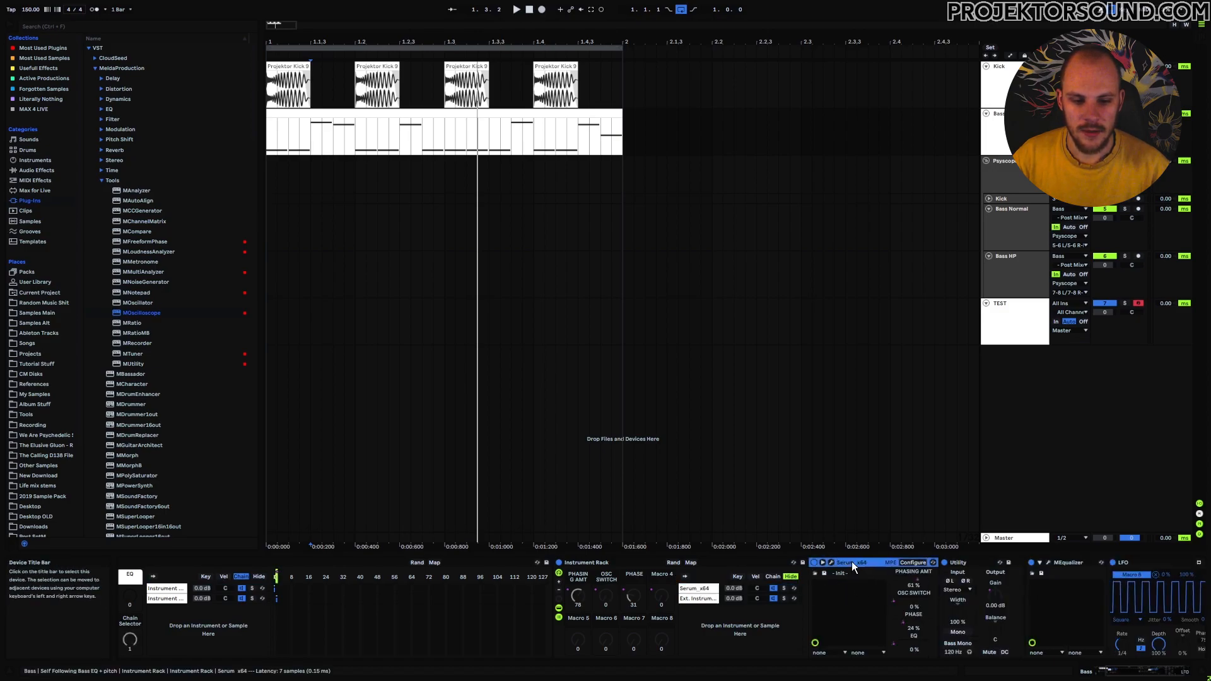
left_click(957, 565)
left_click(1066, 564)
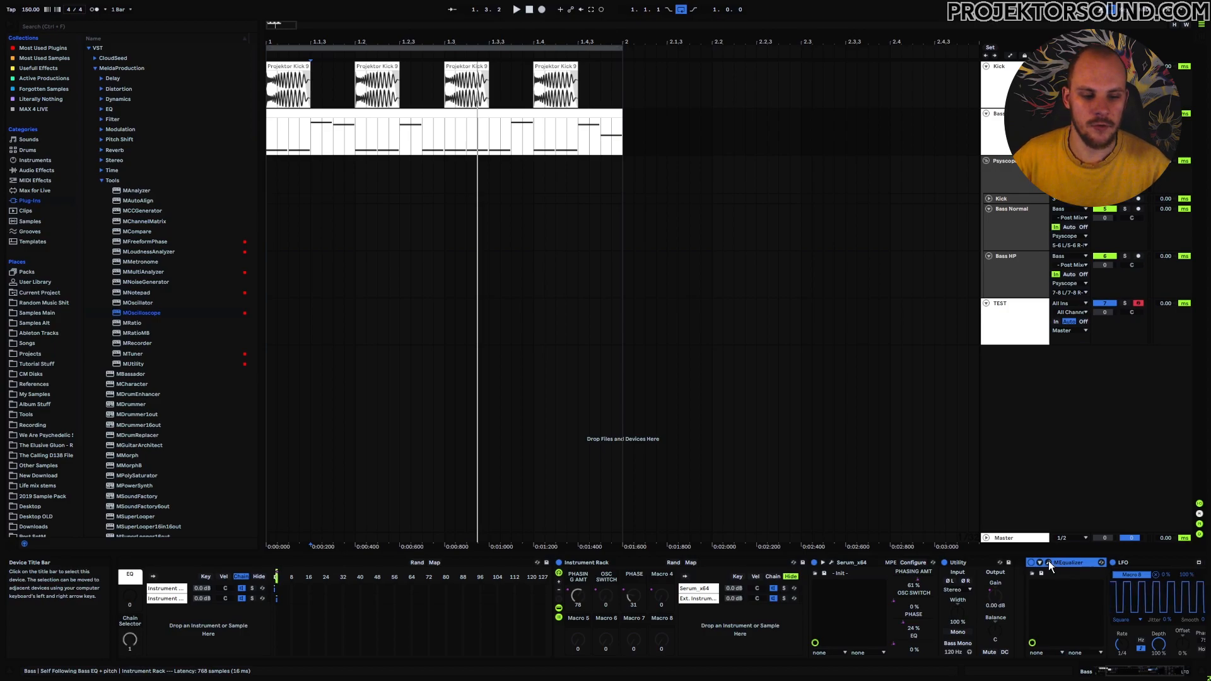
Open the MEqualizer in the first instrument chain, and go to the one in the second chain to compare
left_click(1048, 562)
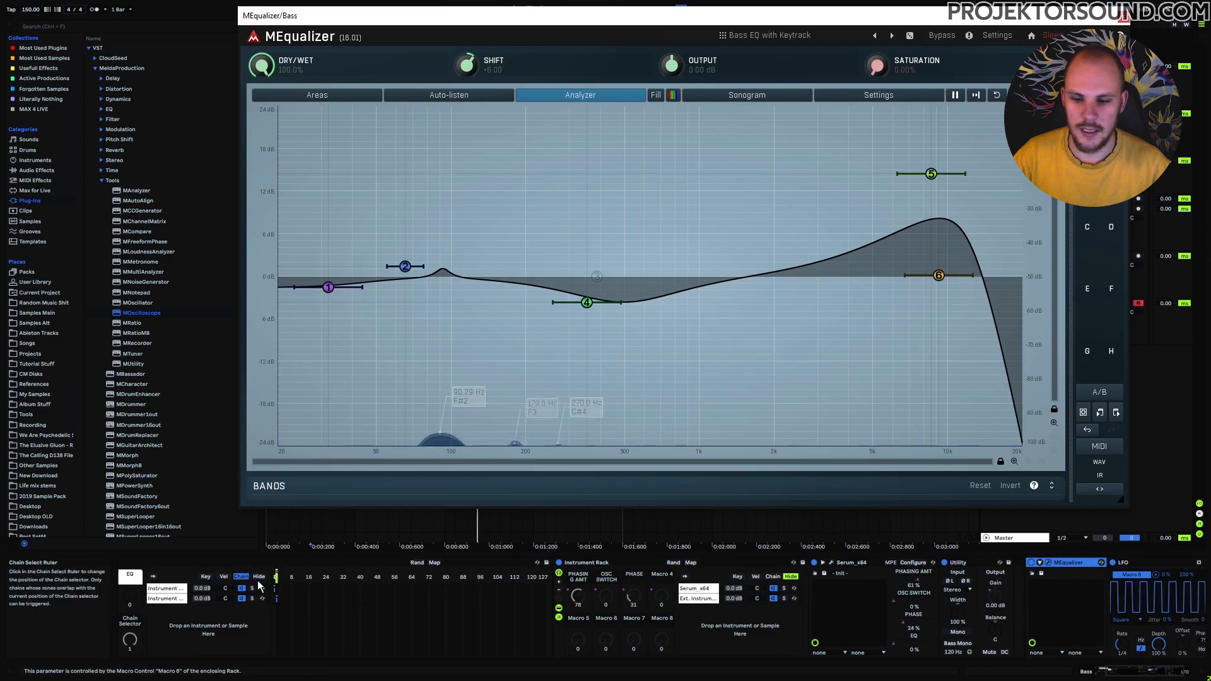
left_click(165, 598)
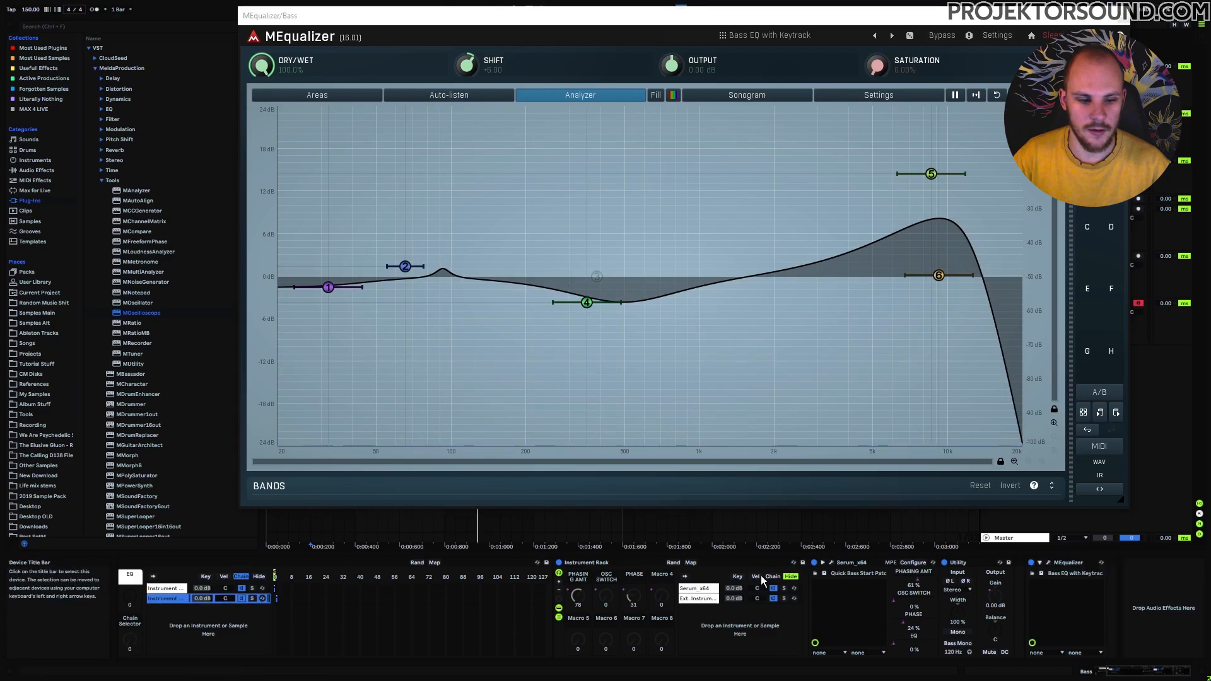
left_click(1049, 564)
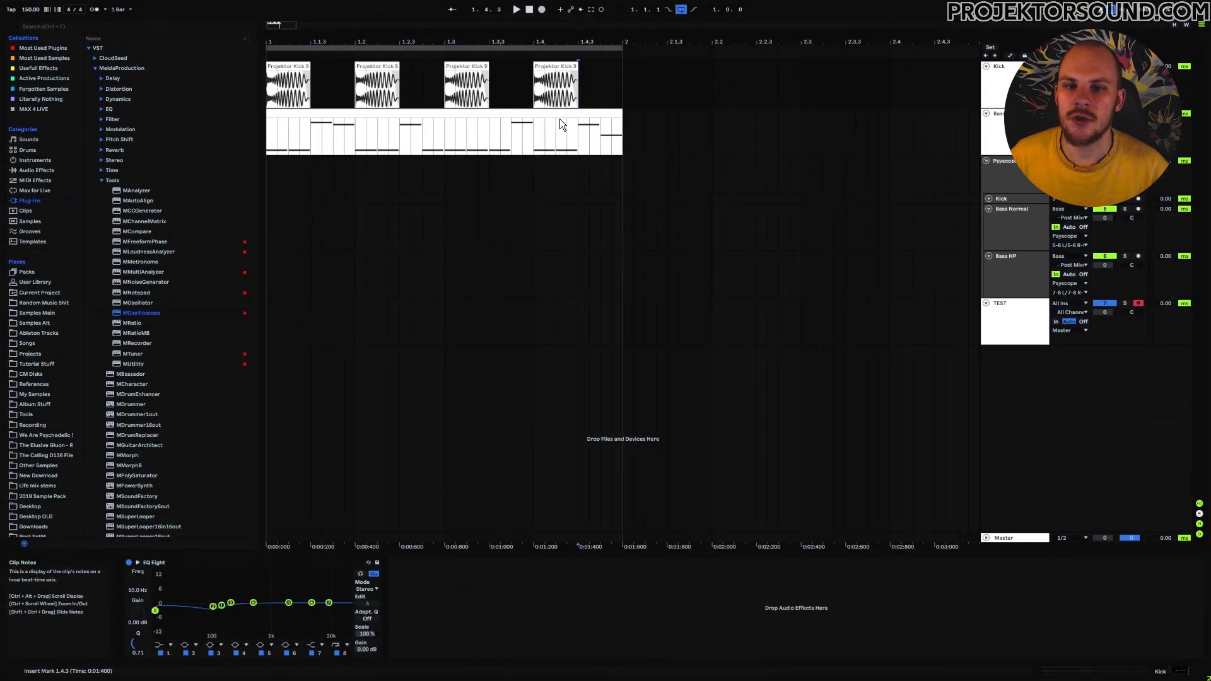
Highlight the last kick and the gap after it in the arrangement, and open the Bass clip's notes
left_click(535, 89)
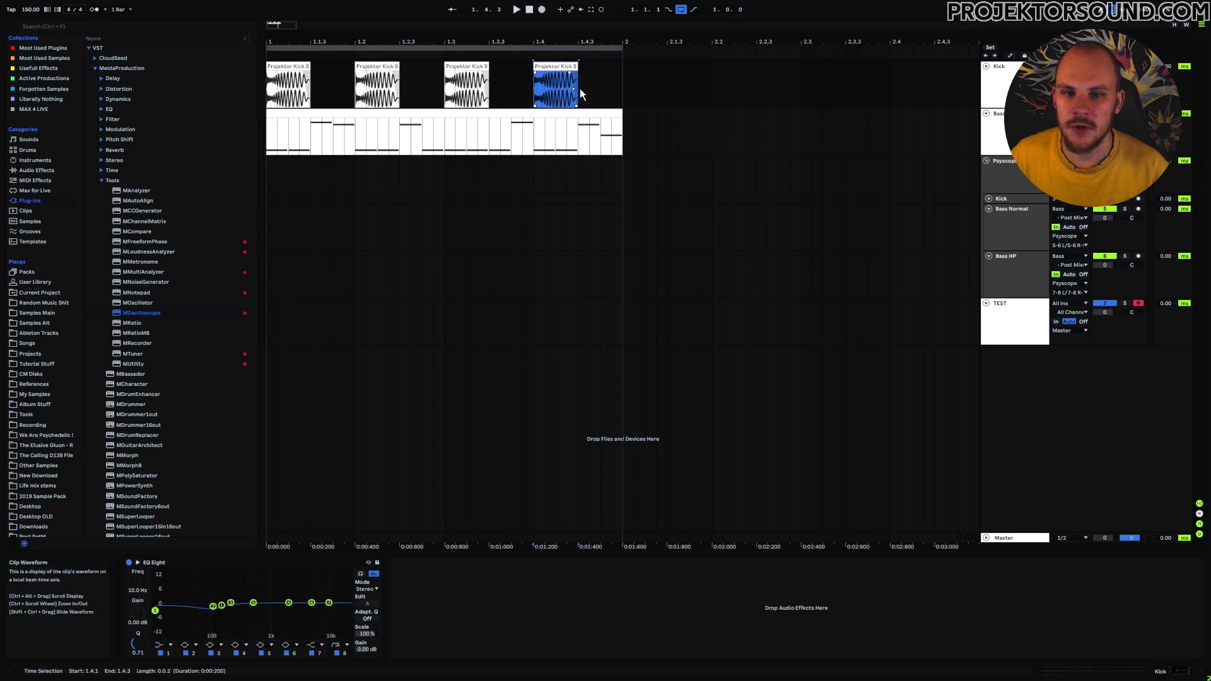
left_click_drag(580, 80, 599, 81)
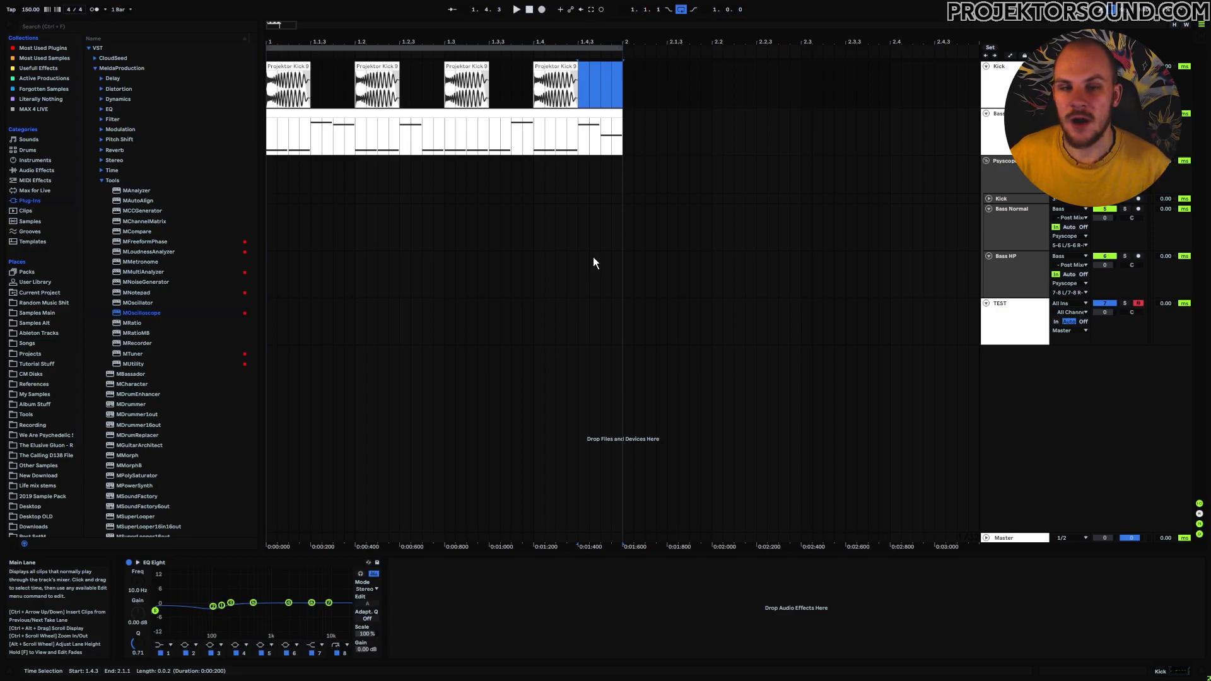
double_click(546, 119)
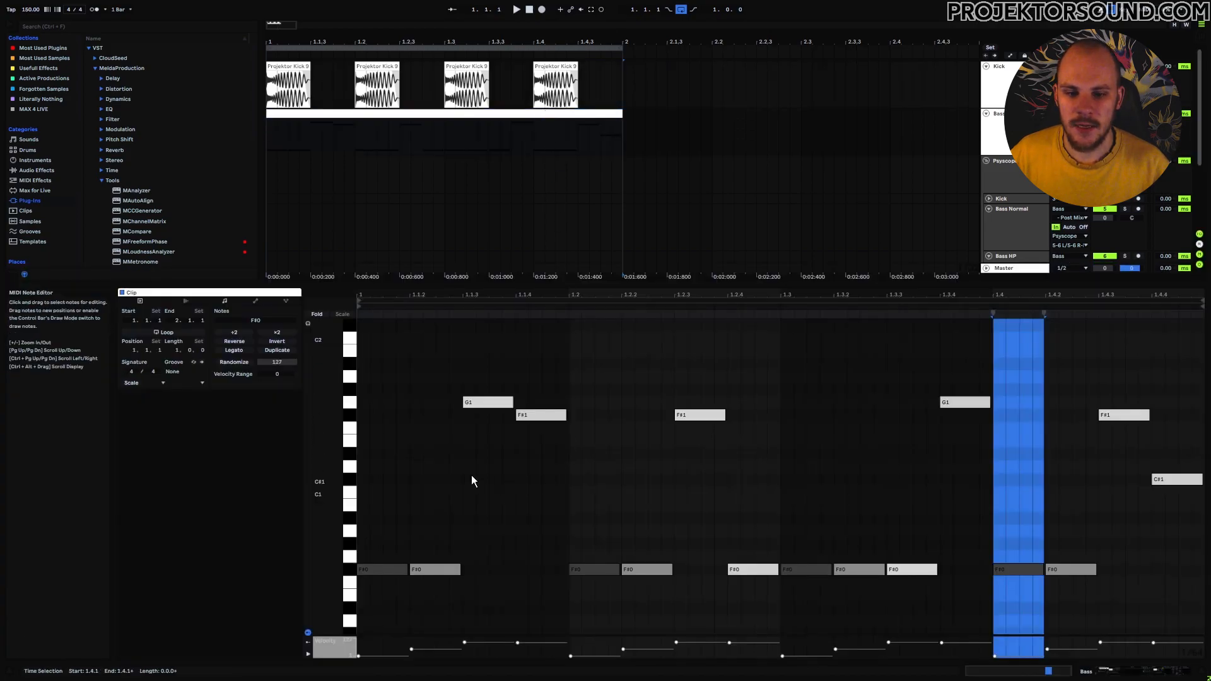
left_click(452, 470)
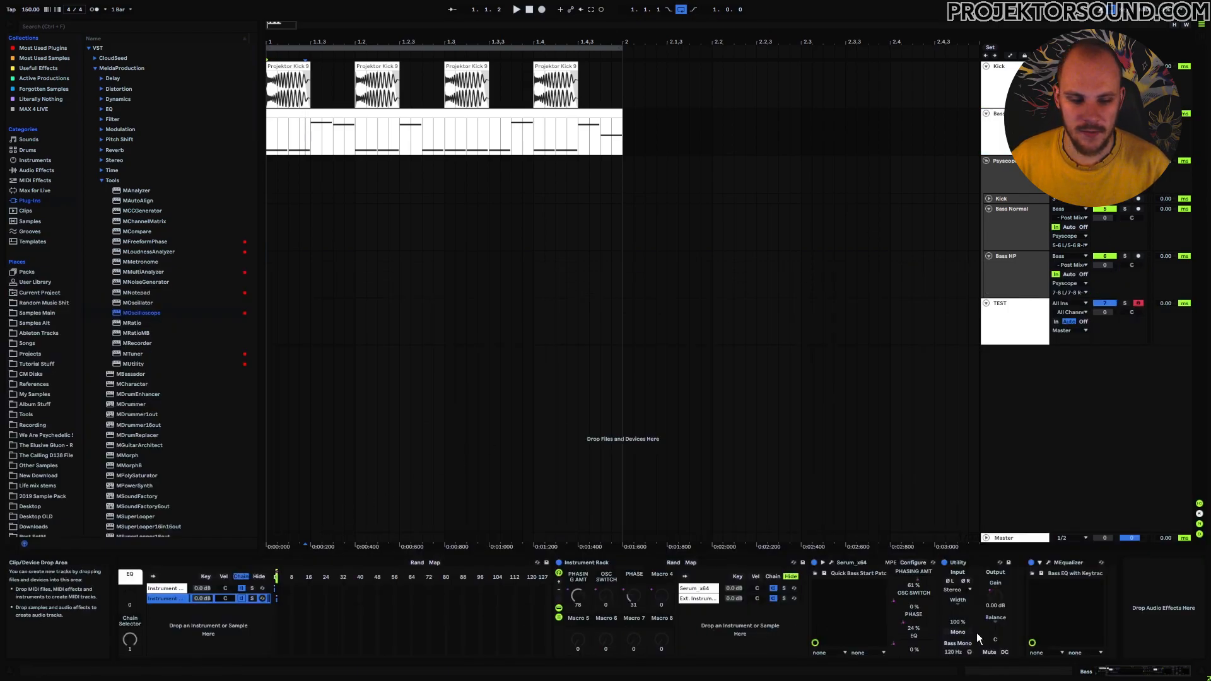
Set the outer rack's PHASING AMT macro to 30 and play the loop from the start
scroll(454, 609, "up", 5)
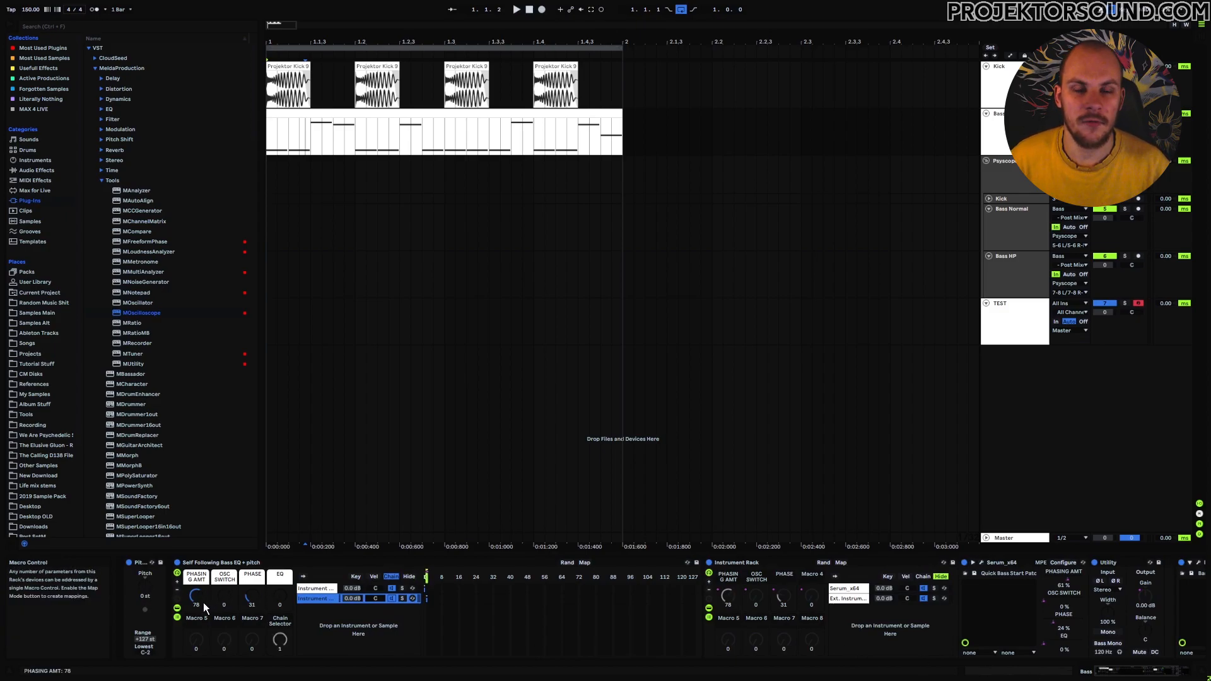
left_click(270, 128)
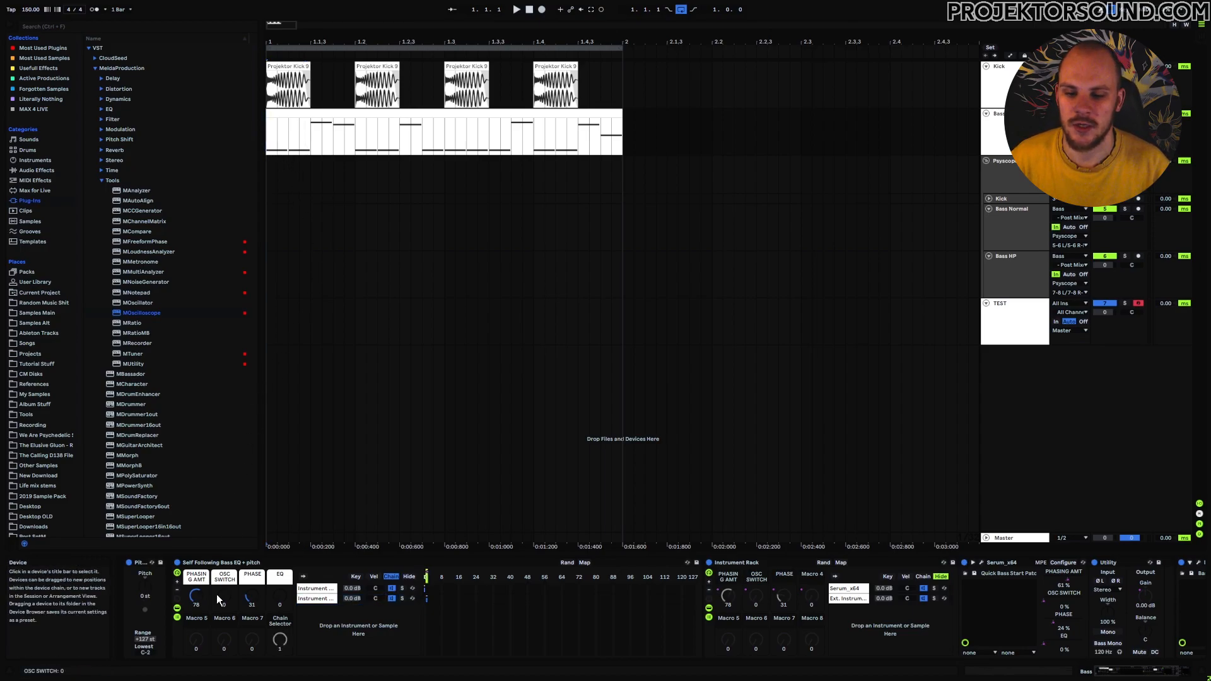
key("space")
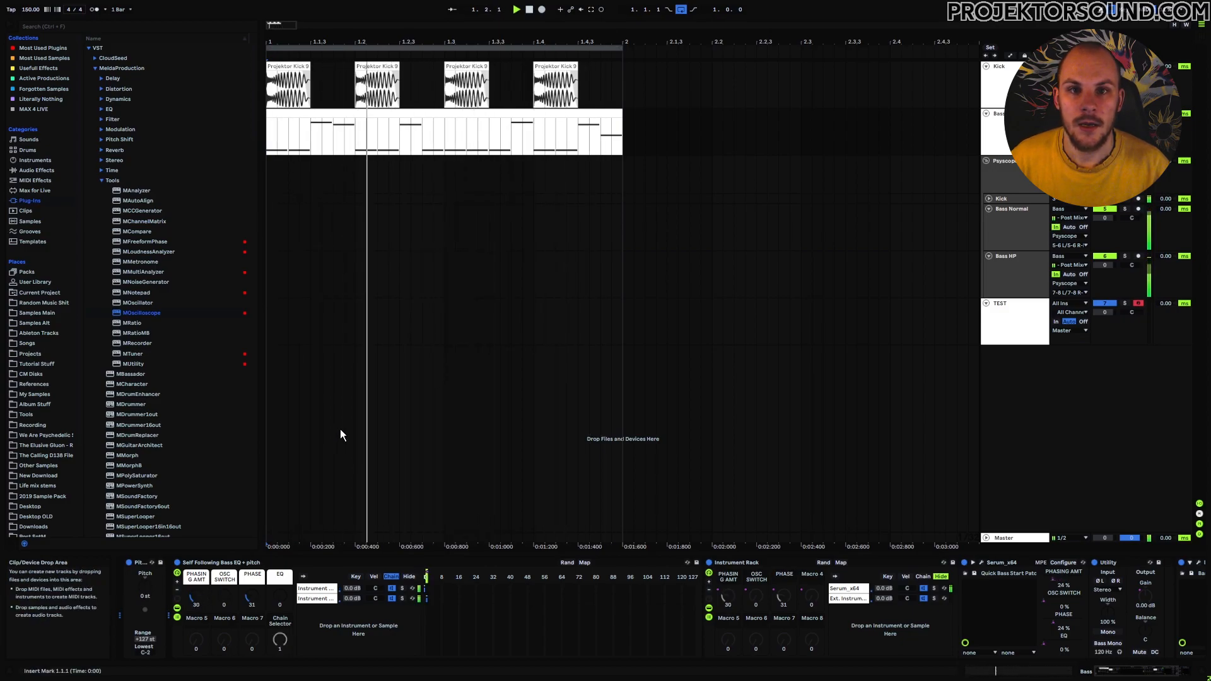
key("space")
Raise the OSC SWITCH macro to 127, play the loop, and close the Serum window
left_click_drag(227, 596, 228, 517)
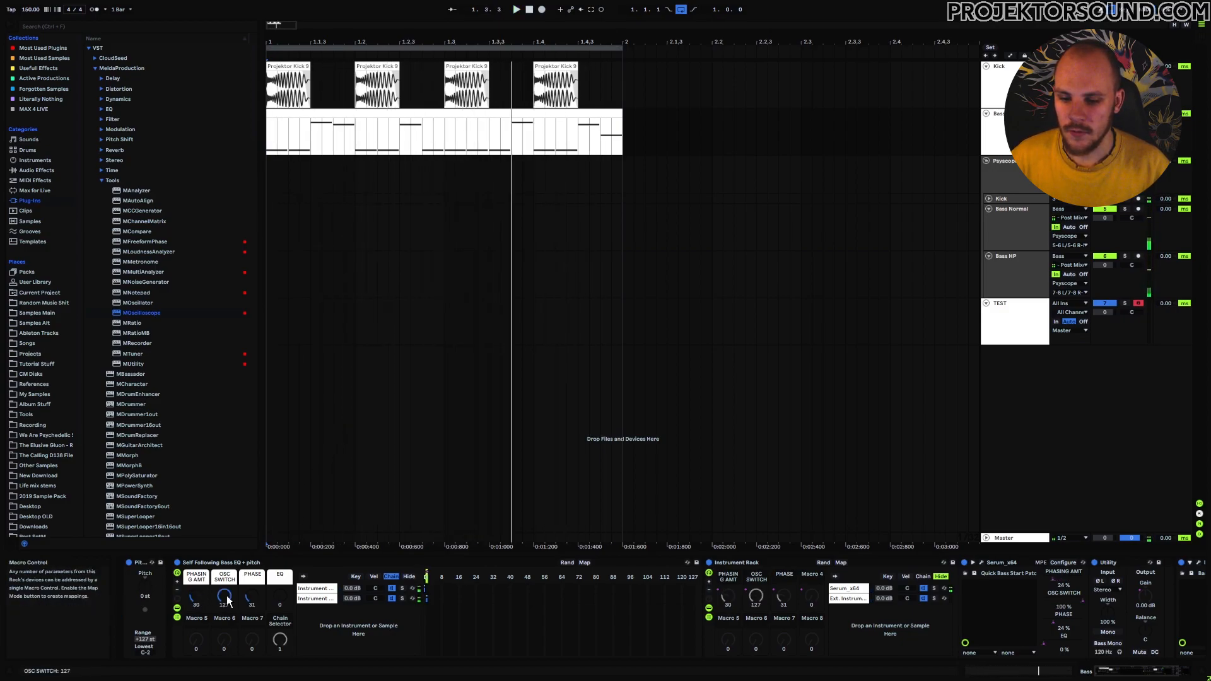
key("space")
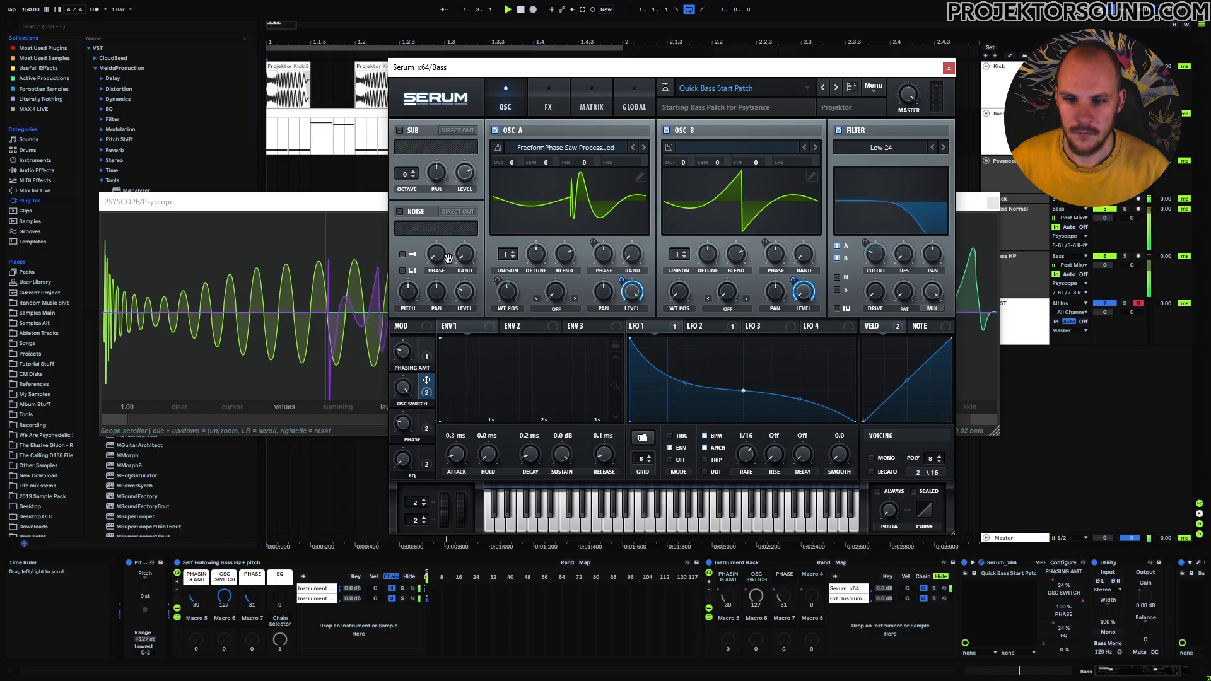
left_click(948, 68)
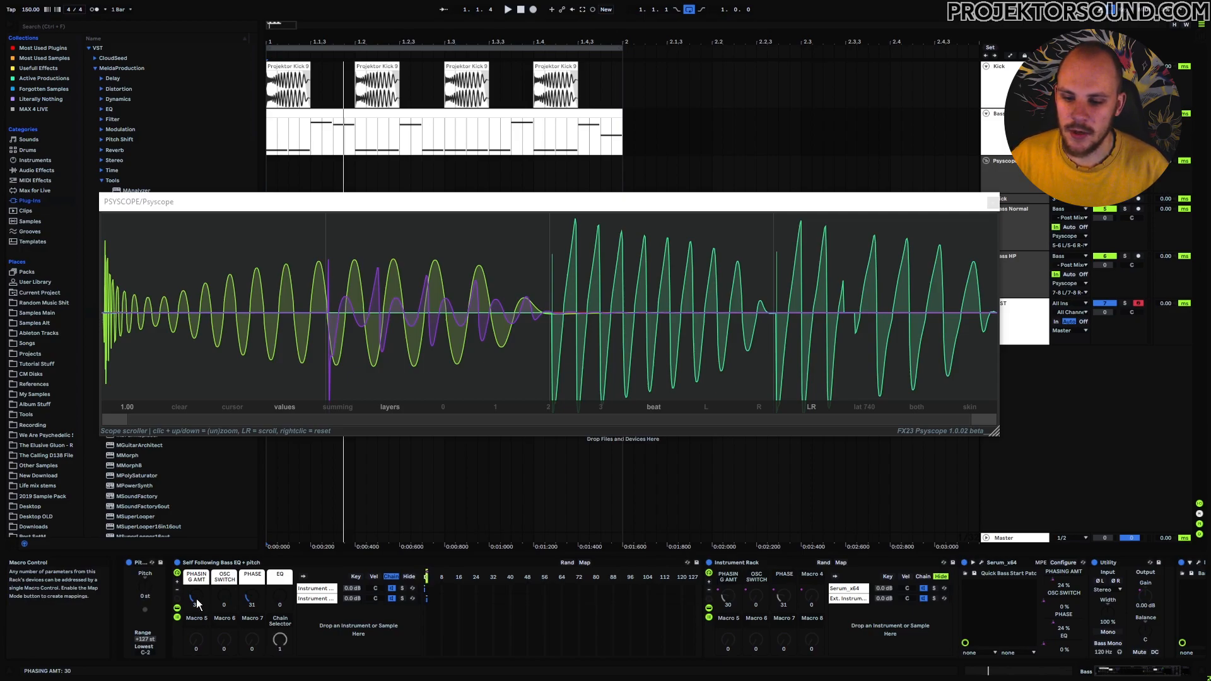
Set the PHASING AMT macro to 38 during playback and switch Psyscope's display to summing
key("space")
mouse_move(194, 596)
left_mouse_down()
mouse_move(194, 572)
mouse_move(194, 592)
left_mouse_up()
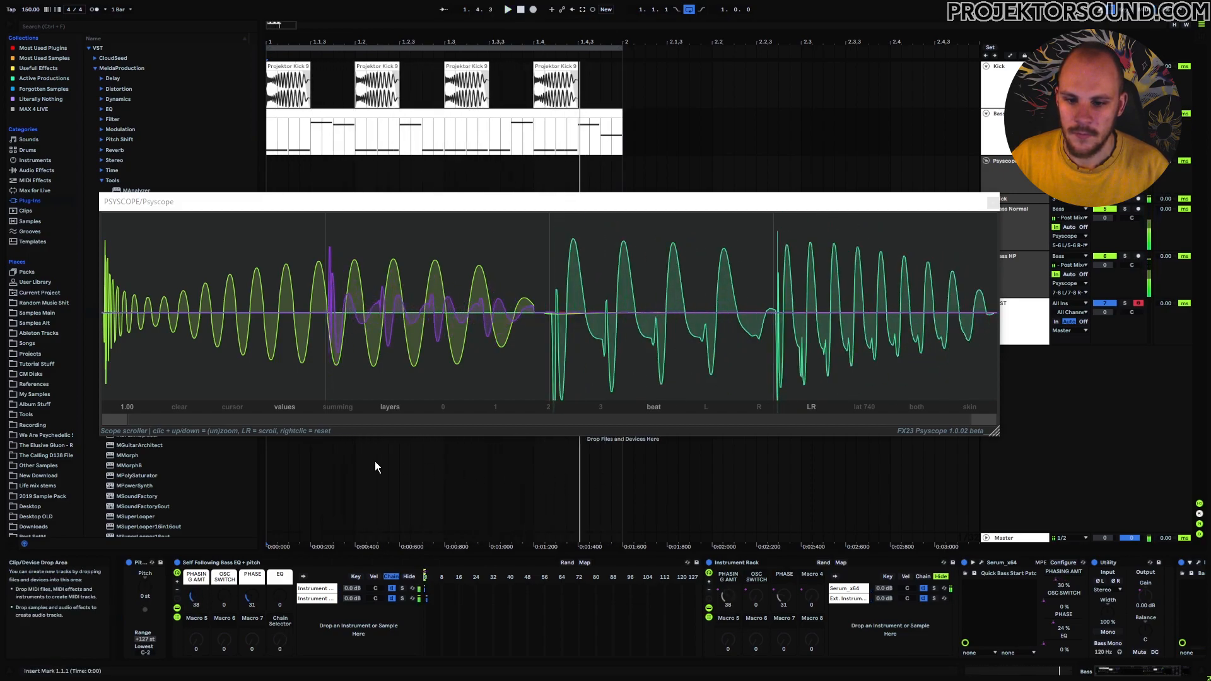
left_click(339, 407)
left_click(197, 598)
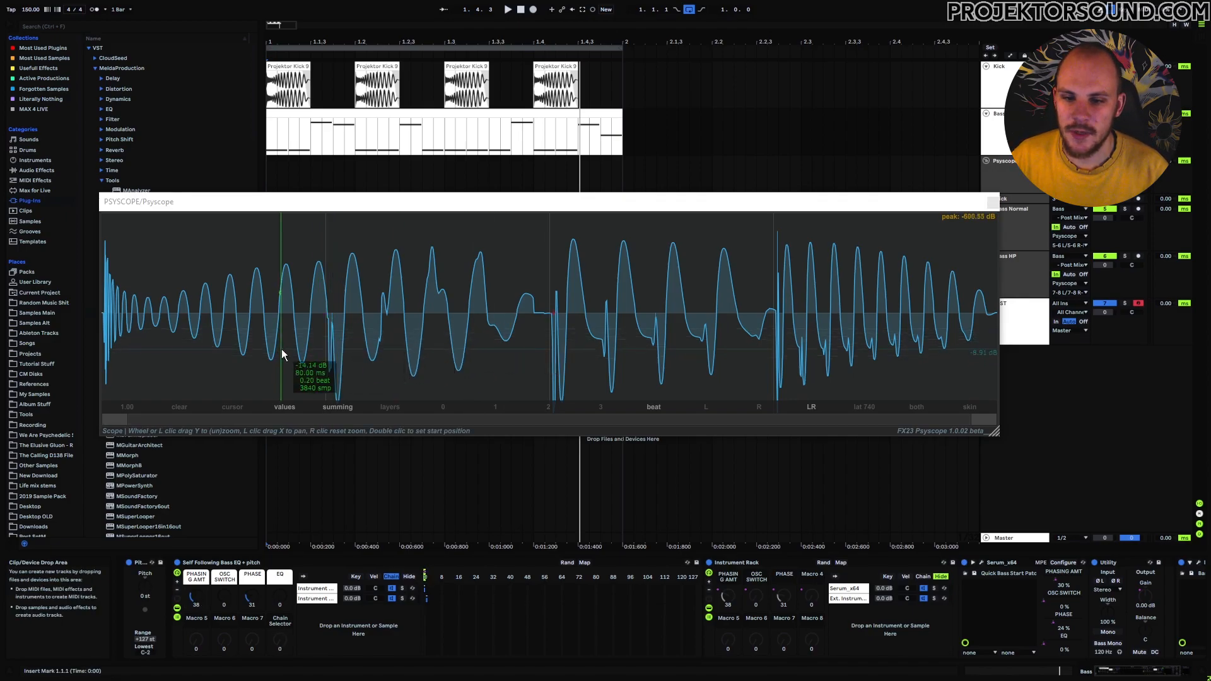
Raise the outer rack's PHASING AMT macro to 72 during playback and close the Psyscope window
key("space")
left_click_drag(195, 595, 195, 575)
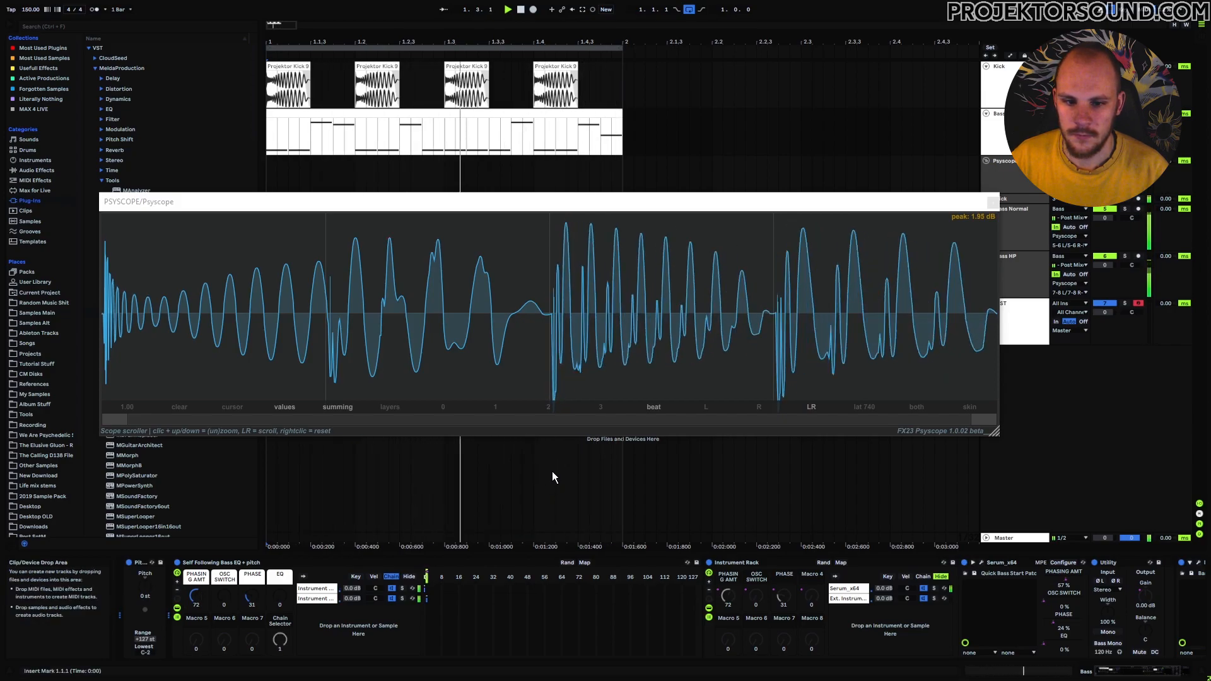
left_click(992, 202)
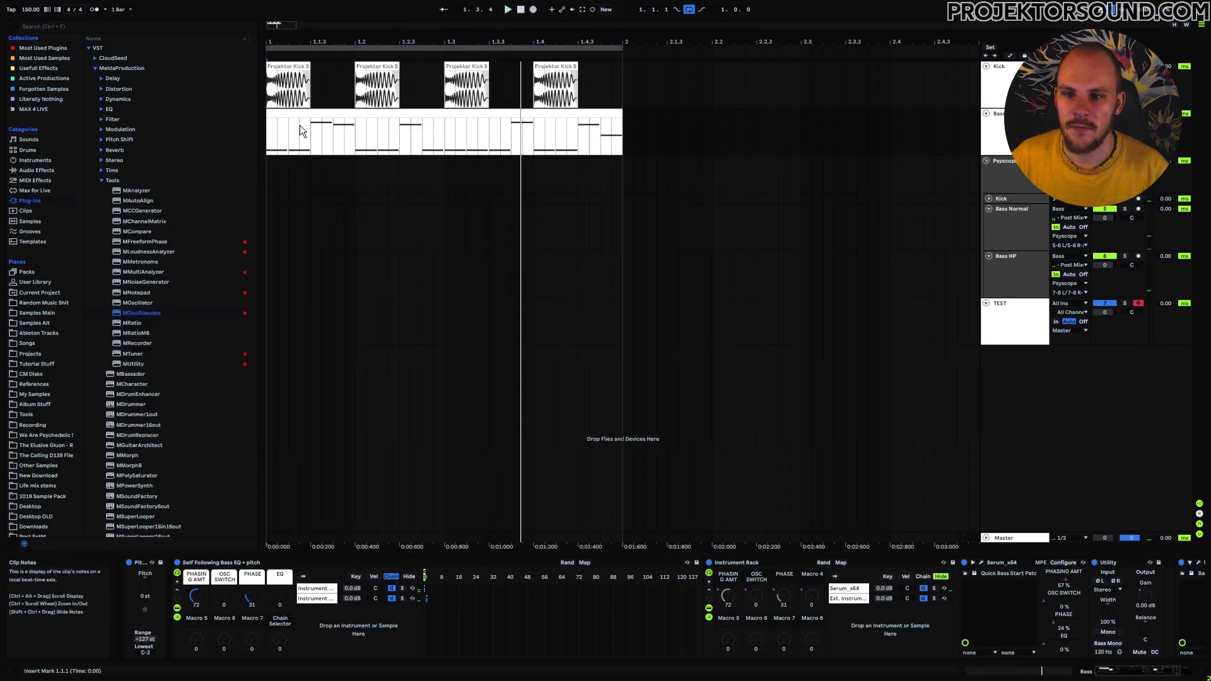
Split the Bass clip at the second kick and delete the part after the split, leaving a one-beat clip
left_click(353, 139)
key("ctrl+e")
left_click(366, 113)
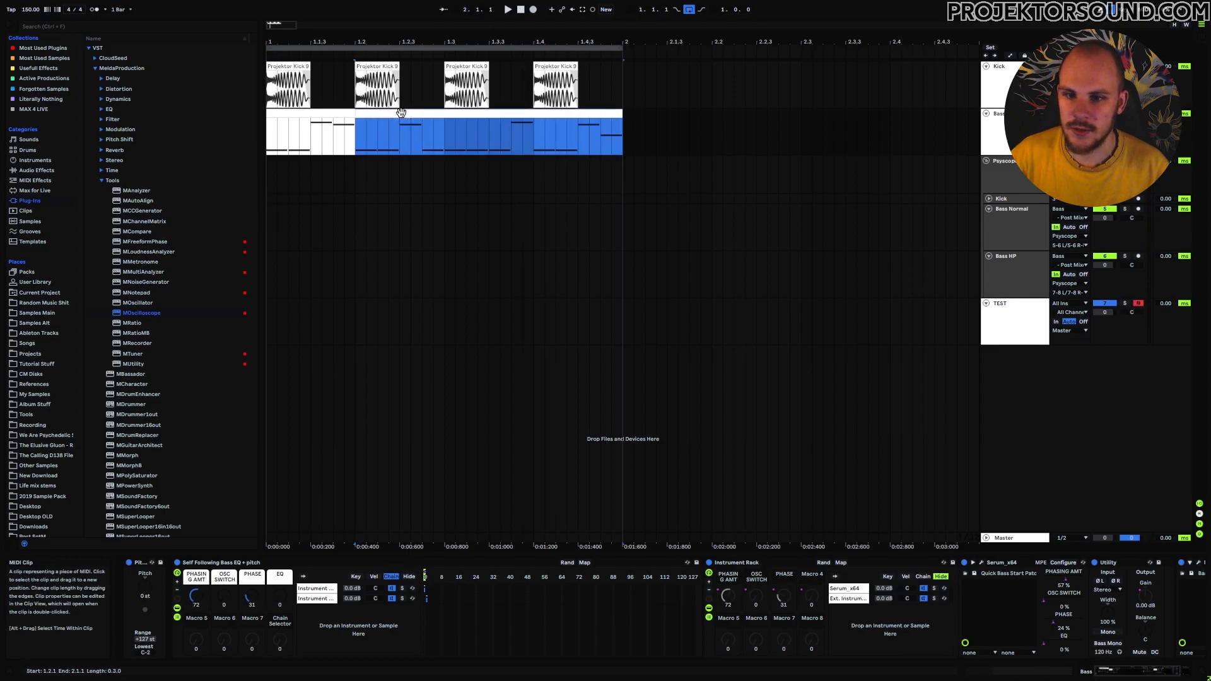
key("Delete")
Lower the second note's velocity slightly and transpose the Bass clip's third and fourth notes down to F#0
double_click(346, 114)
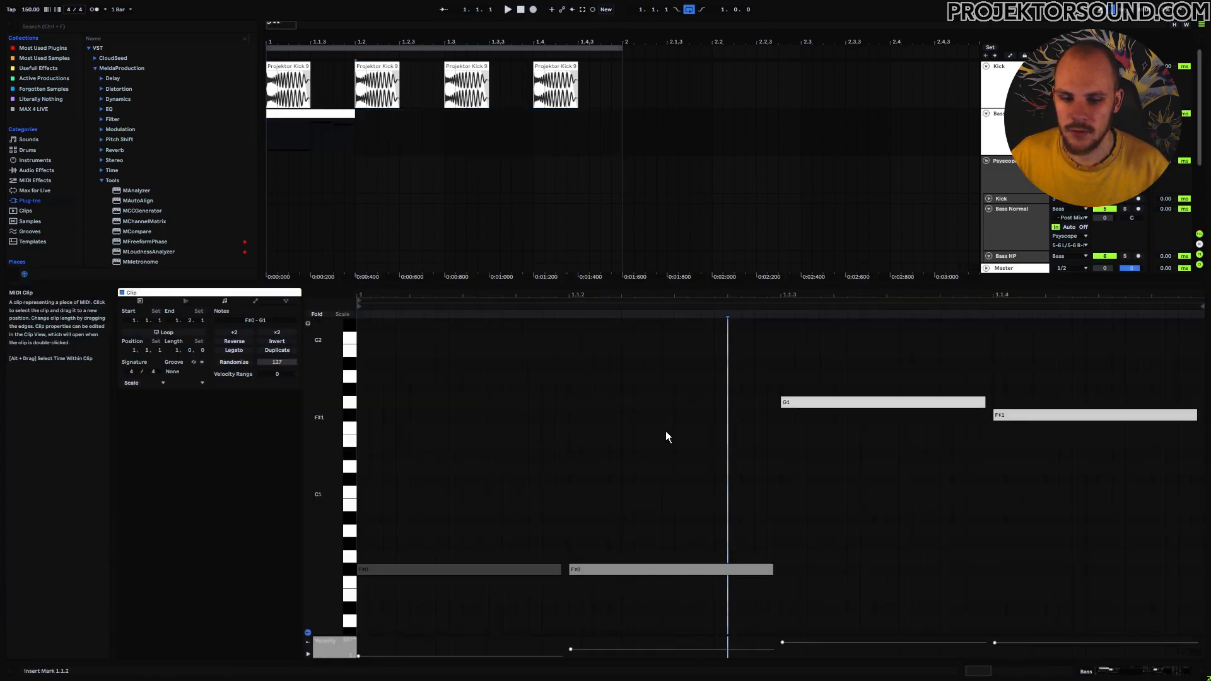
left_click(669, 650)
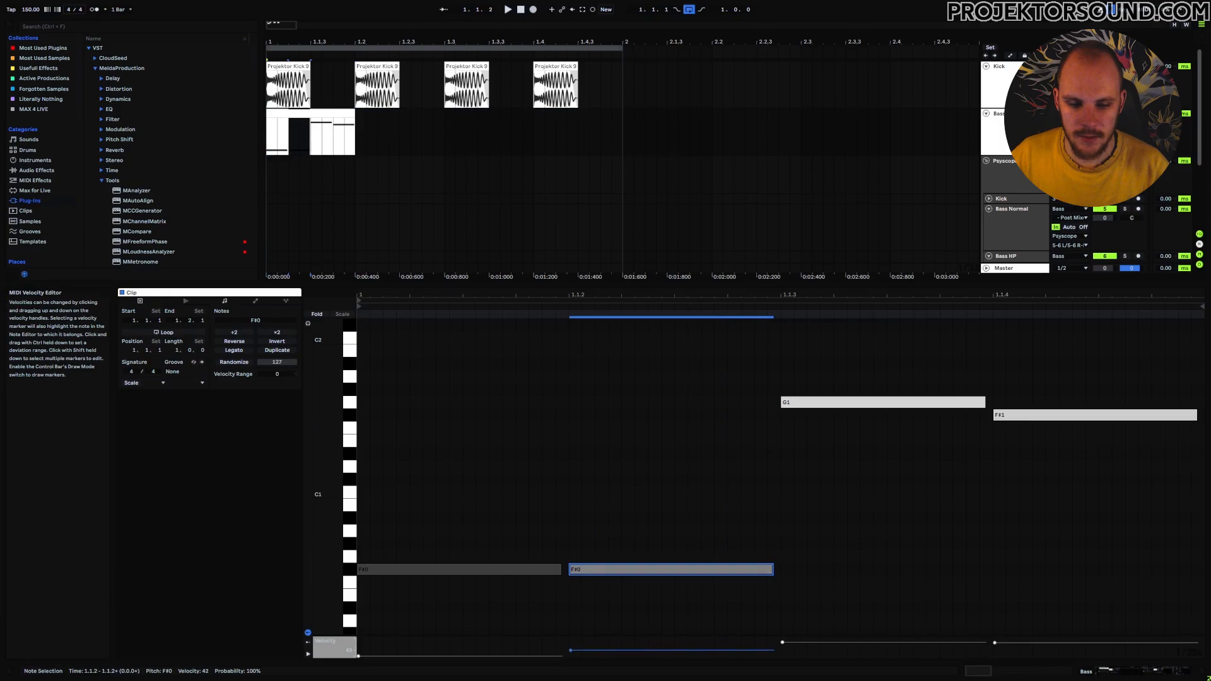
left_click_drag(671, 650, 671, 652)
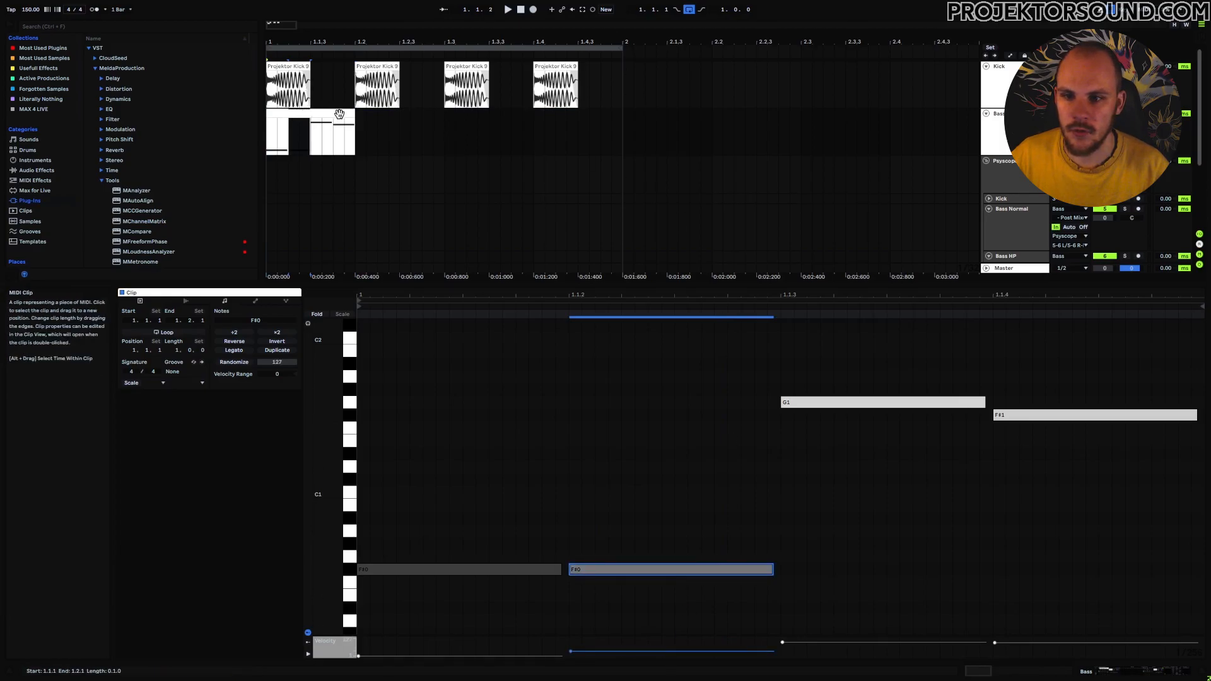
left_click(852, 558)
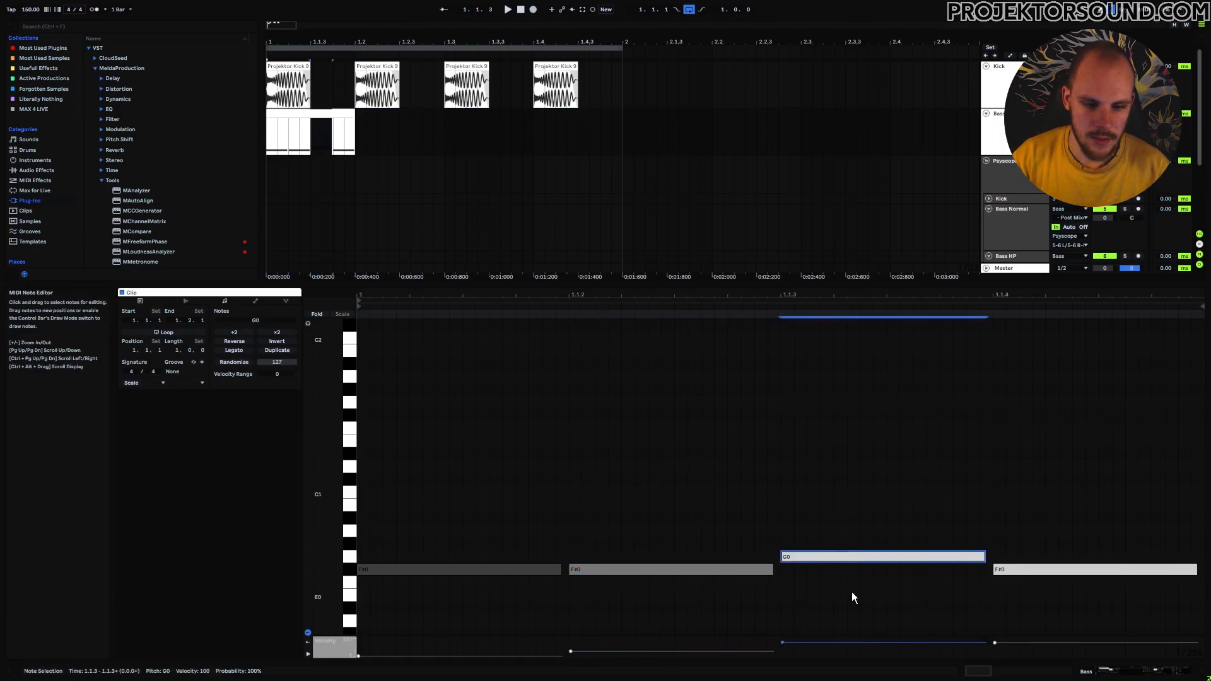
key("Down")
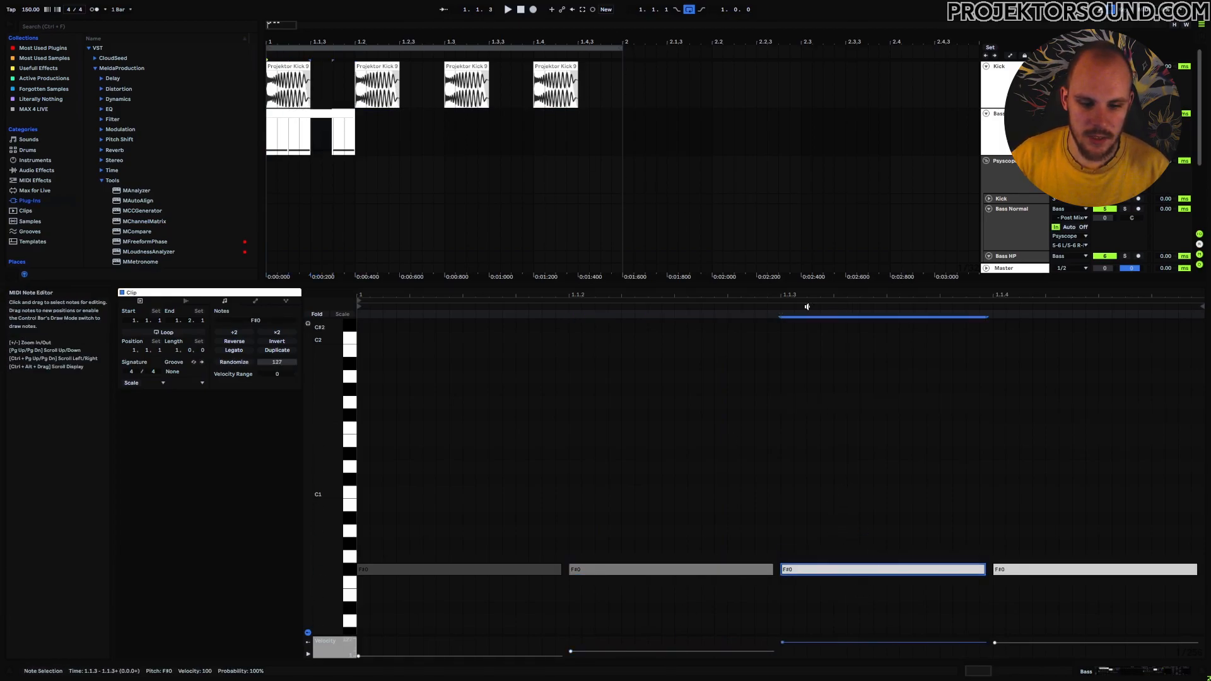
Loop the one-beat Bass clip with Psyscope open, stop playback, and show the Bass track's devices
left_click(332, 111)
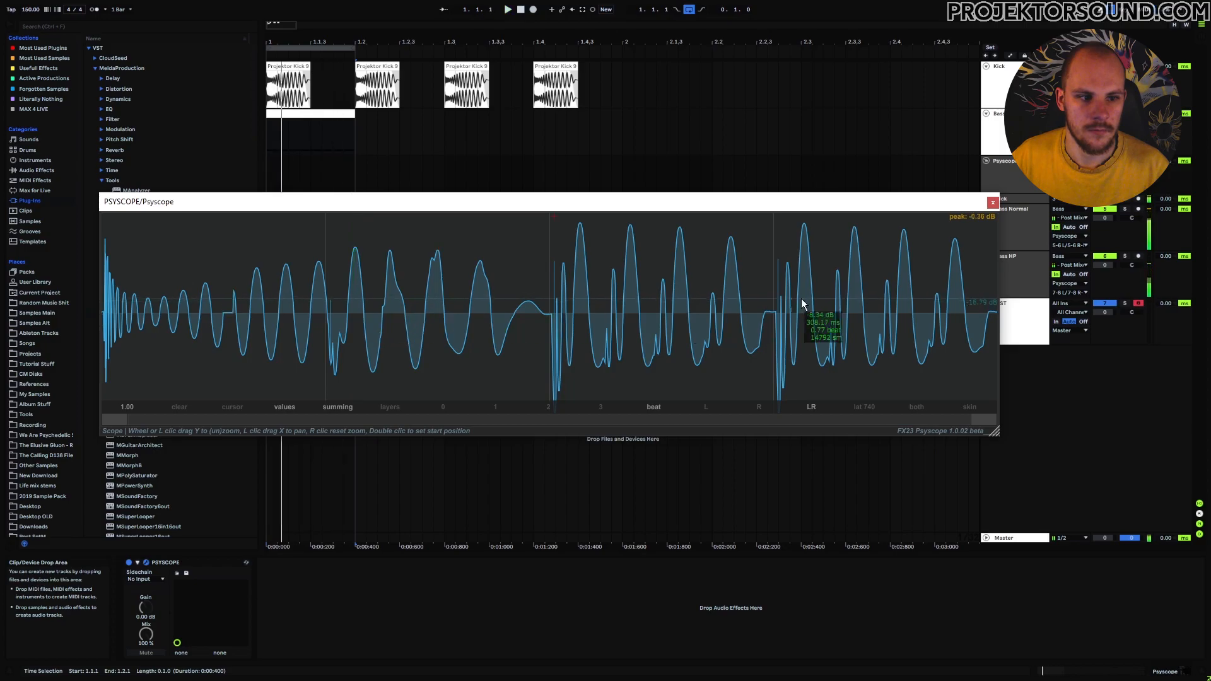
key("space")
left_click(1011, 126)
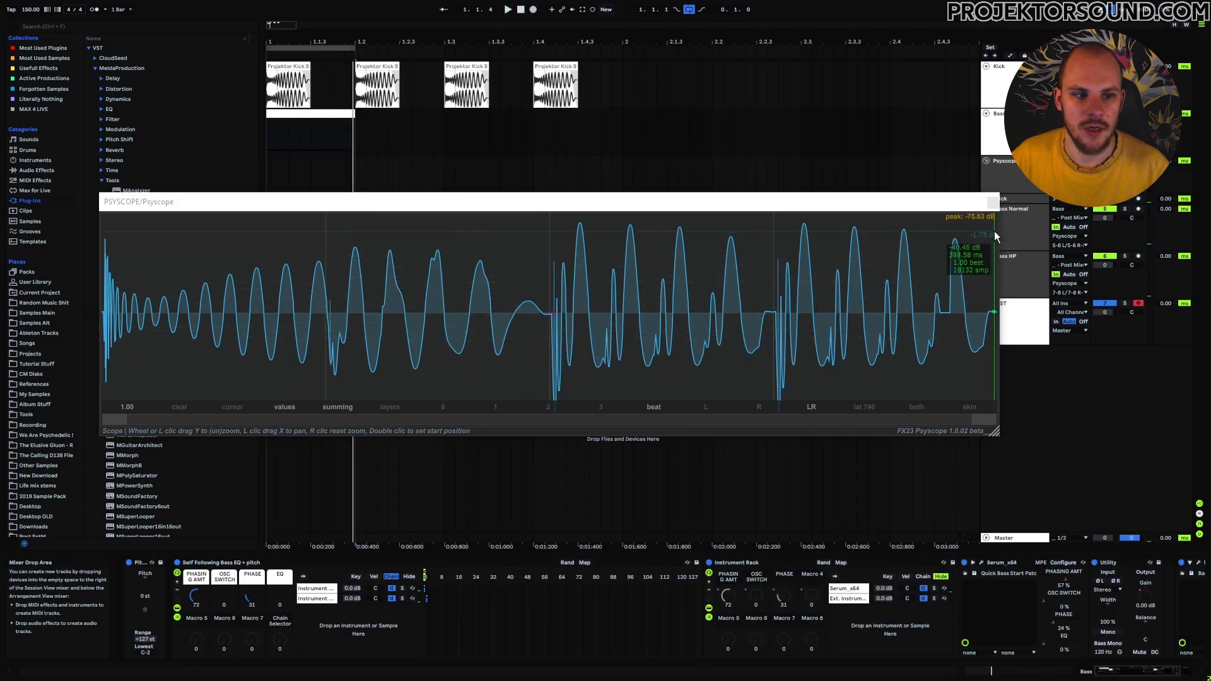
Review the Bass Normal track's audio source options, keep Post Mixer, and check the Bass HP and Bass tracks' devices
left_click(1067, 218)
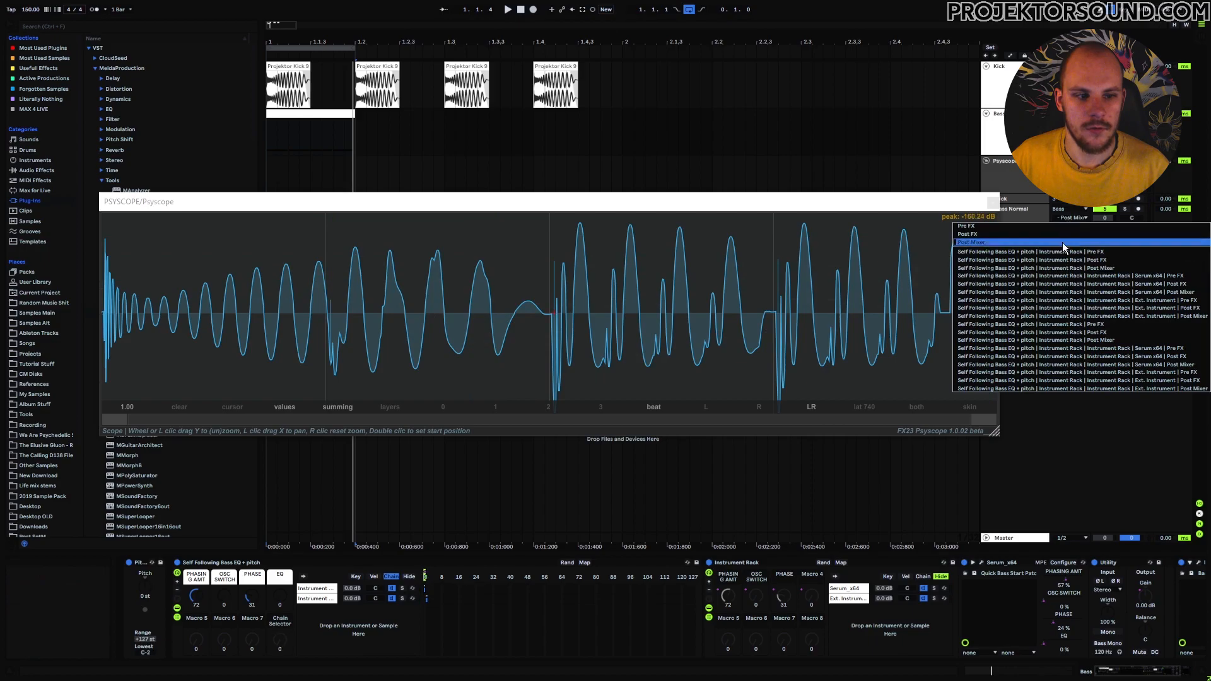
left_click(999, 242)
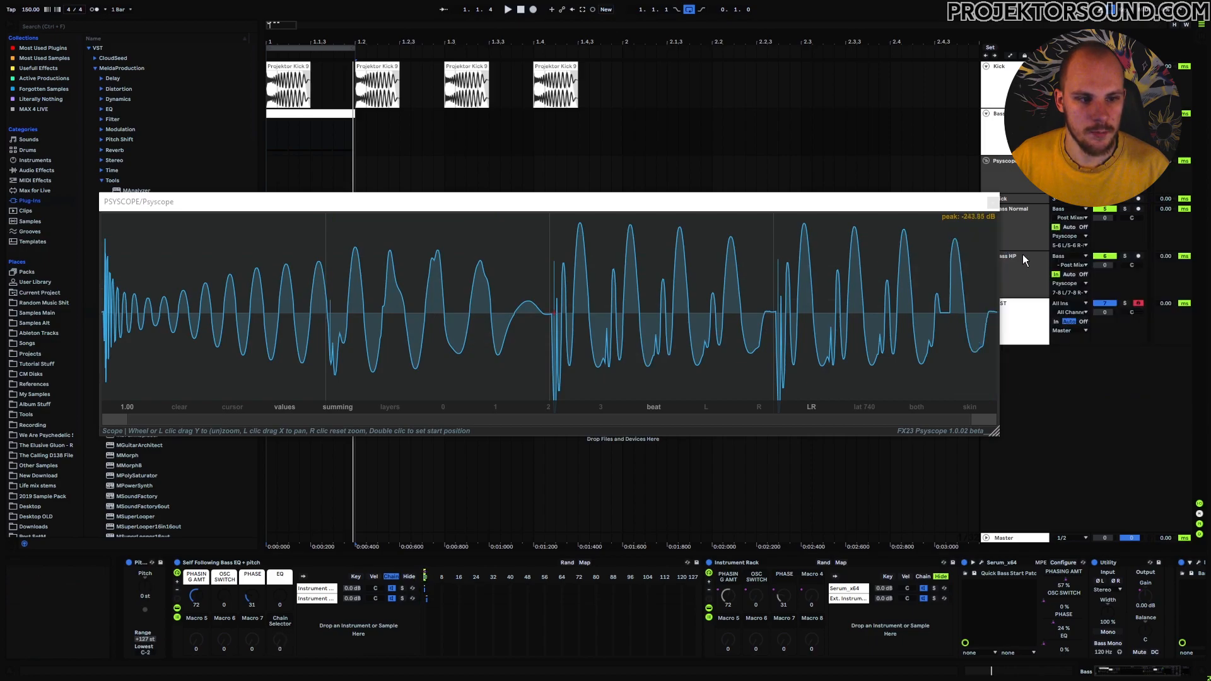
left_click(1024, 277)
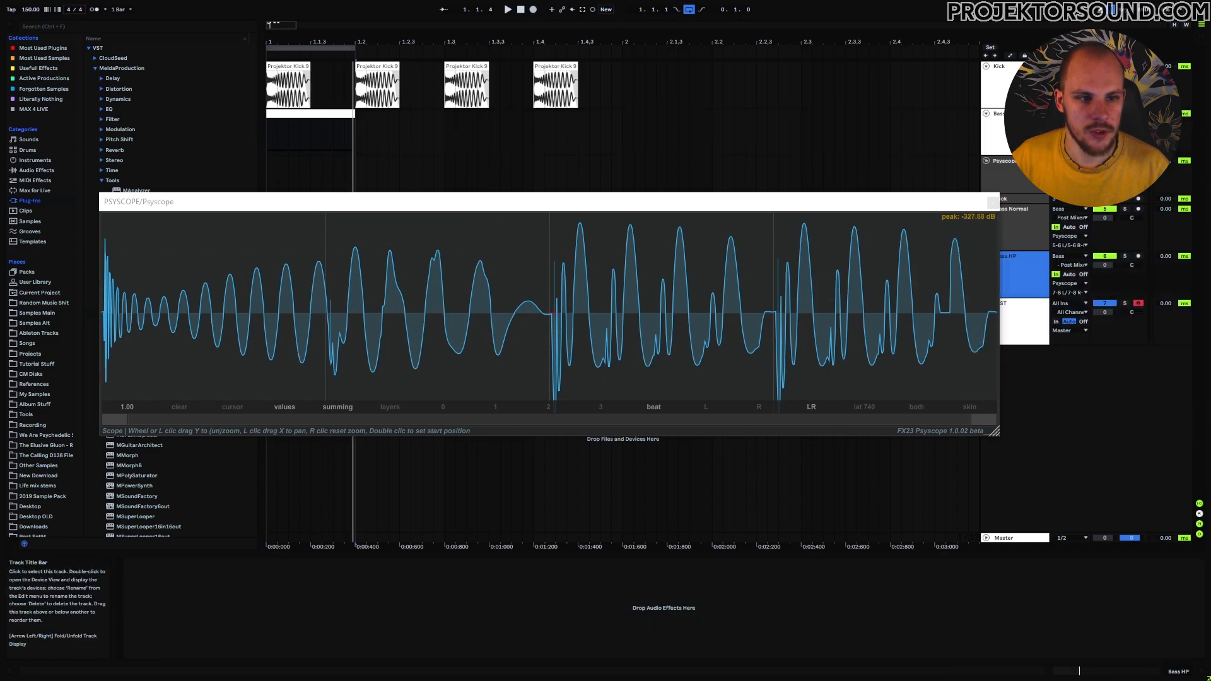
left_click(1027, 132)
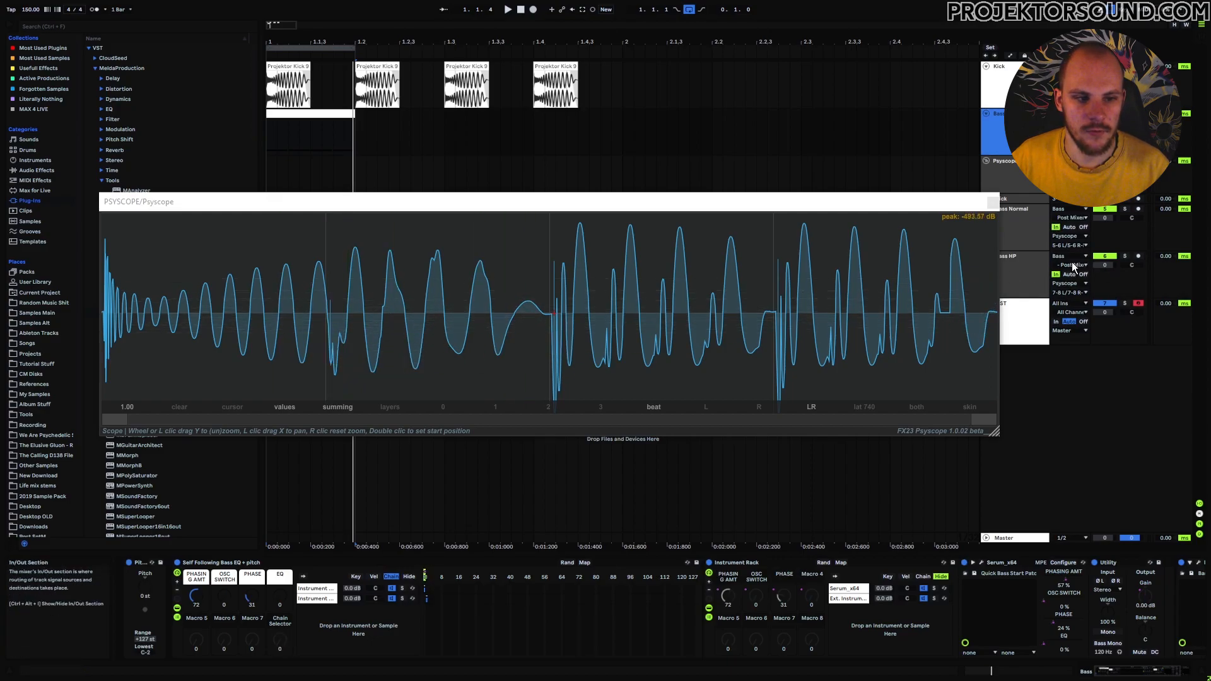
Mute the Bass HP track and lower the outer rack's PHASING AMT macro to 0 during loop playback
left_click(1105, 256)
key("space")
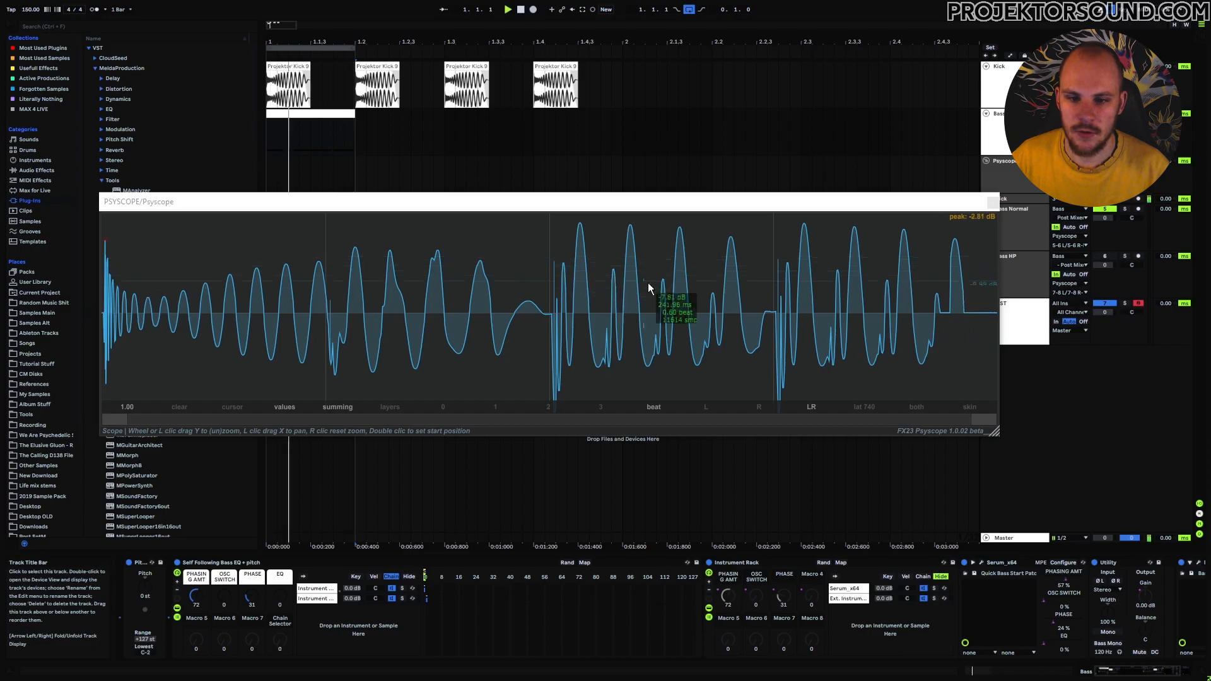
key("space")
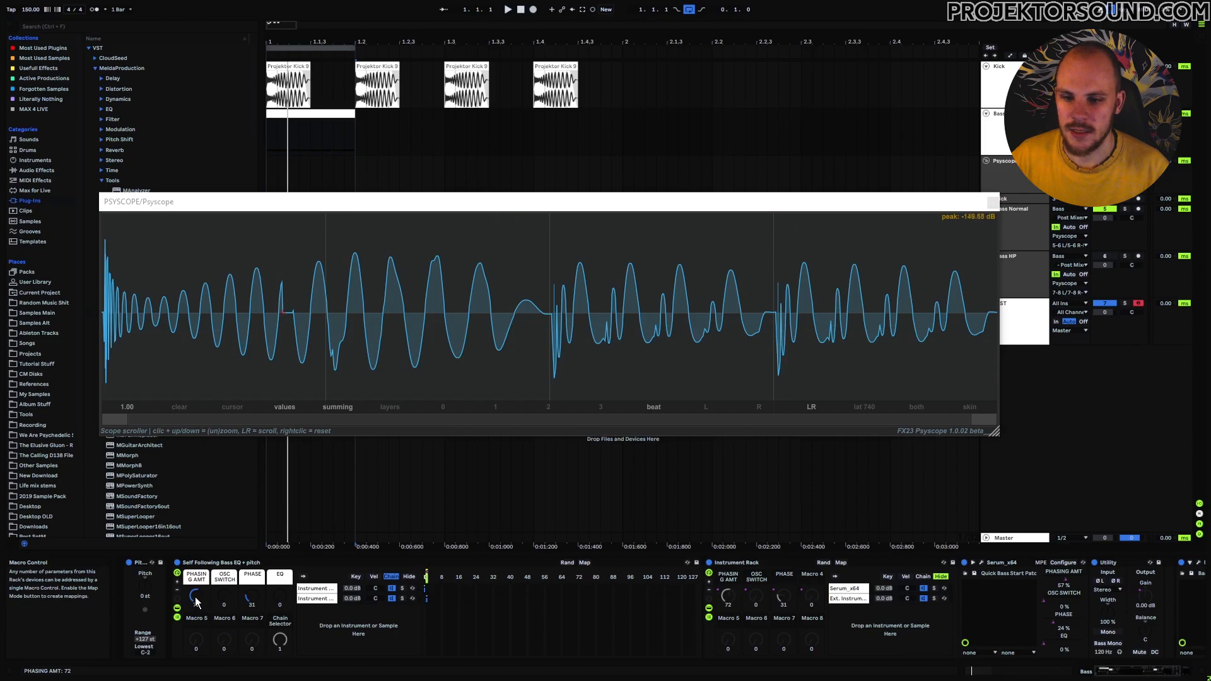
key("space")
left_click_drag(196, 602, 196, 648)
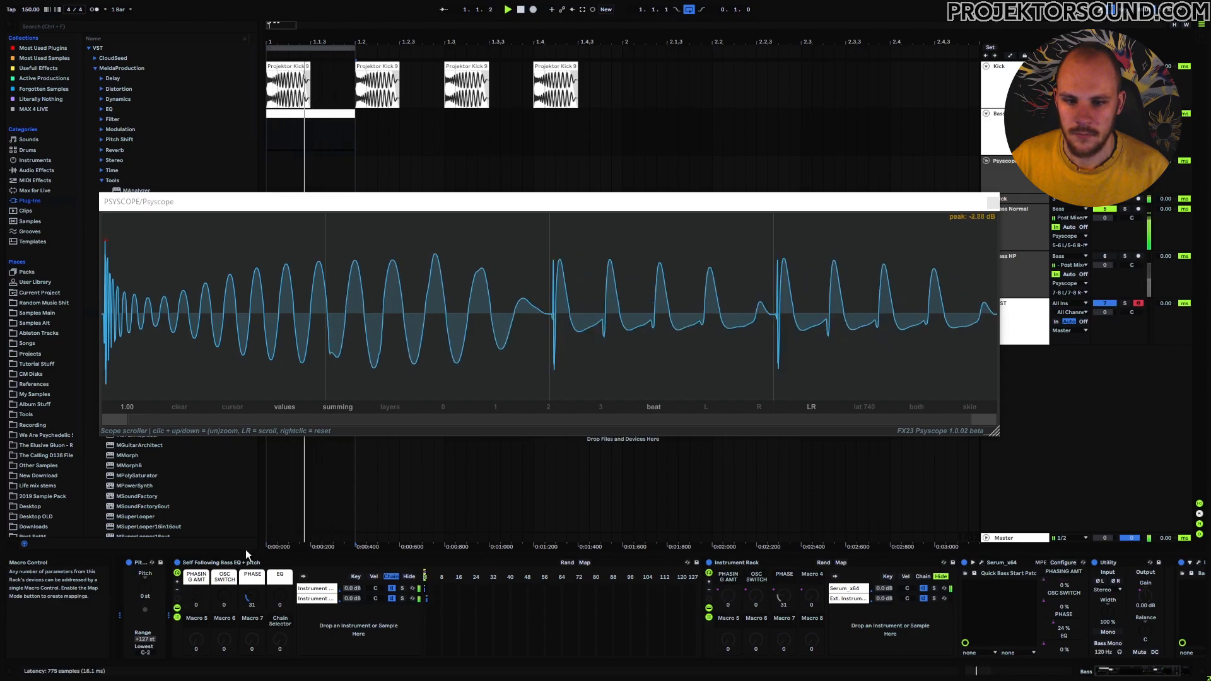
Open the Bass clip's notes, raise the second F#0 note's velocity slightly, and play the loop
double_click(312, 111)
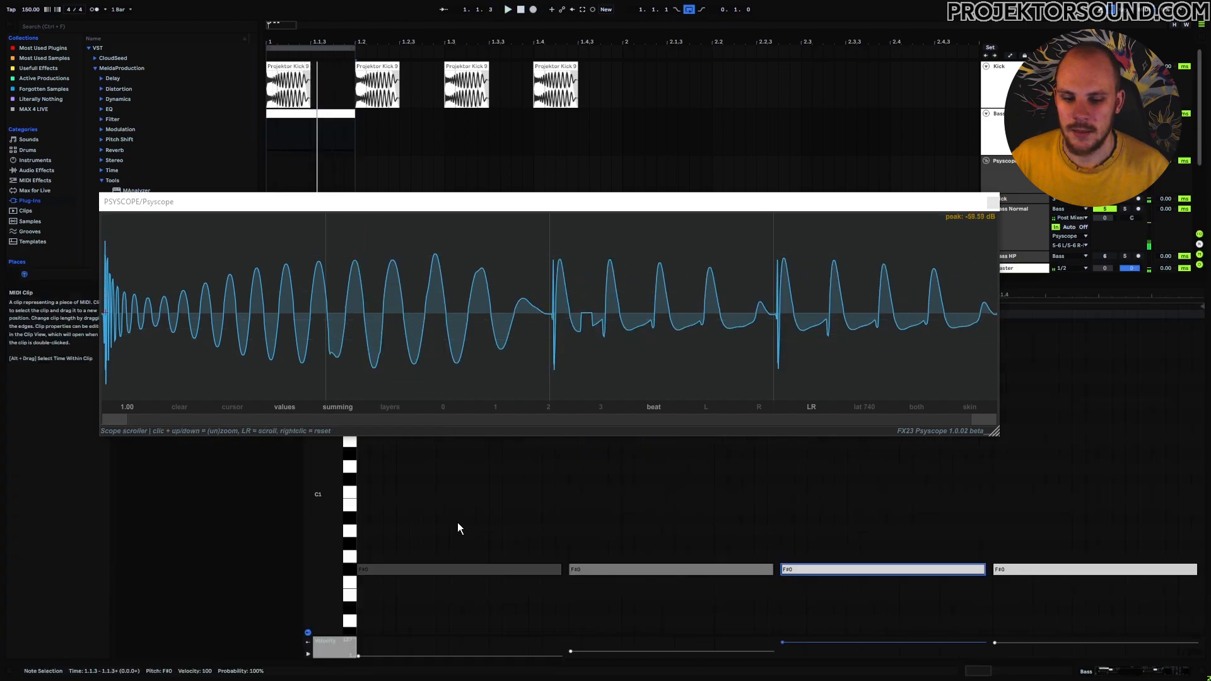
left_click(634, 652)
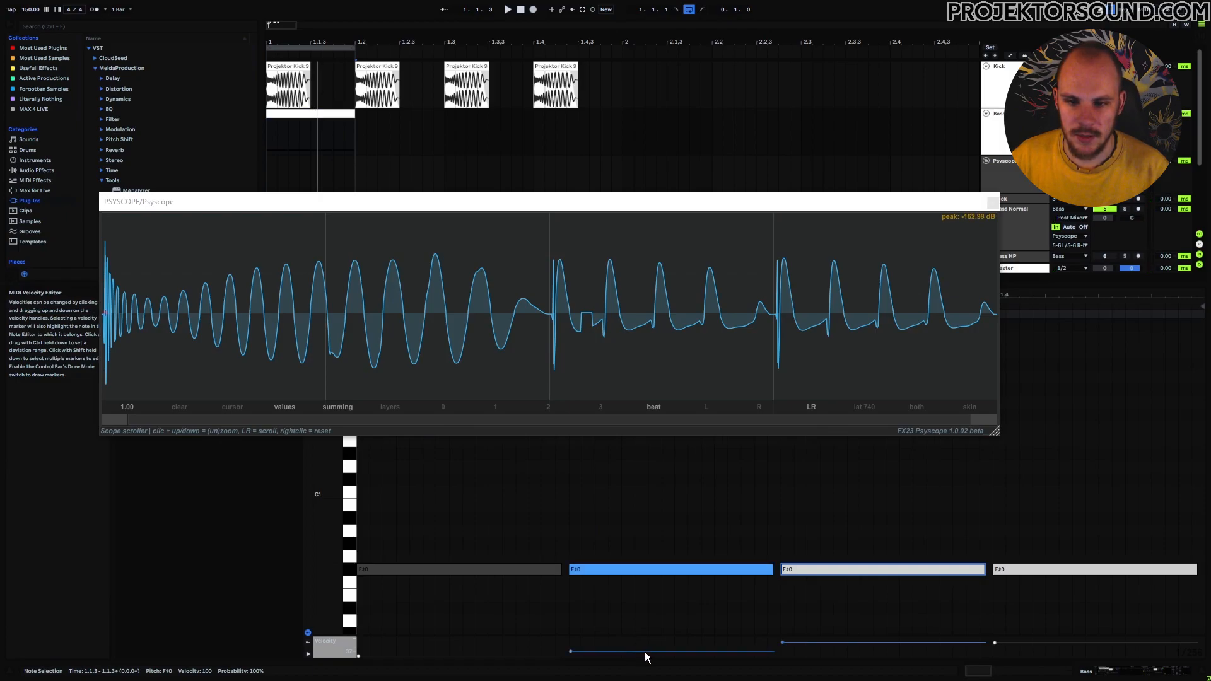
key("space")
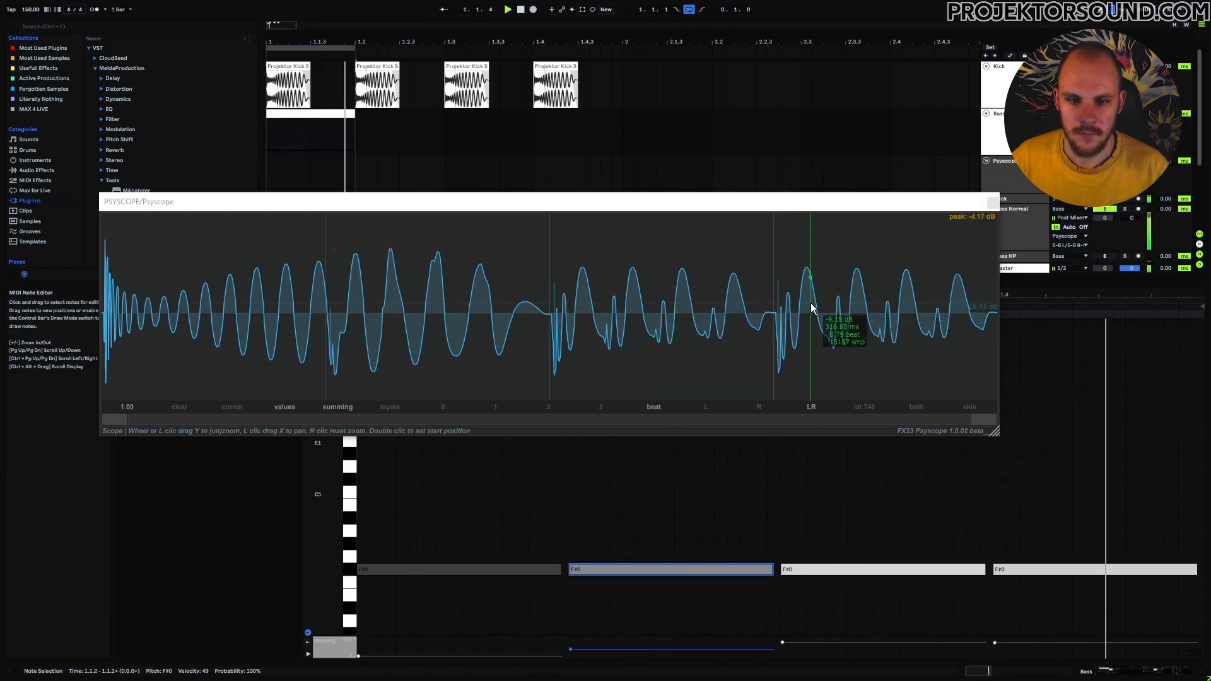